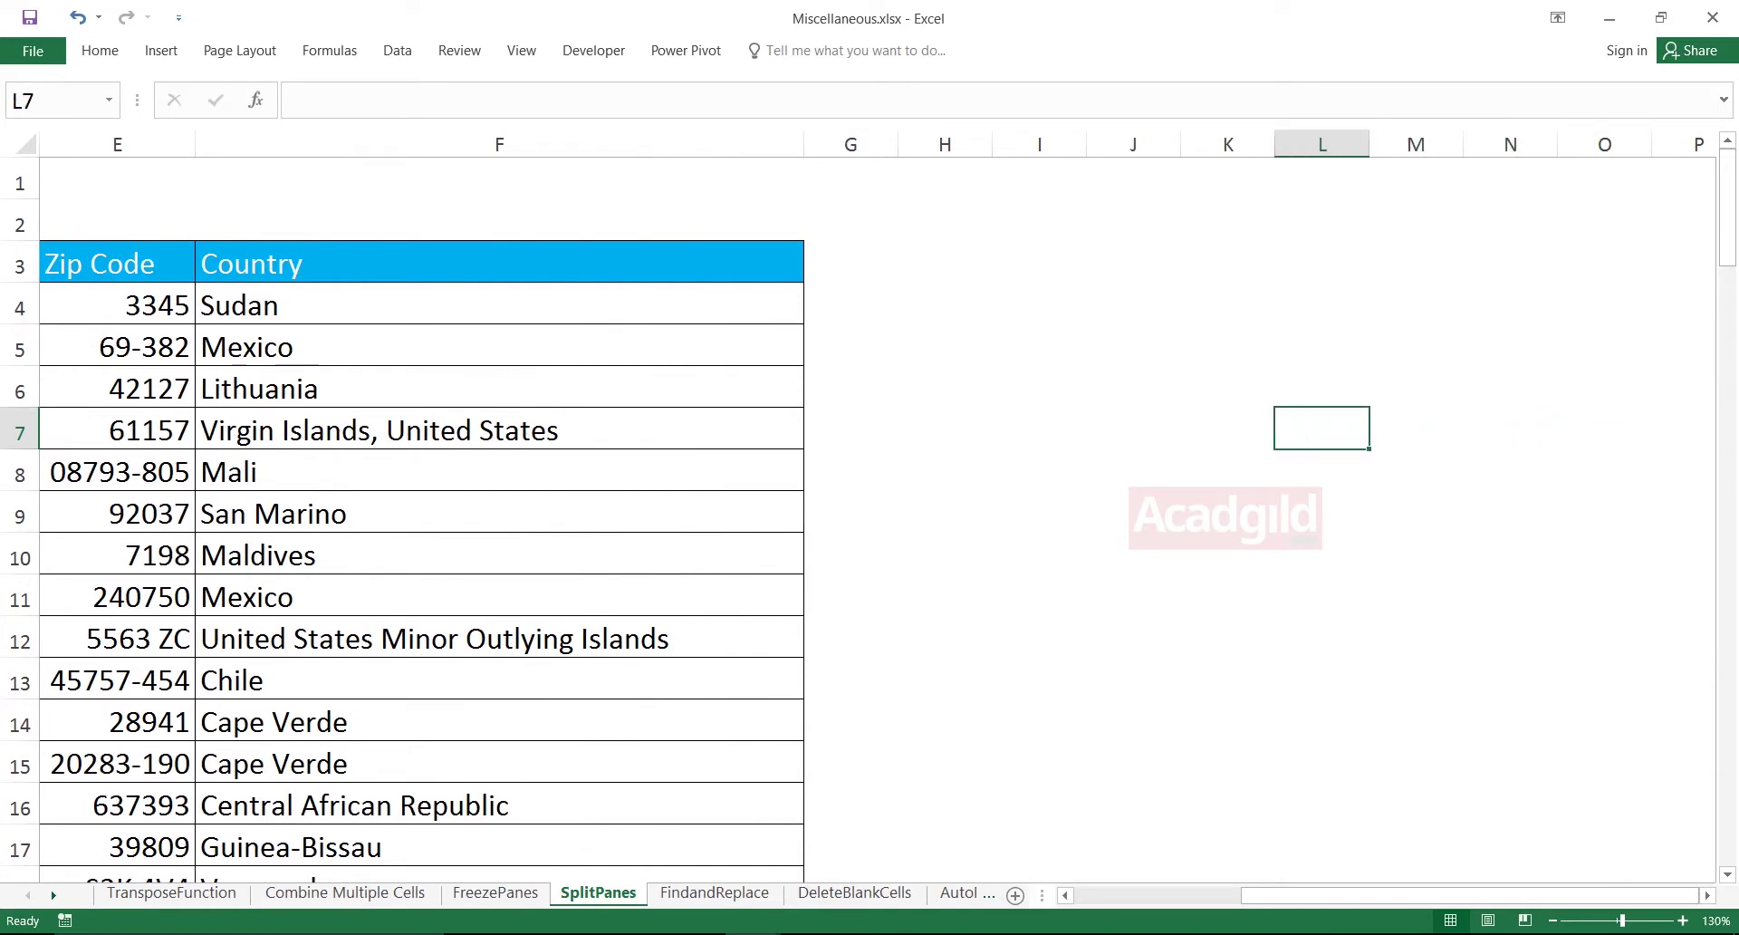
# Freeze the panes of the SplitPanes sheet at cell I6.
pyautogui.click(1039, 387)
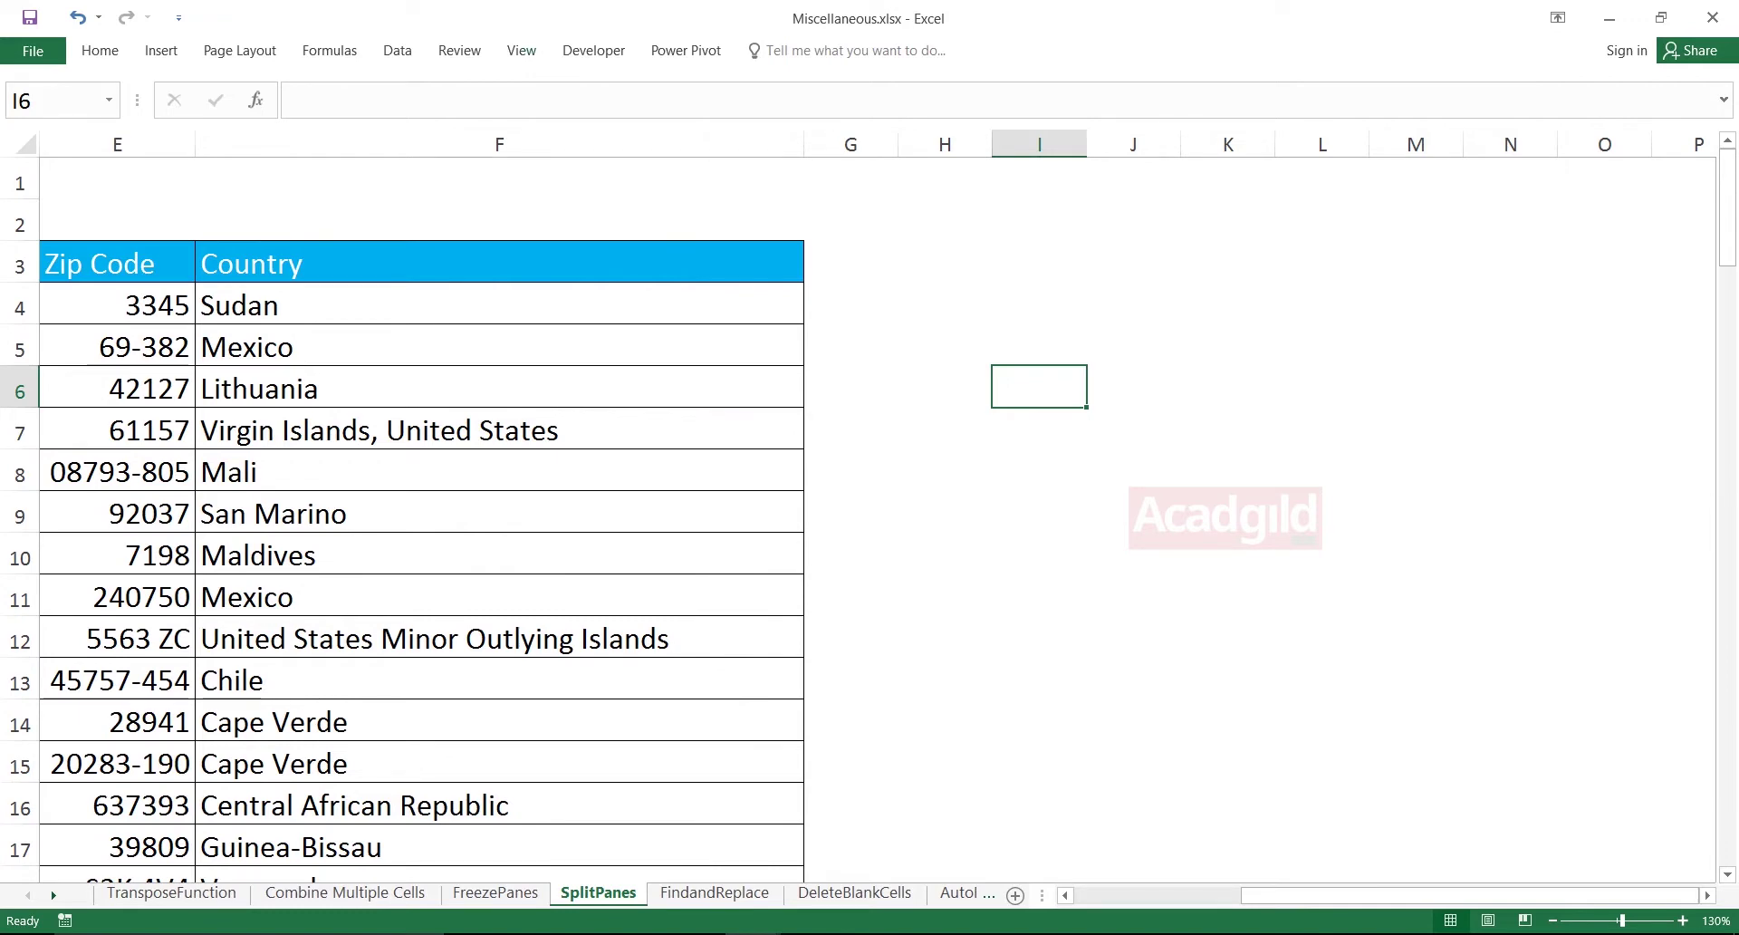
pyautogui.click(521, 50)
pyautogui.click(705, 109)
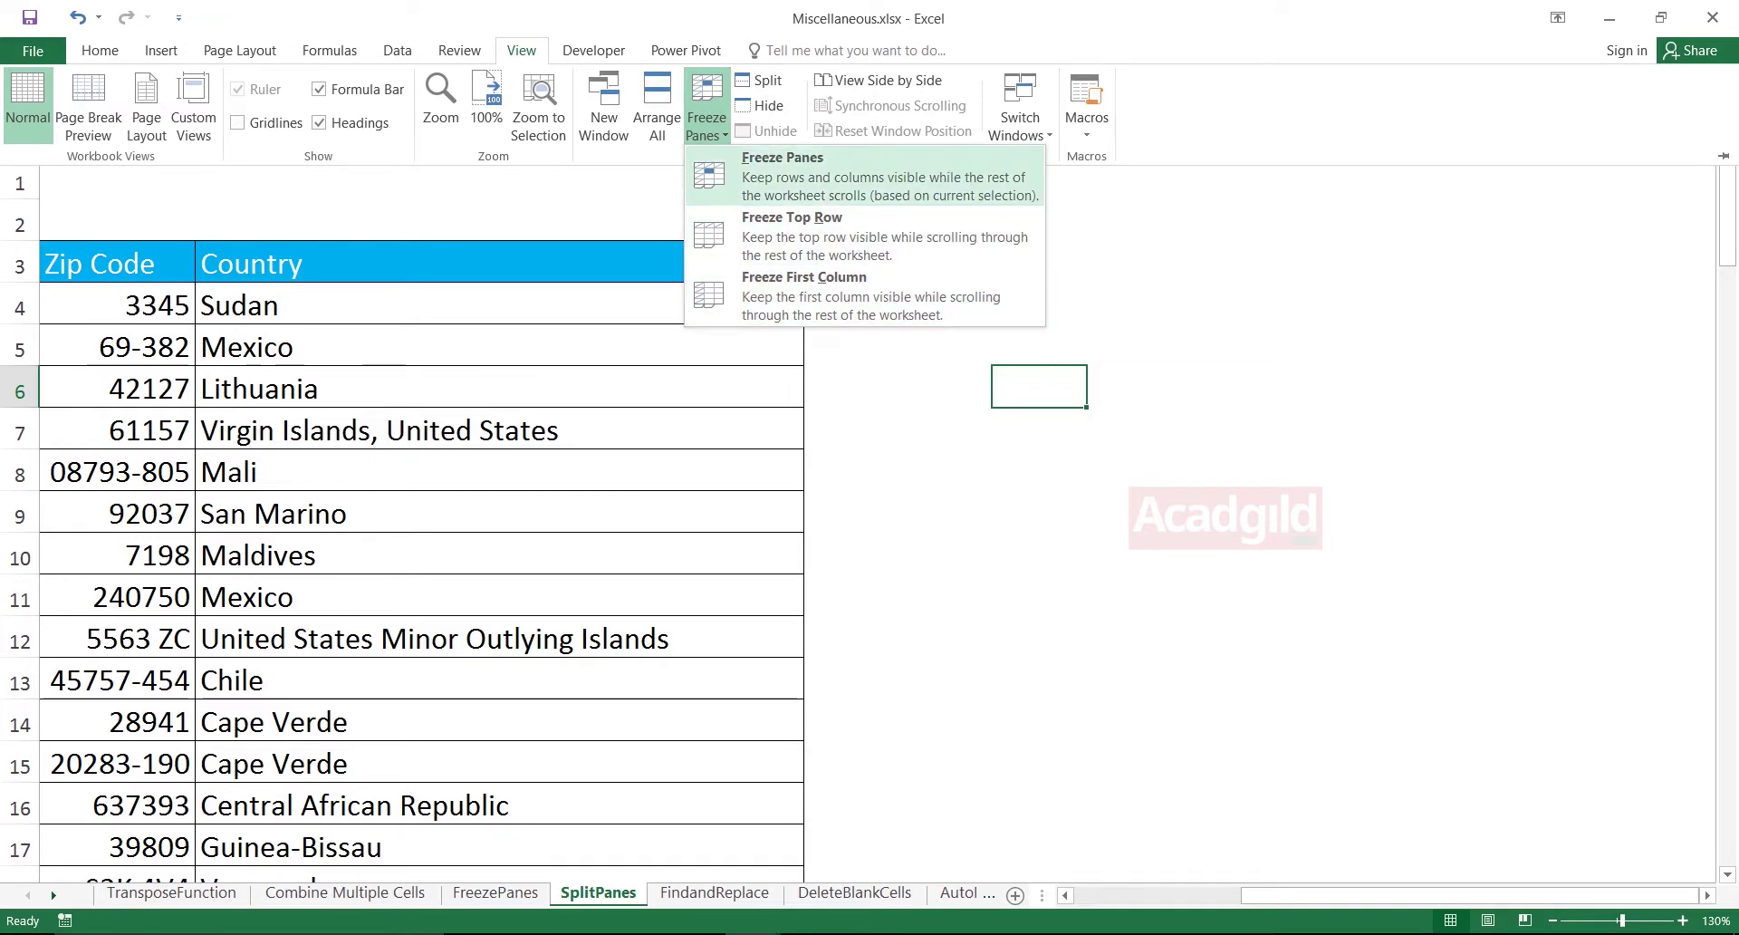
pyautogui.click(782, 177)
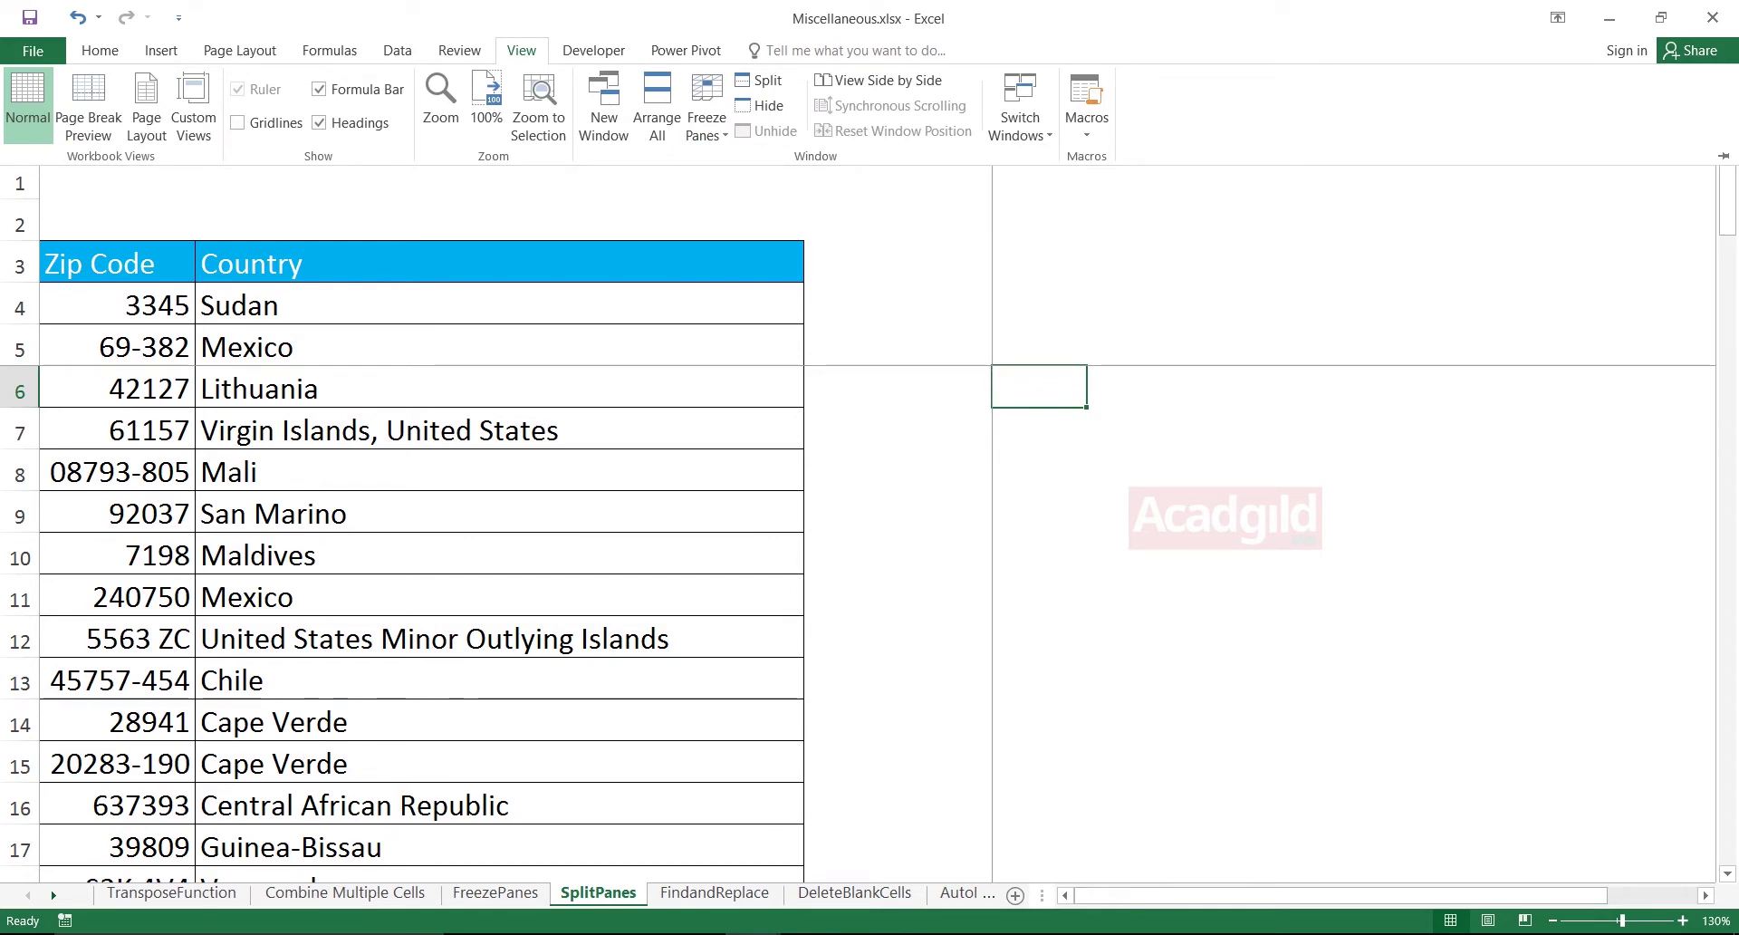
pyautogui.press('Escape')
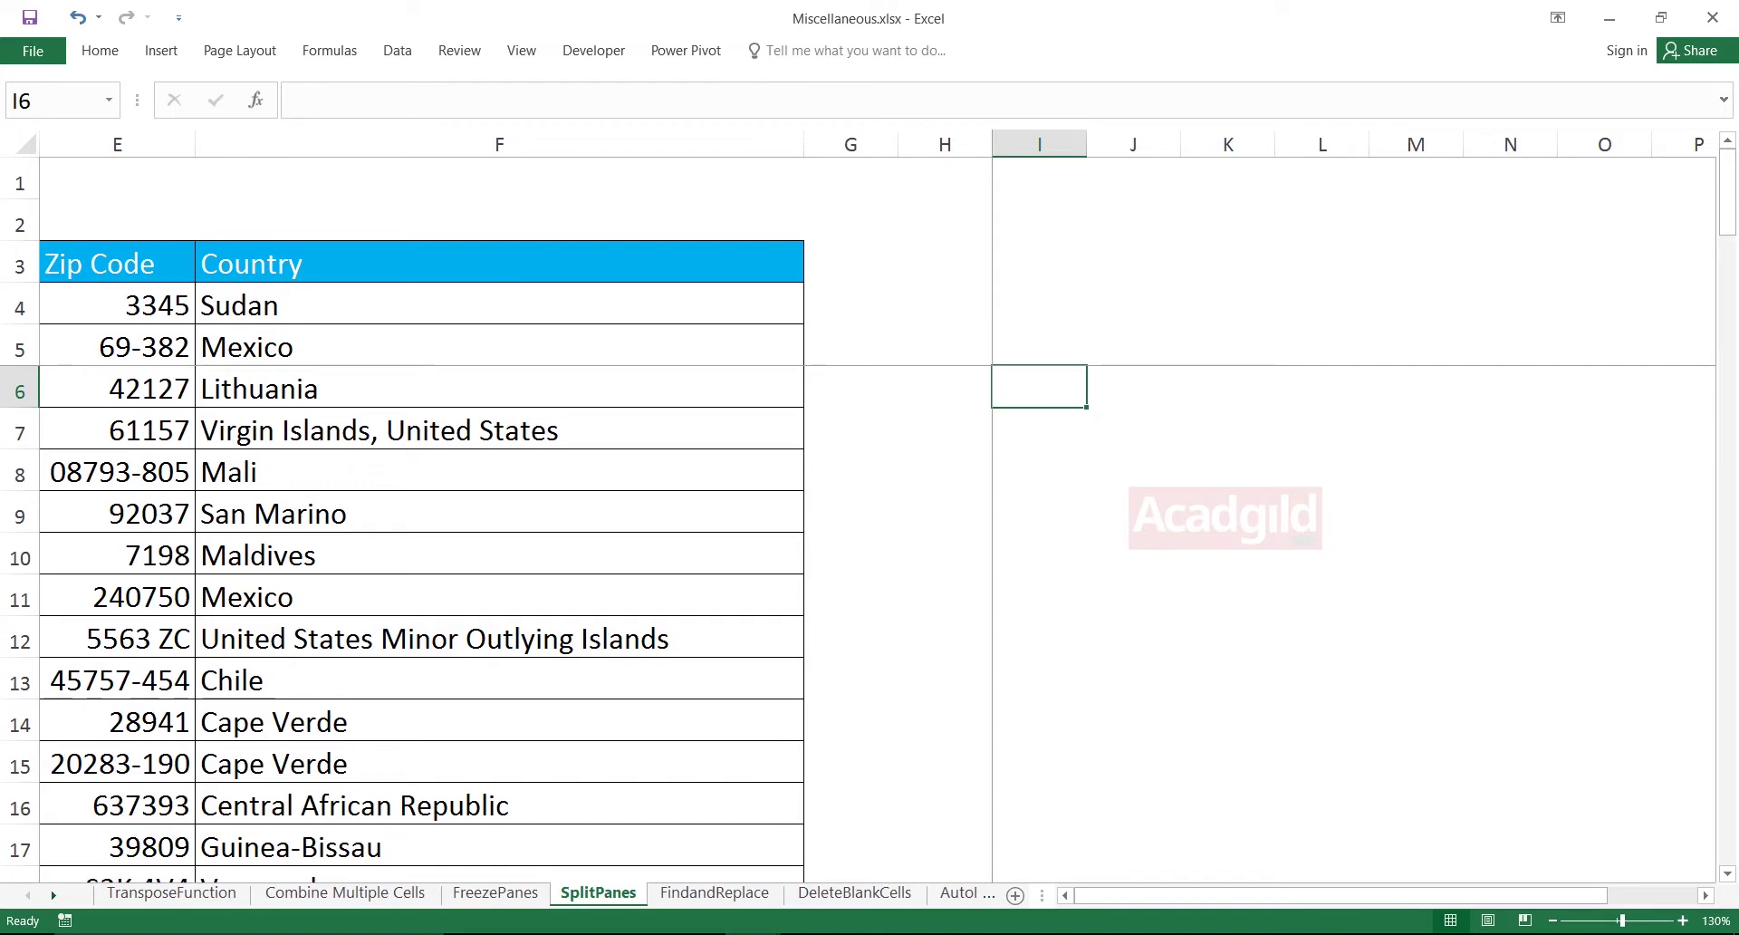
# Move the active cell along row 6 out to column T and back to A6 to check how the frozen sheet scrolls.
pyautogui.press('Right')
pyautogui.press('Right')
pyautogui.press('Right')
pyautogui.press('Right')
pyautogui.press('Right')
pyautogui.press('Right')
pyautogui.press('Right')
pyautogui.press('Right')
pyautogui.press('Right')
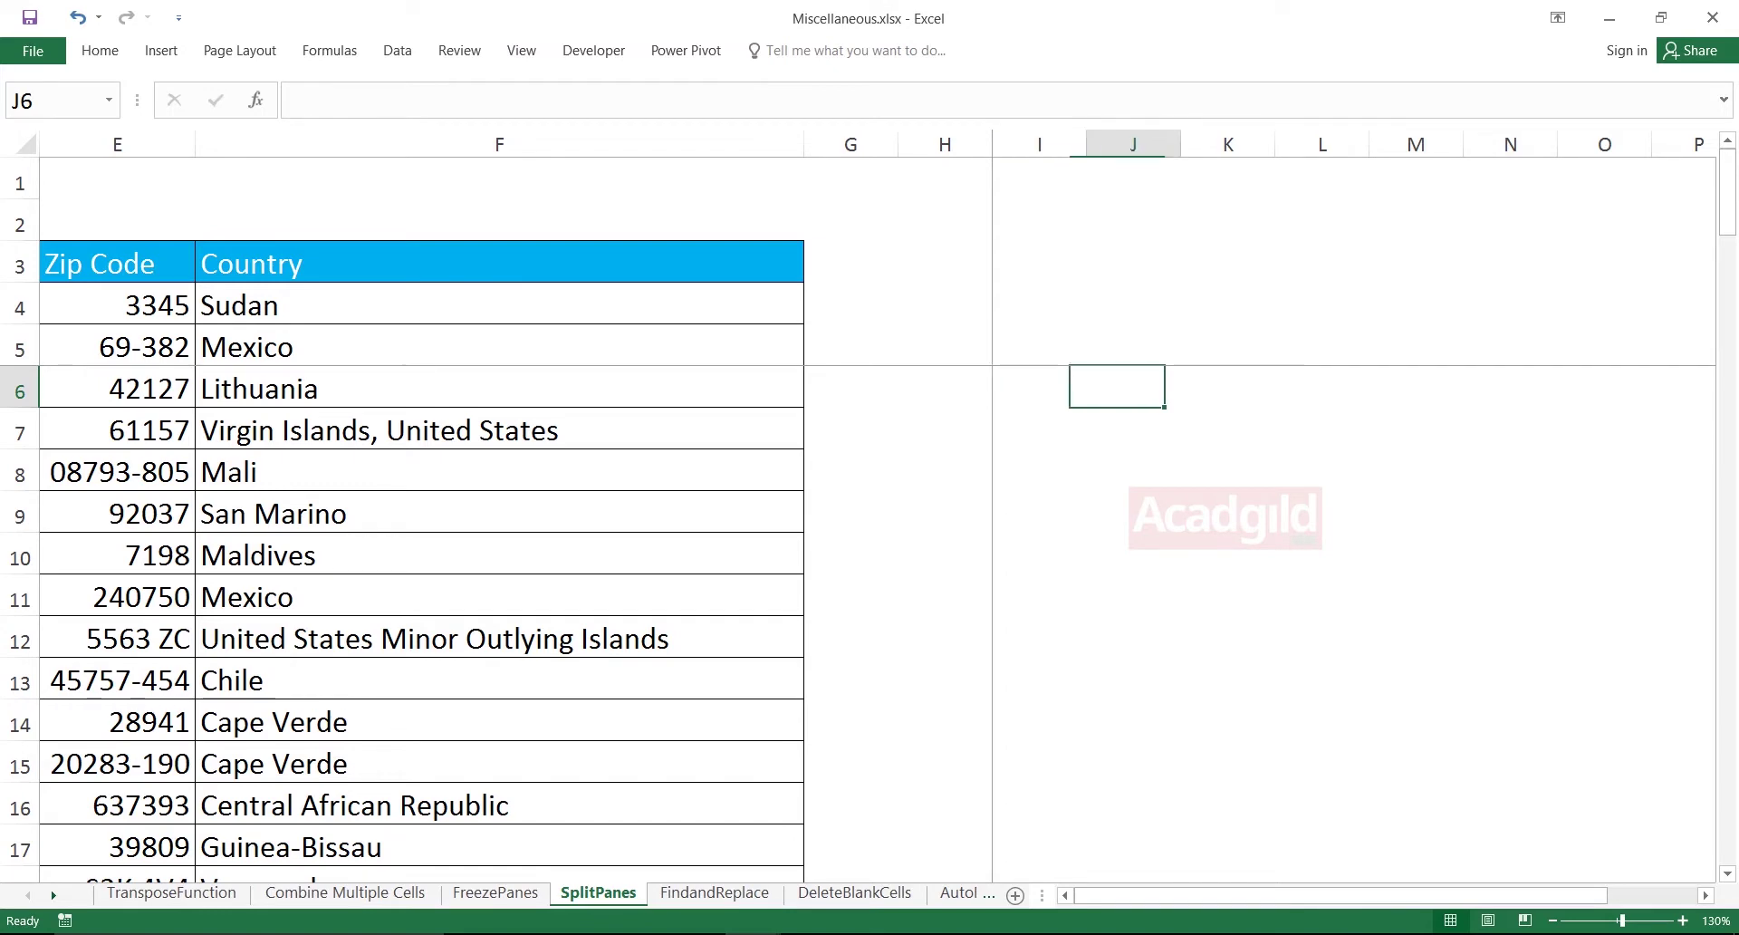
pyautogui.press('Right')
pyautogui.press('Right')
pyautogui.press('Right')
pyautogui.press('Right')
pyautogui.press('Right')
pyautogui.press('Right')
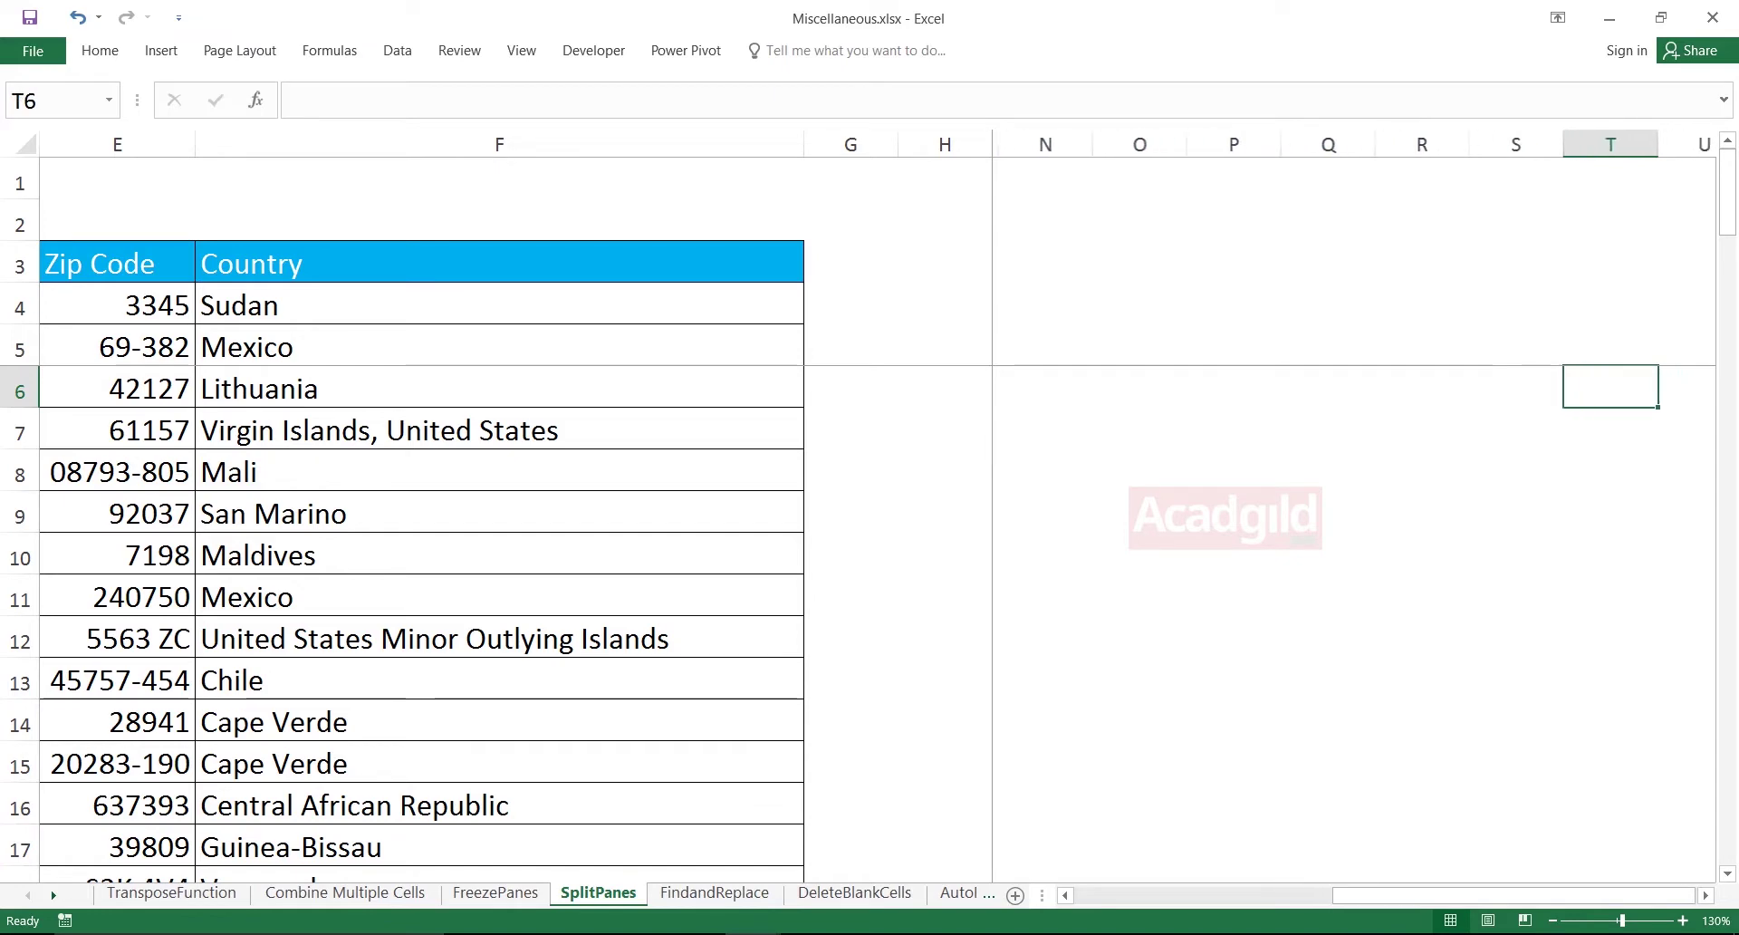
pyautogui.press('Left')
pyautogui.press('Left')
pyautogui.press('Left')
pyautogui.press('Left')
pyautogui.press('Left')
pyautogui.press('Left')
pyautogui.press('Left')
pyautogui.press('Left')
pyautogui.press('Left')
pyautogui.press('Left')
pyautogui.press('Left')
pyautogui.press('Left')
pyautogui.press('Left')
pyautogui.press('Left')
pyautogui.press('Left')
pyautogui.press('Left')
pyautogui.press('Left')
pyautogui.press('Left')
pyautogui.press('Left')
pyautogui.press('Left')
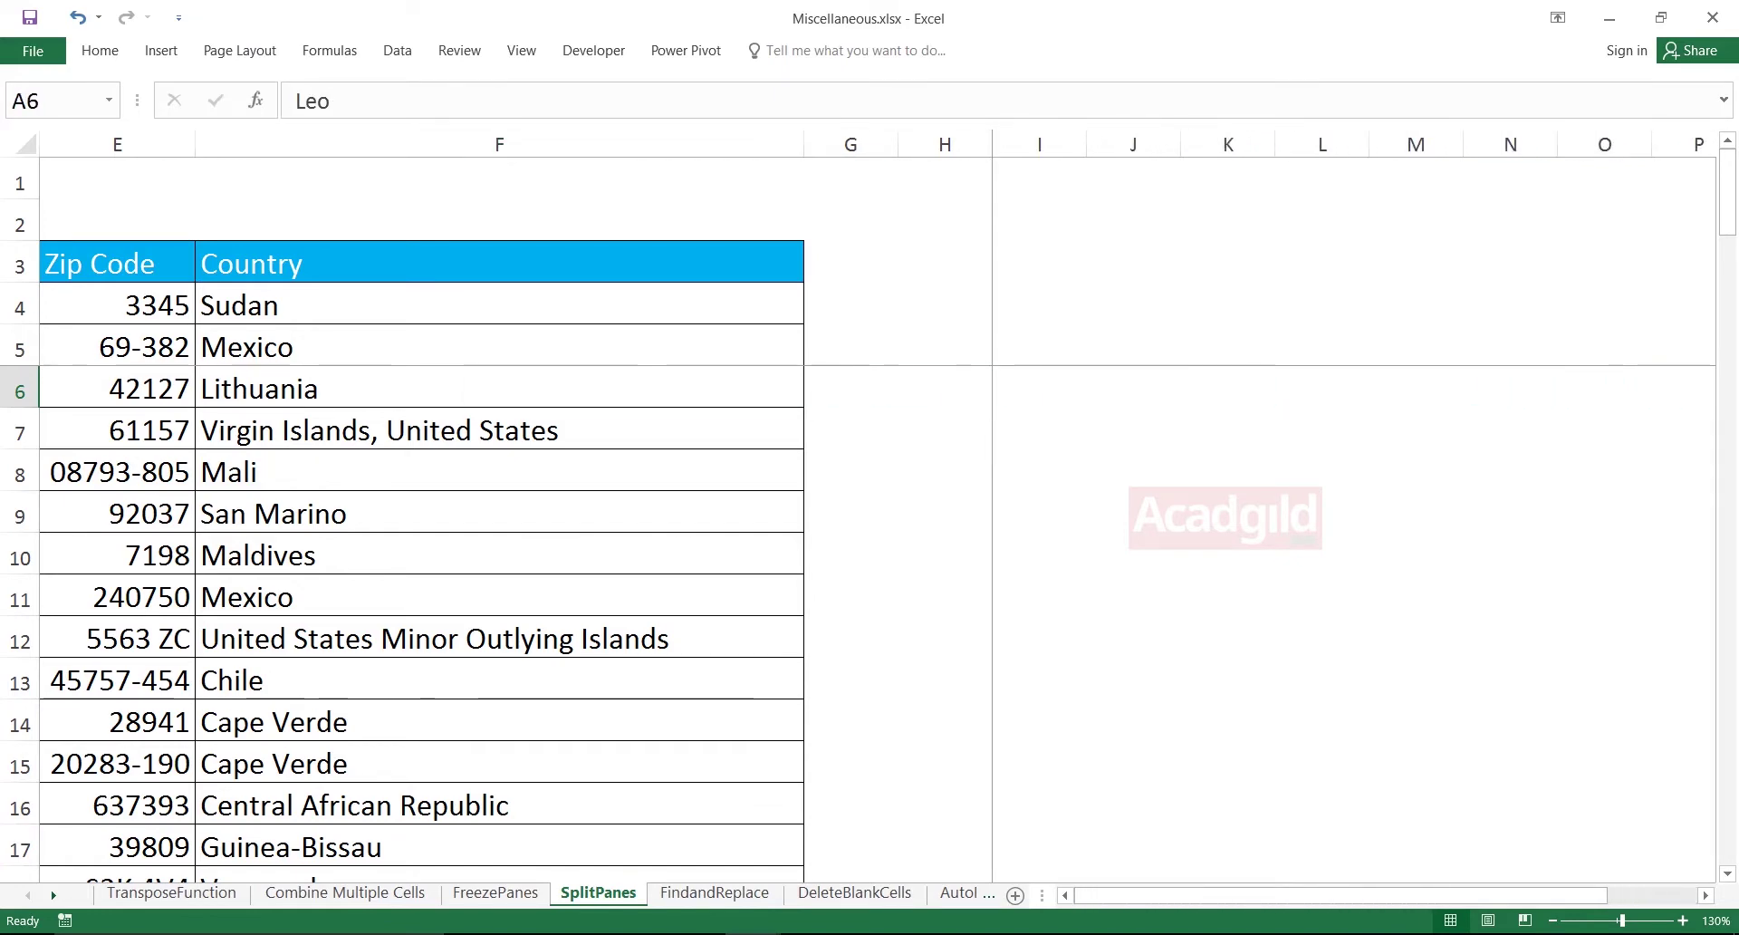
# Move the active cell around the hidden first columns near rows 5 to 7 and check the contents of B5 in edit mode.
pyautogui.press('Down')
pyautogui.press('Down')
pyautogui.press('Down')
pyautogui.press('Up')
pyautogui.press('Right')
pyautogui.press('Right')
pyautogui.press('Right')
pyautogui.press('Left')
pyautogui.press('Left')
pyautogui.press('Left')
pyautogui.press('Right')
pyautogui.press('Right')
pyautogui.press('Right')
pyautogui.press('Right')
pyautogui.press('Left')
pyautogui.press('Left')
pyautogui.press('Left')
pyautogui.press('Up')
pyautogui.press('Up')
pyautogui.press('Up')
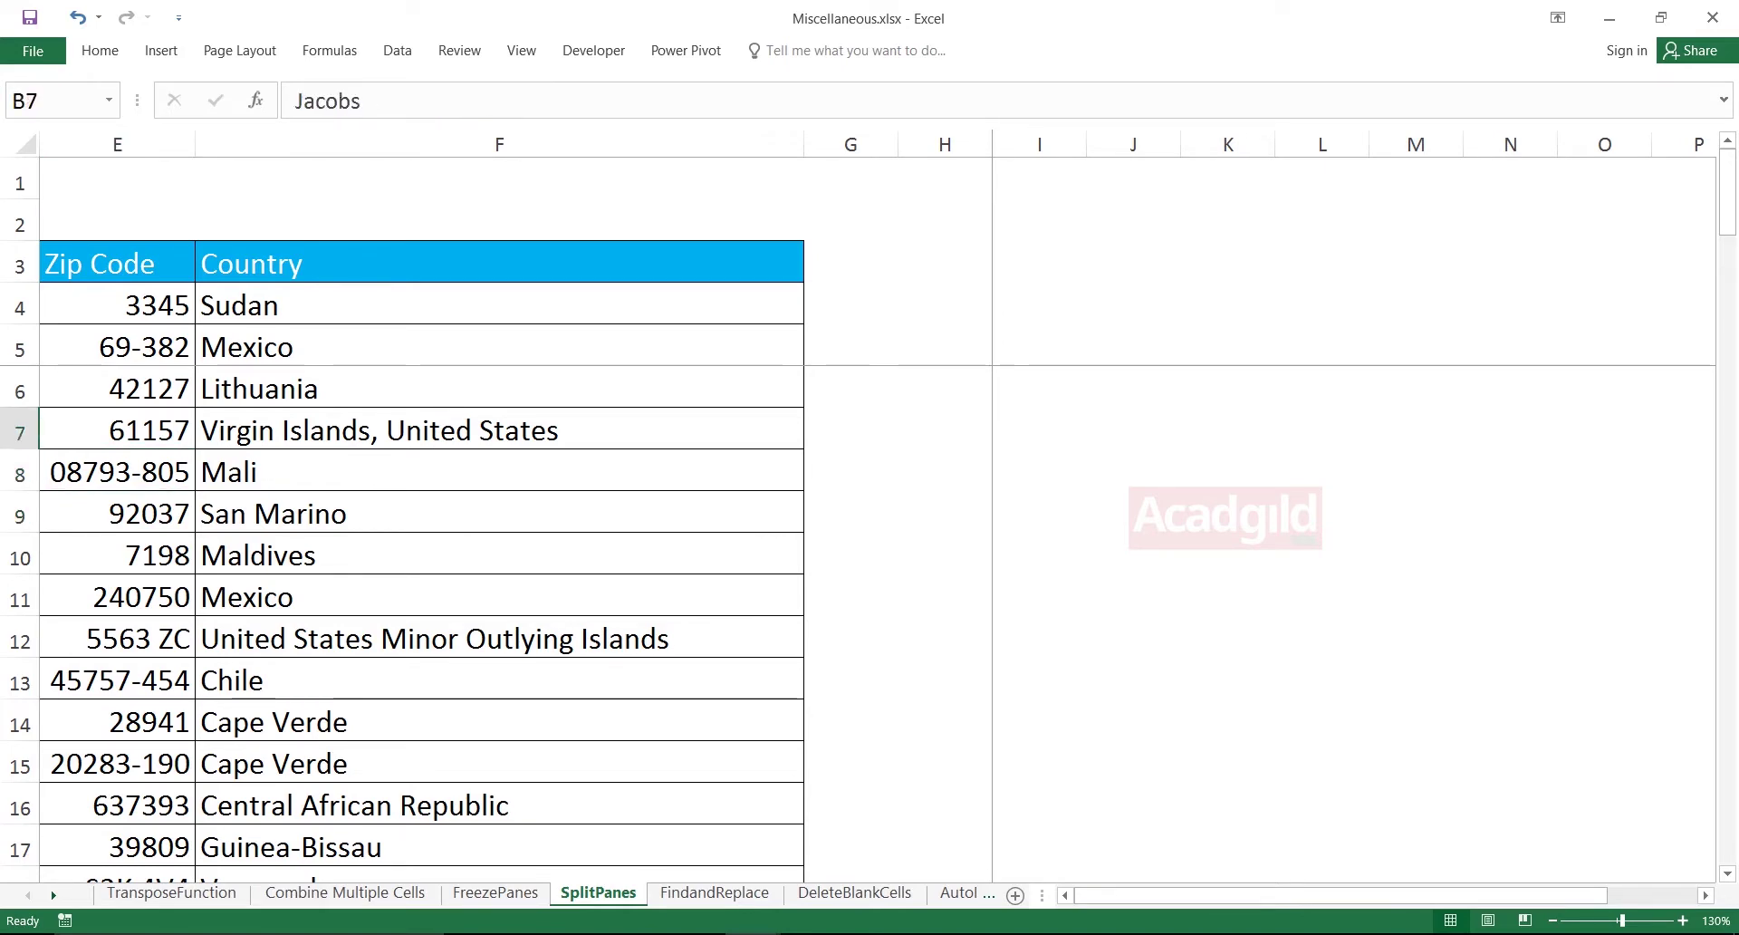
pyautogui.press('F2')
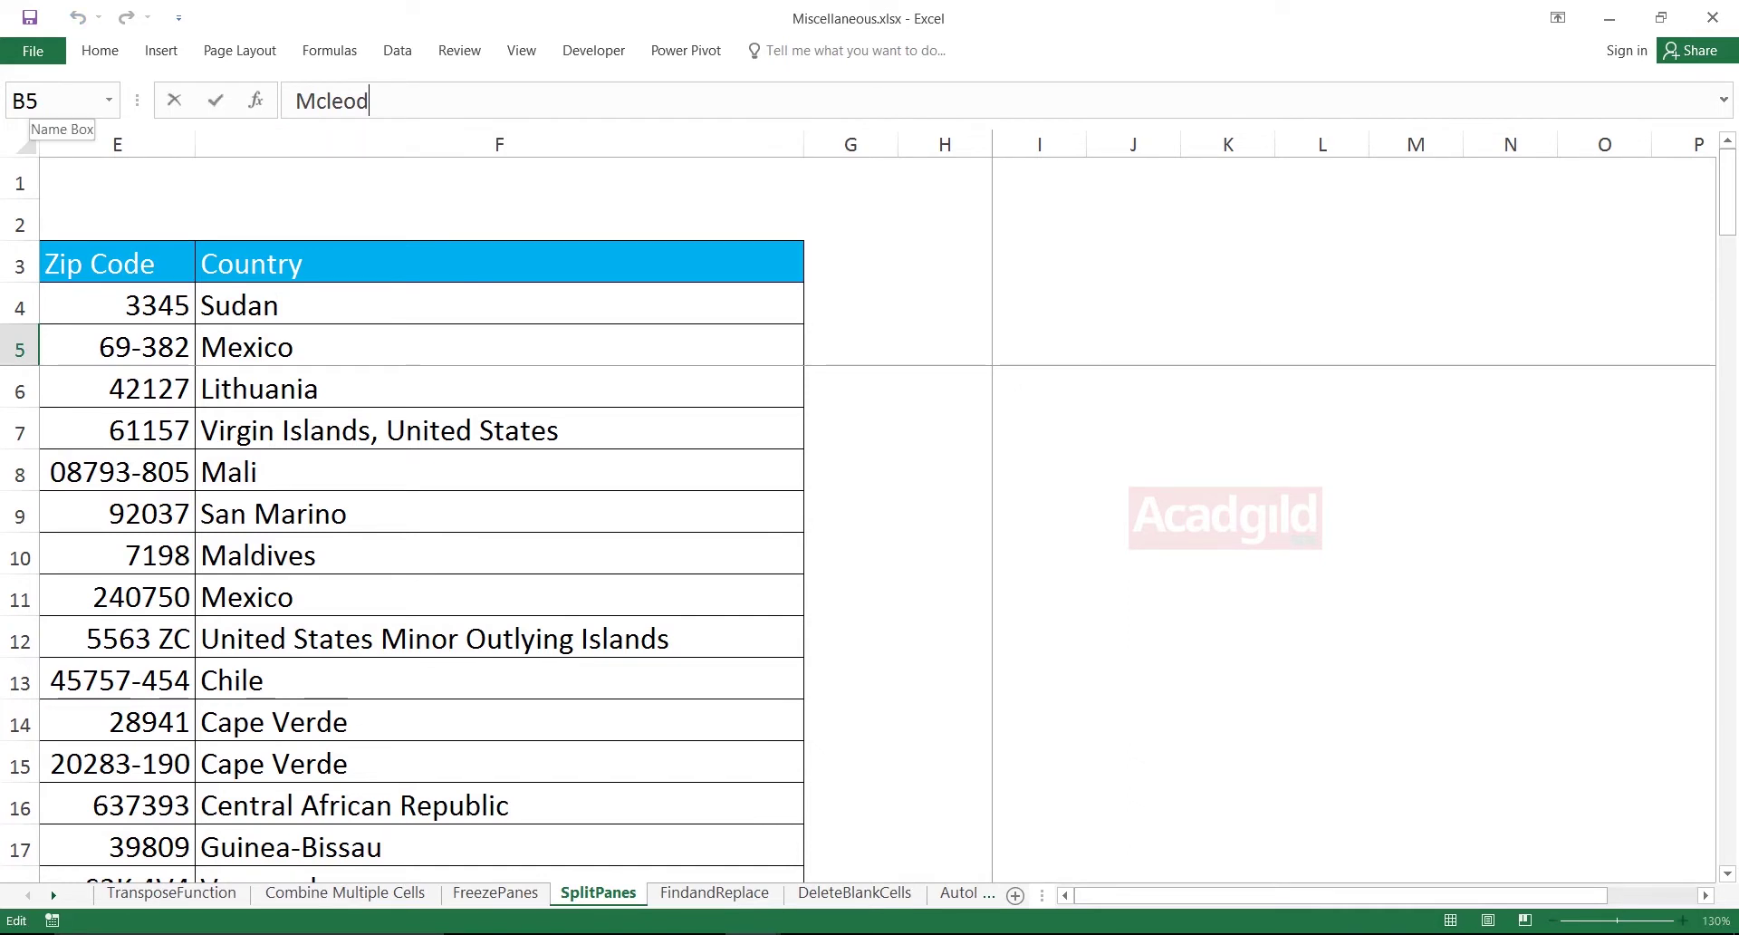
pyautogui.click(117, 219)
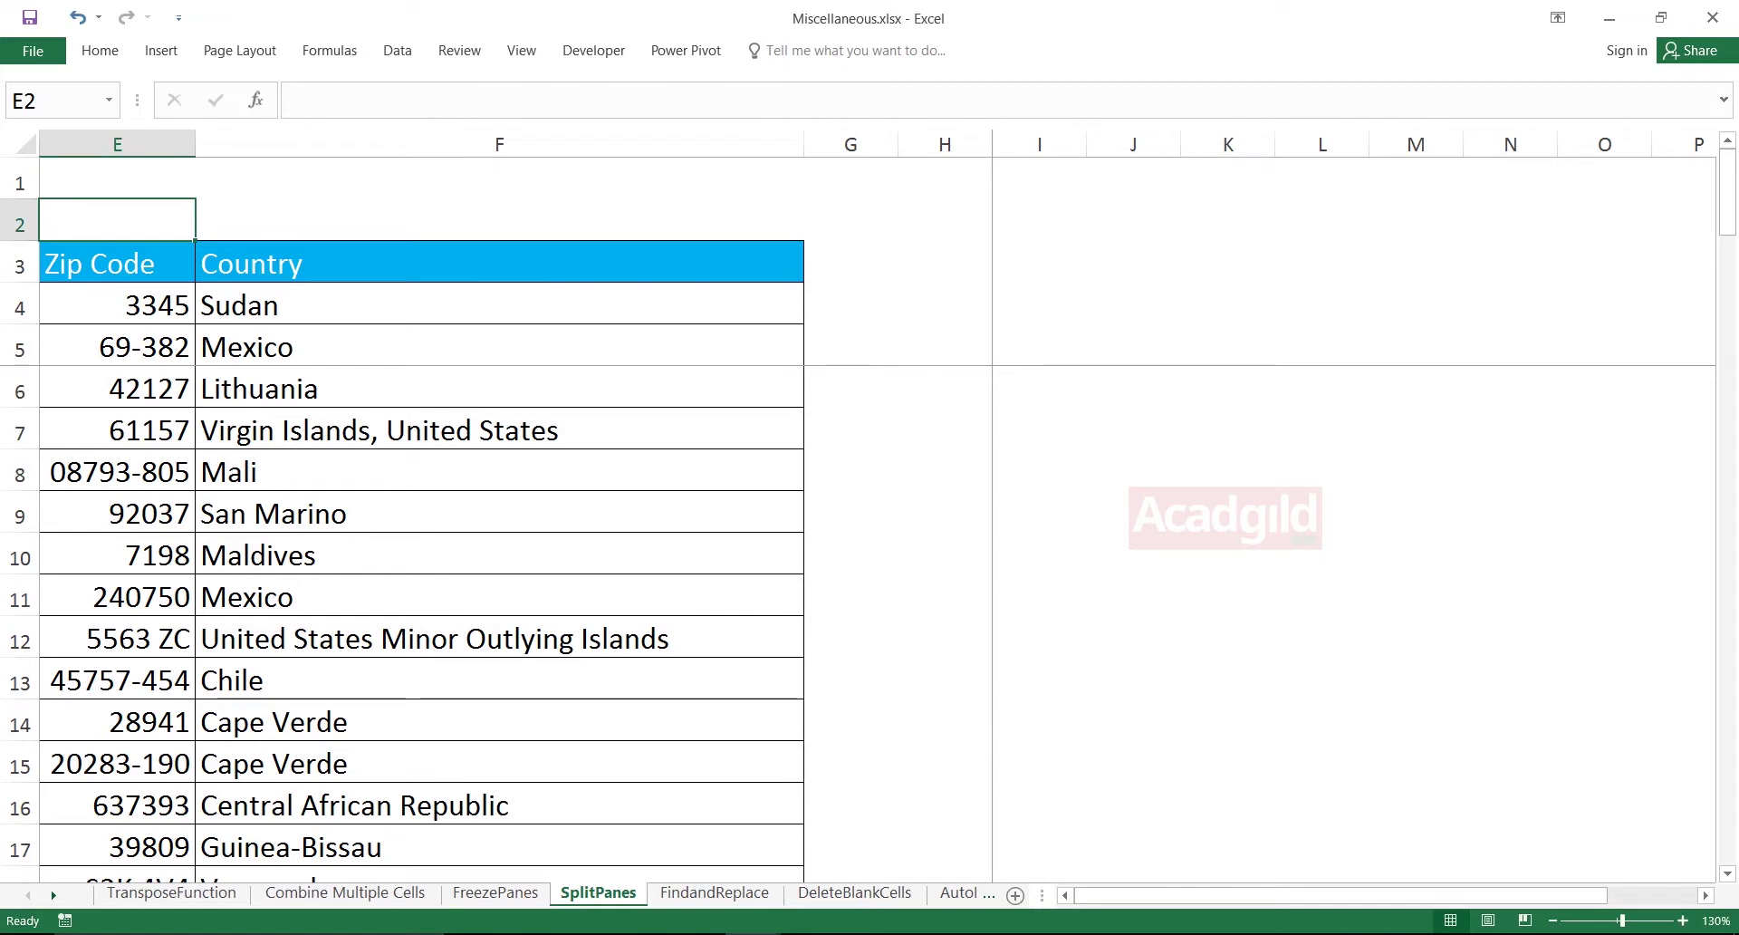
# Unfreeze the panes set at cell I6.
pyautogui.click(1039, 387)
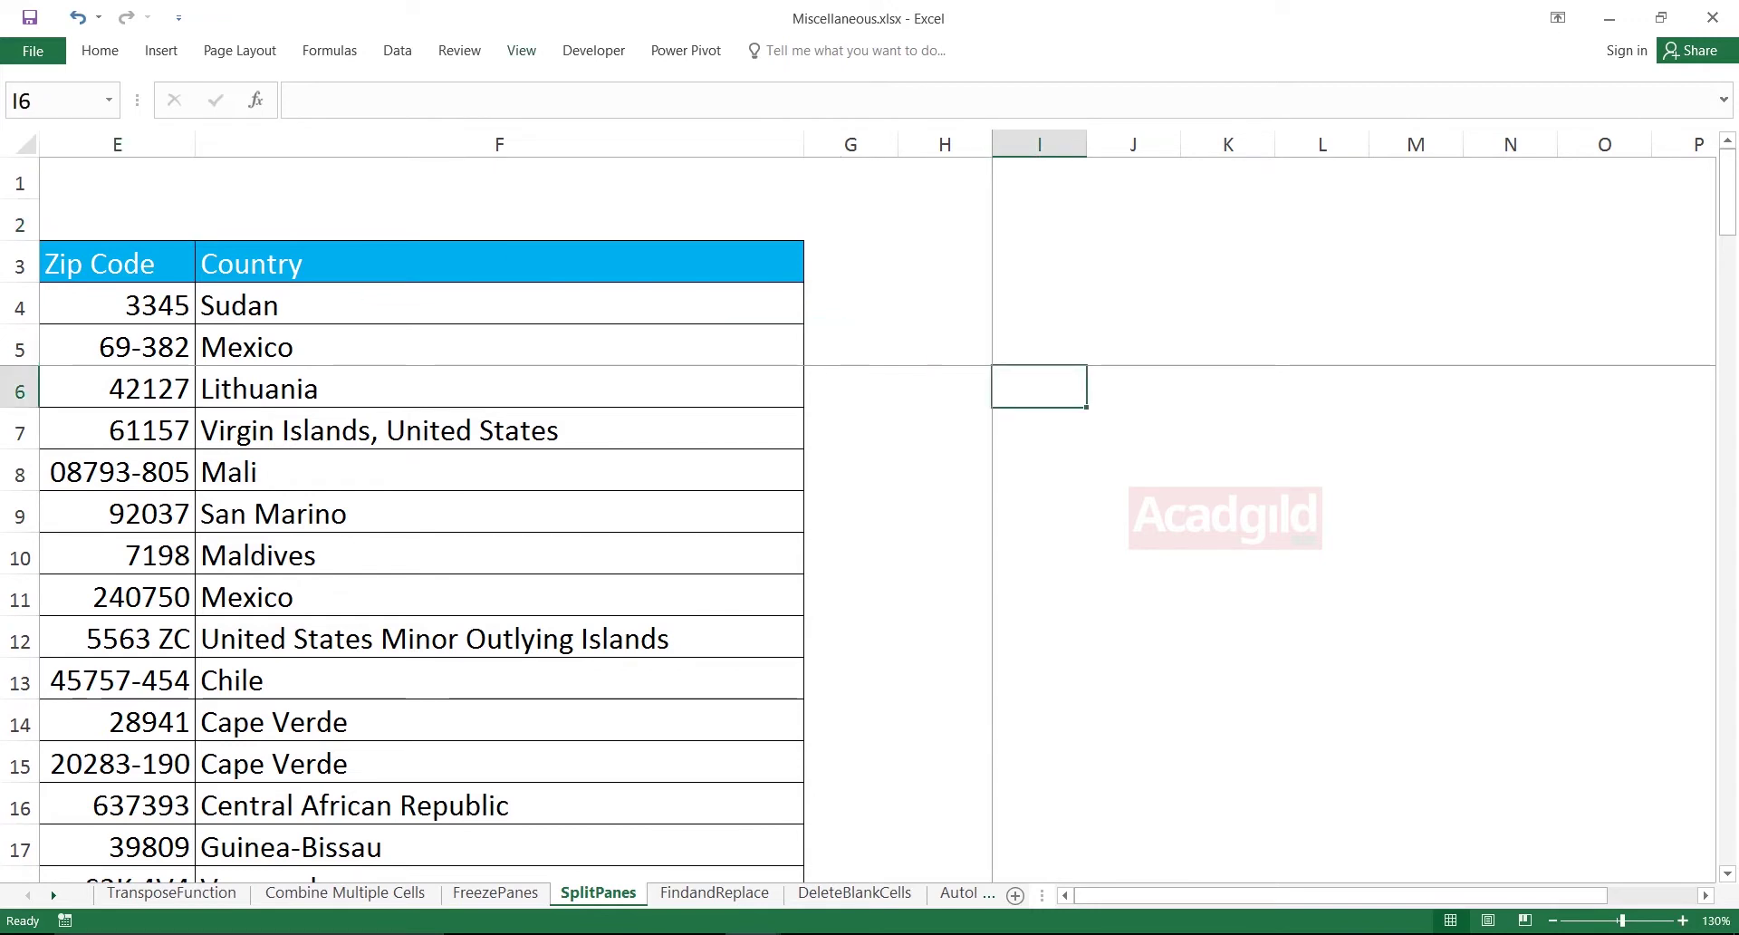
pyautogui.click(520, 50)
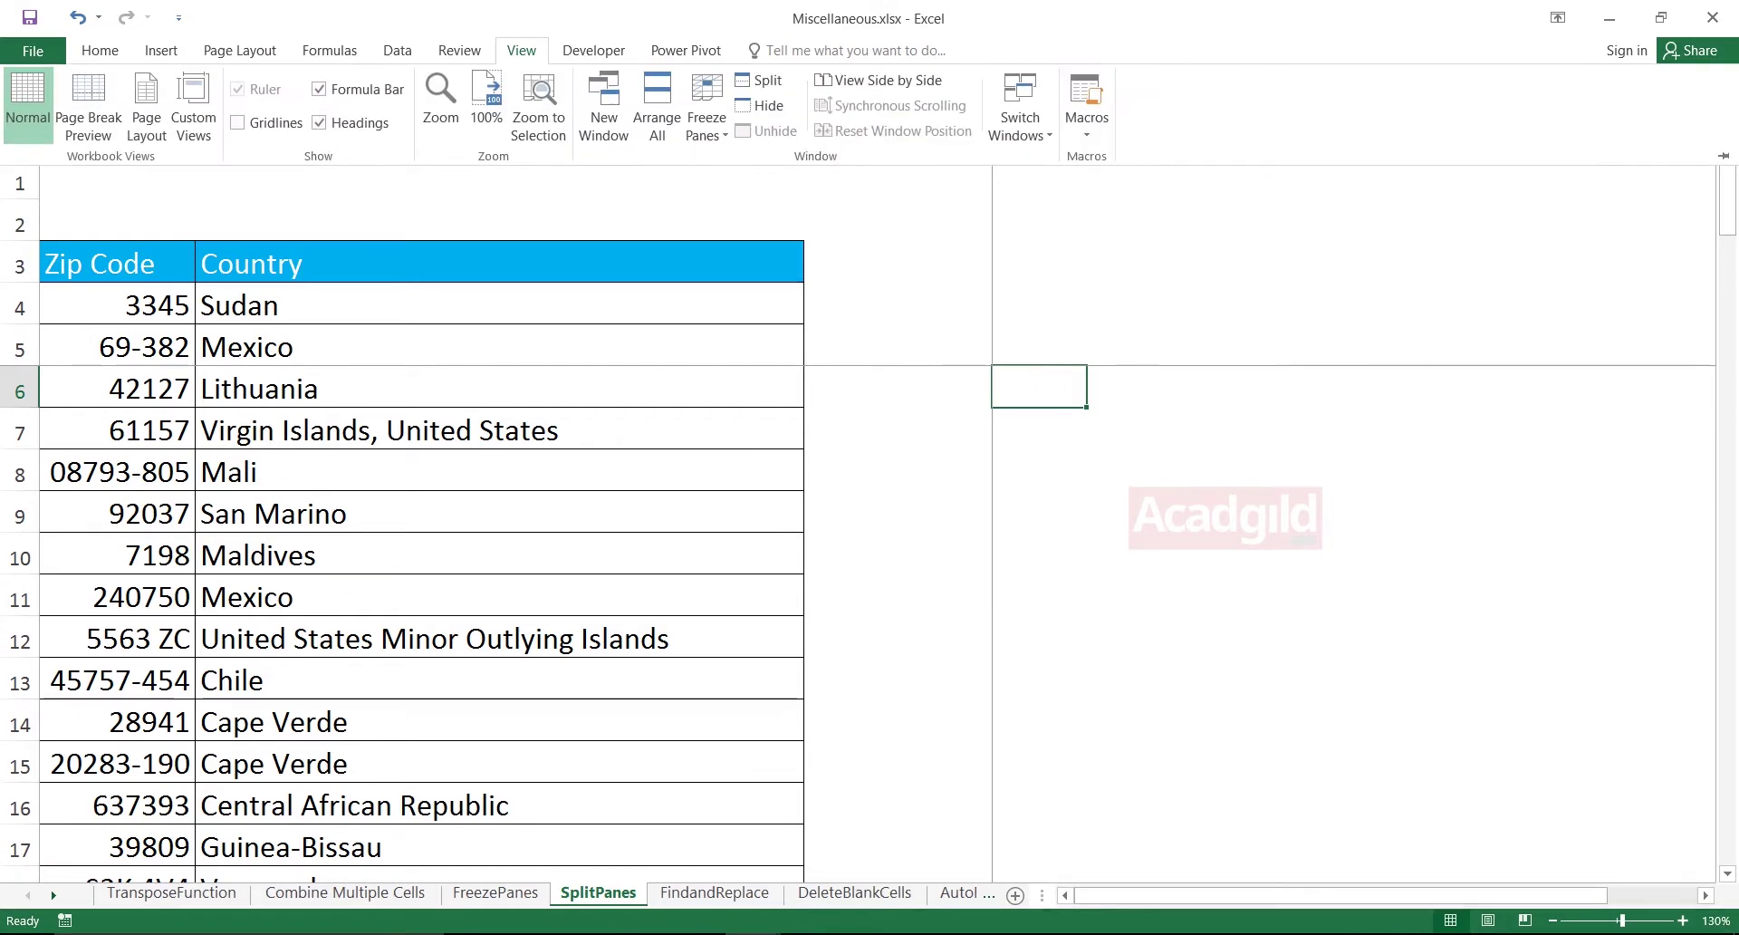
pyautogui.click(707, 109)
pyautogui.click(752, 172)
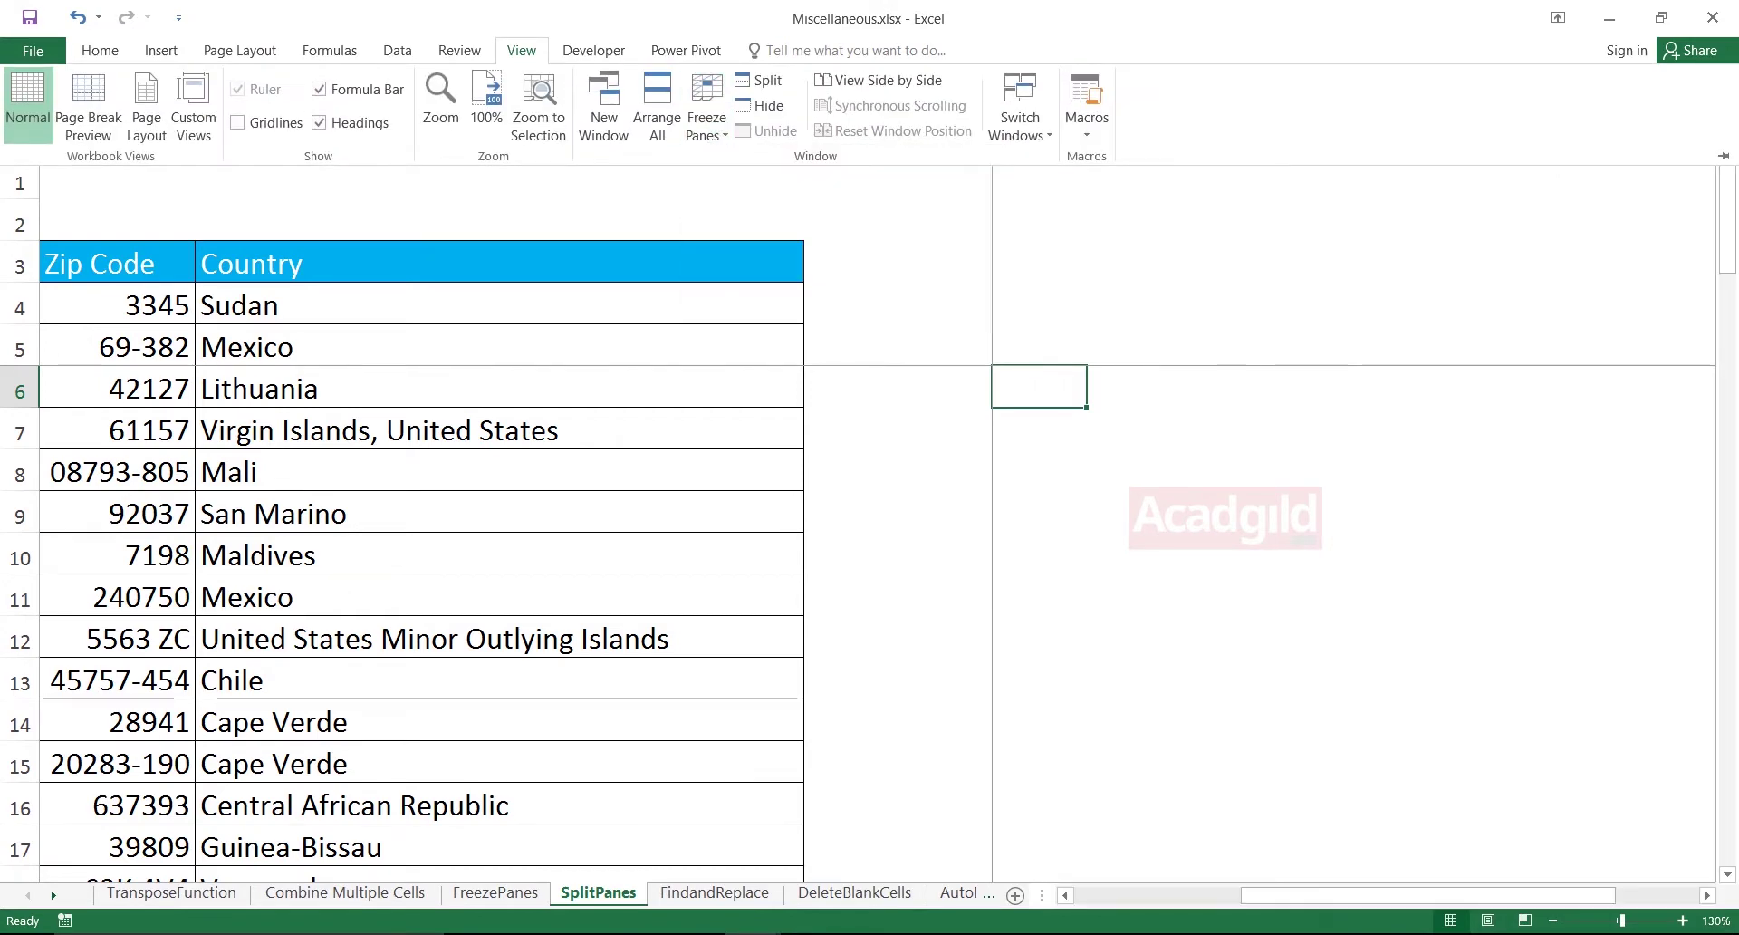
# Move the active cell around the unfrozen table to check scrolling between the blank columns beyond Country and the First Name column.
pyautogui.press('Left')
pyautogui.press('Home')
pyautogui.press('Right')
pyautogui.press('Right')
pyautogui.press('Right')
pyautogui.press('Right')
pyautogui.press('Right')
pyautogui.press('Right')
pyautogui.press('Left')
pyautogui.press('Left')
pyautogui.press('Left')
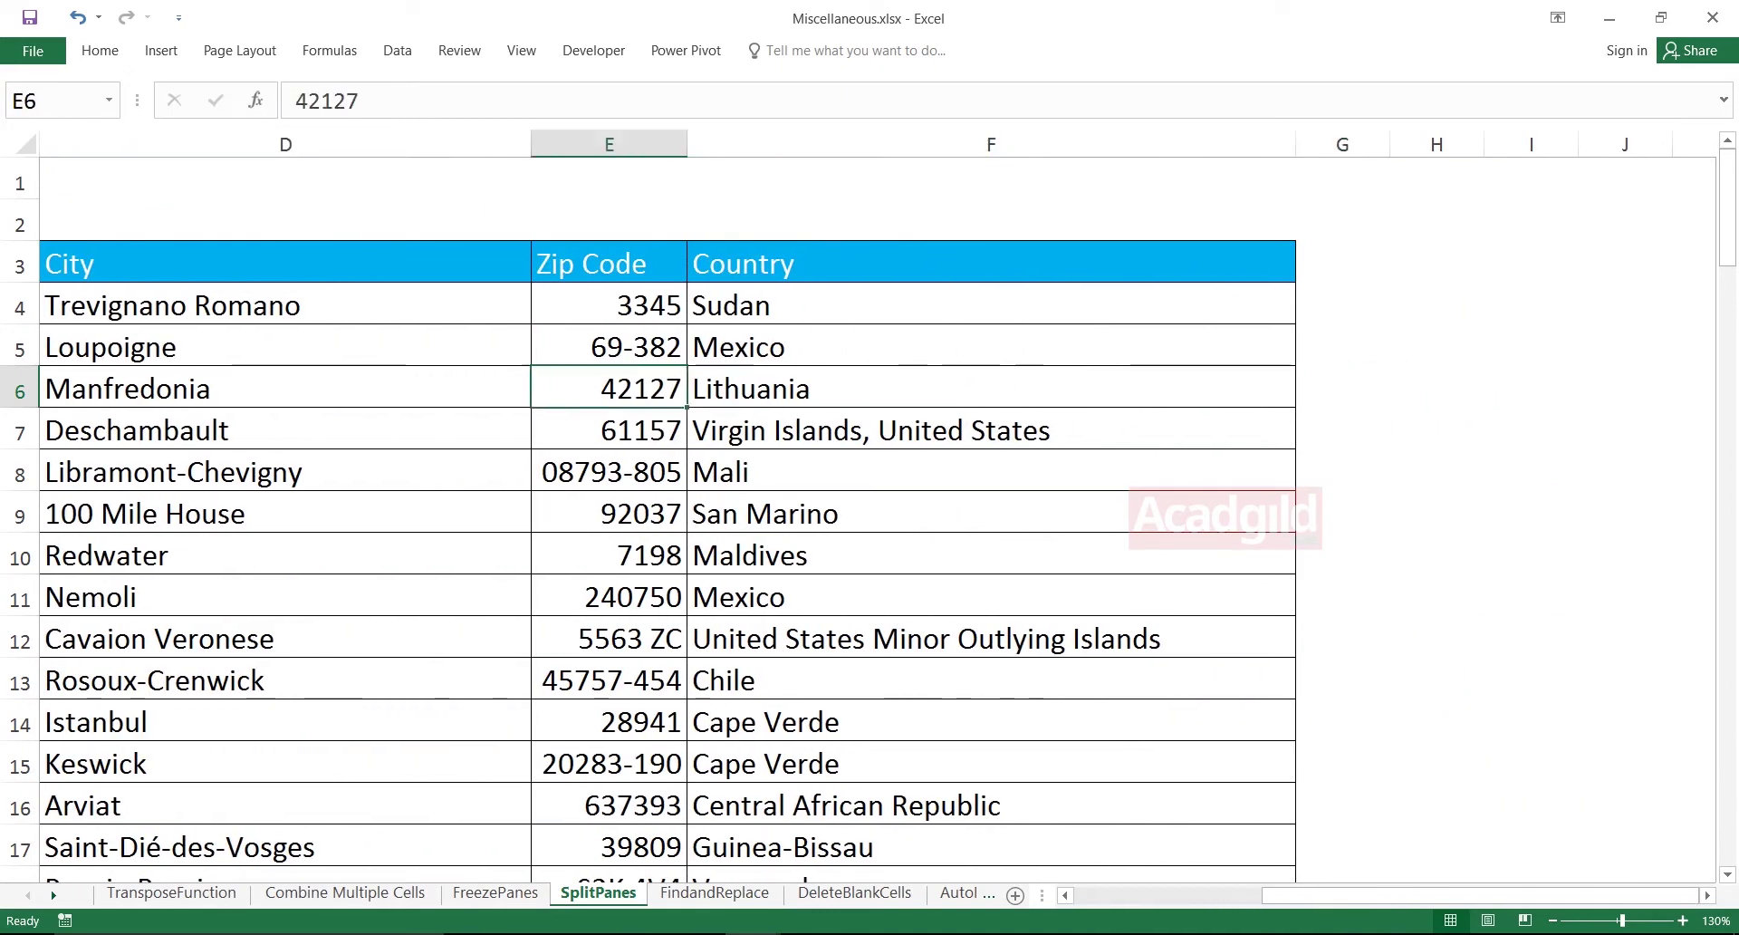
pyautogui.press('Right')
pyautogui.press('Right')
pyautogui.press('Right')
pyautogui.press('Up')
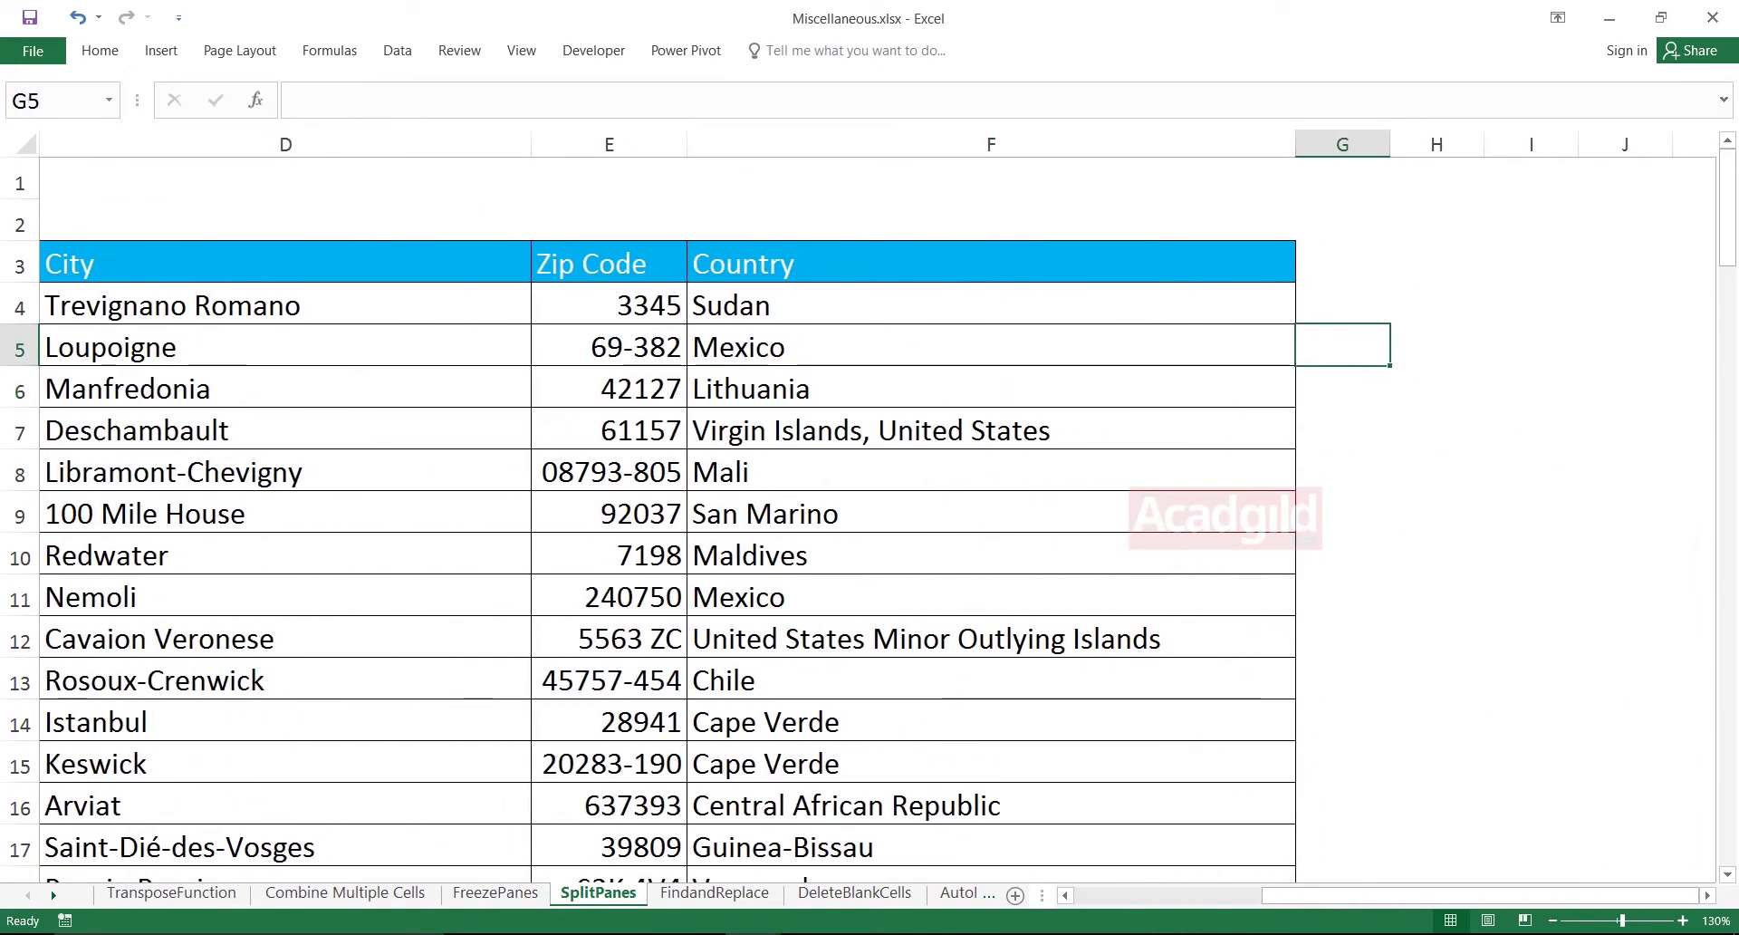
pyautogui.press('Right')
pyautogui.press('Right')
pyautogui.press('Up')
pyautogui.press('Up')
pyautogui.press('Up')
pyautogui.press('Up')
pyautogui.press('Left')
pyautogui.press('Left')
pyautogui.press('Left')
pyautogui.press('Left')
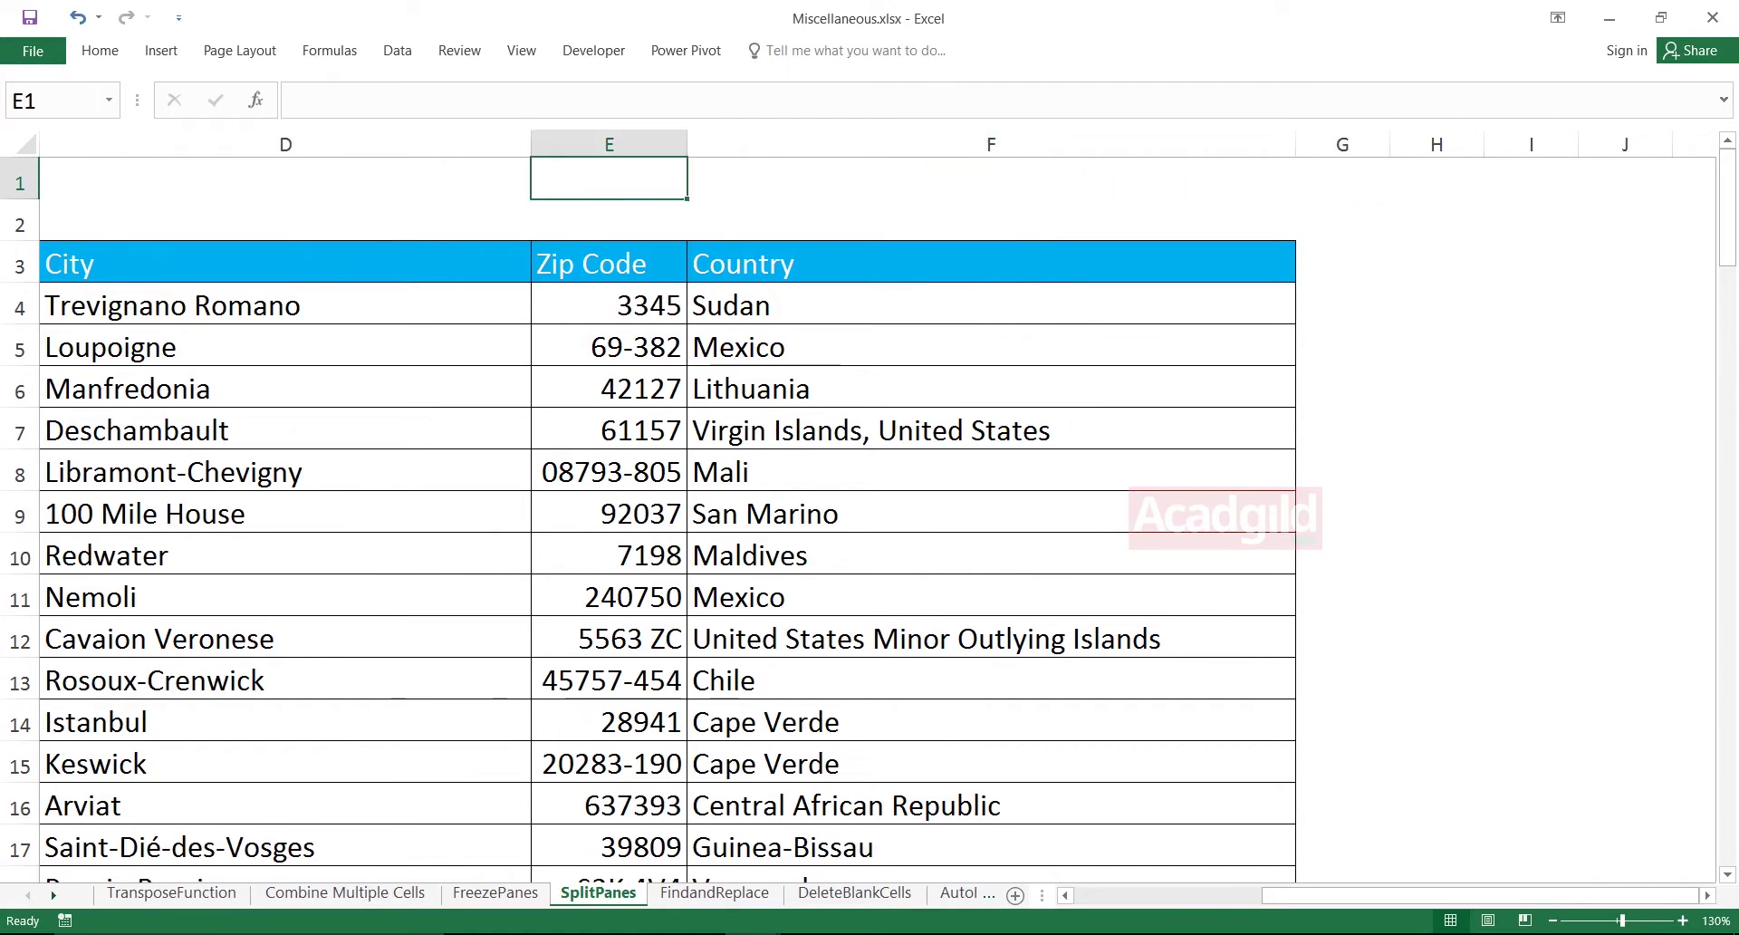
pyautogui.press('Left')
pyautogui.press('Left')
pyautogui.press('Down')
pyautogui.press('Down')
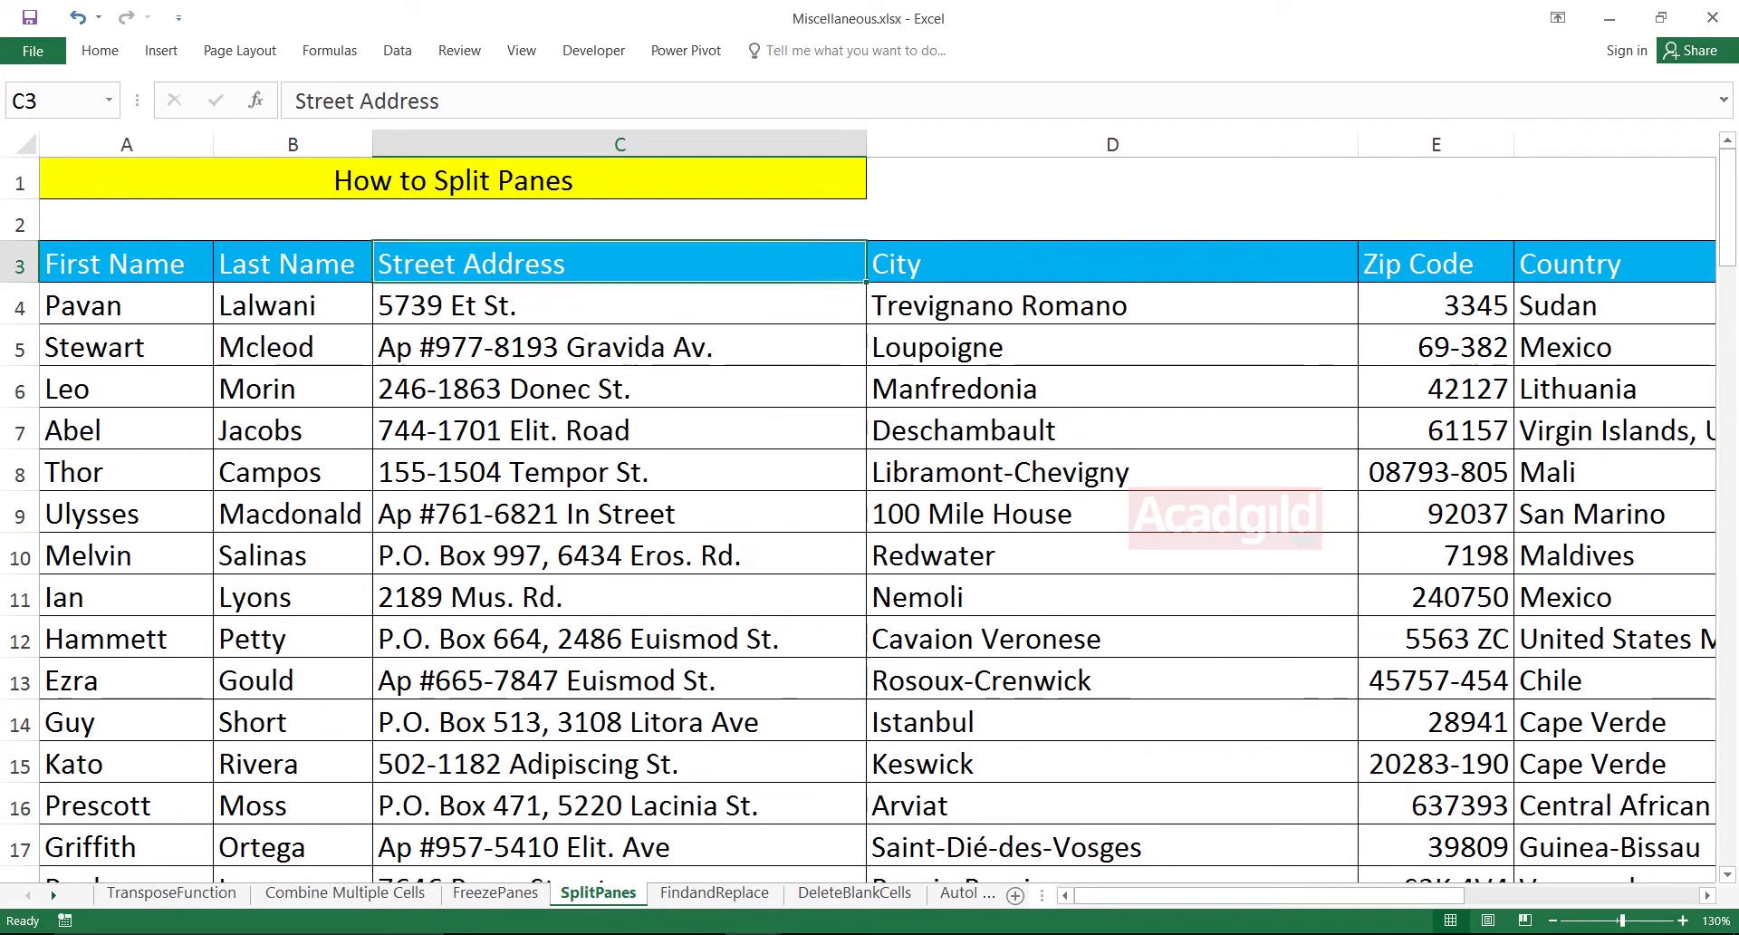
pyautogui.press('Left')
pyautogui.press('Left')
pyautogui.press('Right')
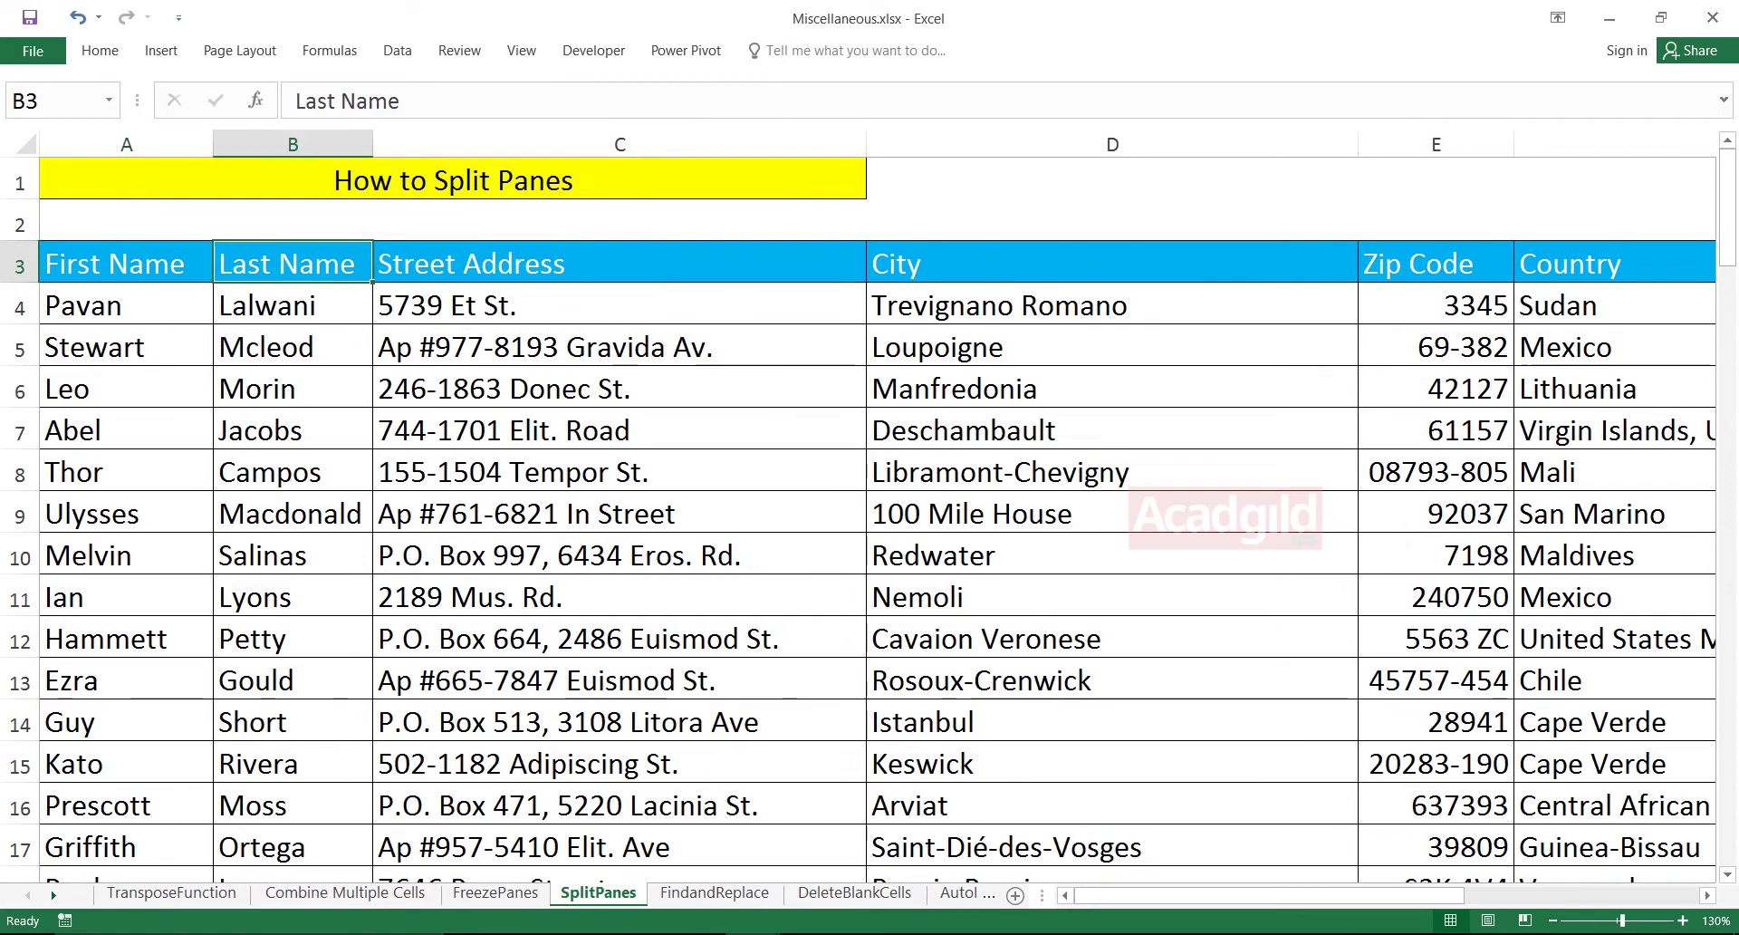
# Move the active cell along header row 3 past the Country column and back to examine the table's width.
pyautogui.press('Right')
pyautogui.press('Right')
pyautogui.press('Right')
pyautogui.press('Right')
pyautogui.press('Right')
pyautogui.press('Right')
pyautogui.press('Right')
pyautogui.press('Right')
pyautogui.press('Right')
pyautogui.press('Left')
pyautogui.press('Left')
pyautogui.press('Left')
pyautogui.press('Left')
pyautogui.press('Left')
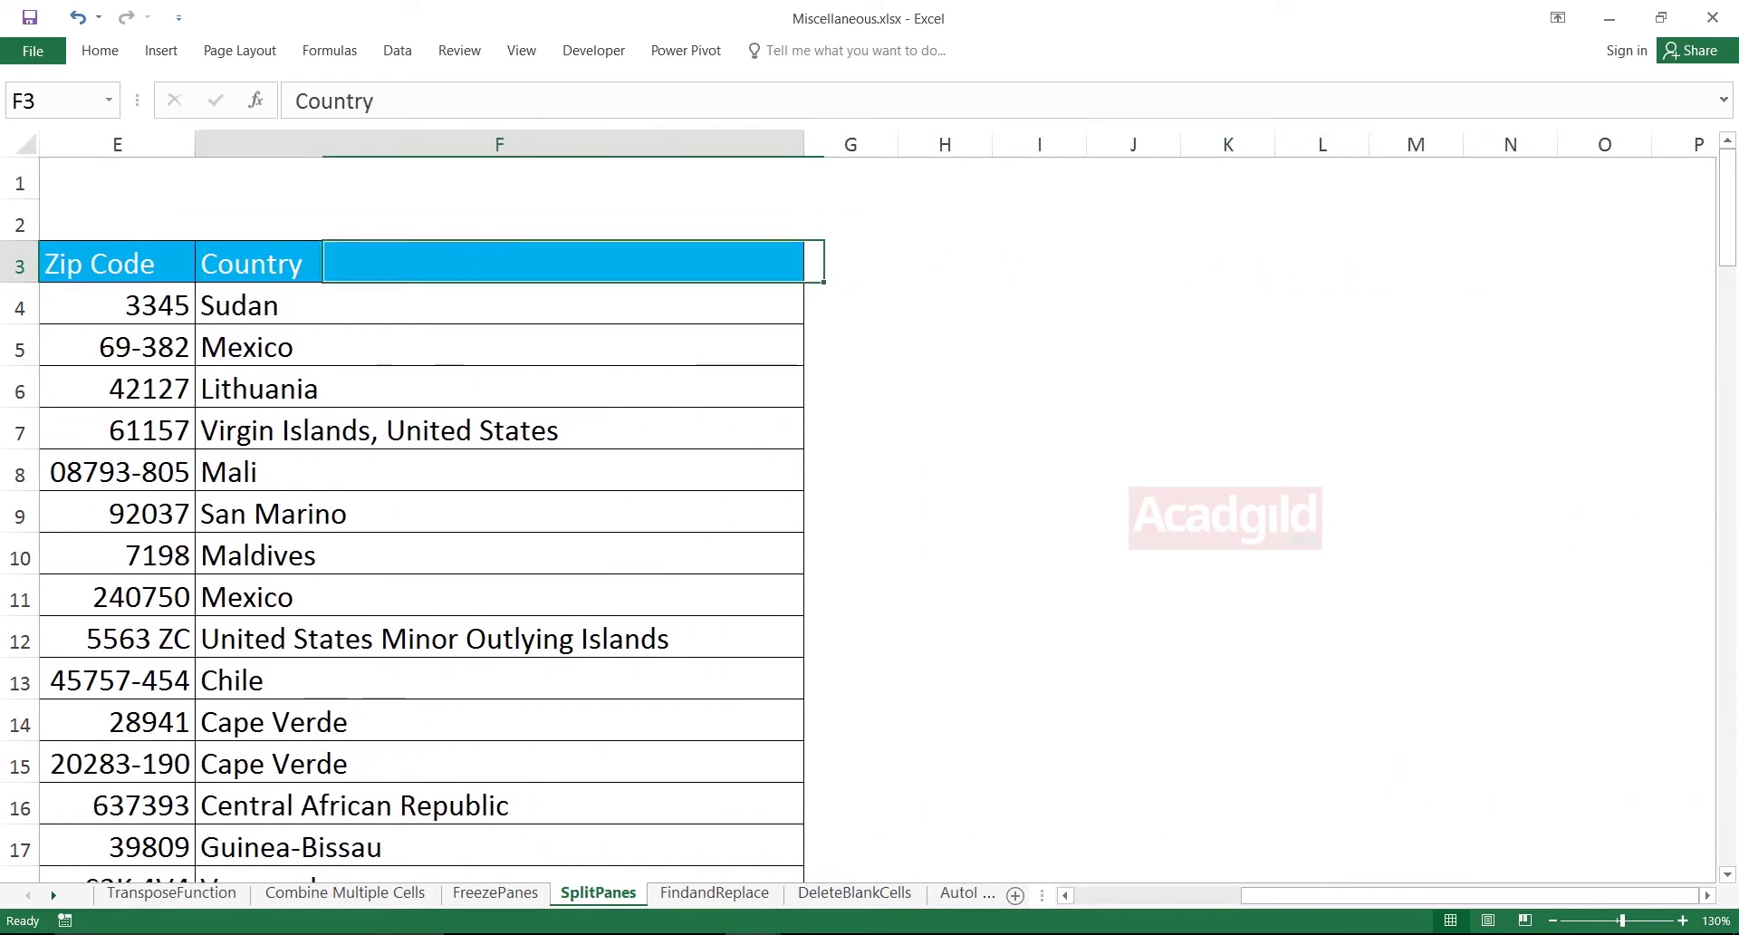
# Split the worksheet window into separate panes at cell B2.
pyautogui.press('Left')
pyautogui.press('Up')
pyautogui.press('Up')
pyautogui.press('Left')
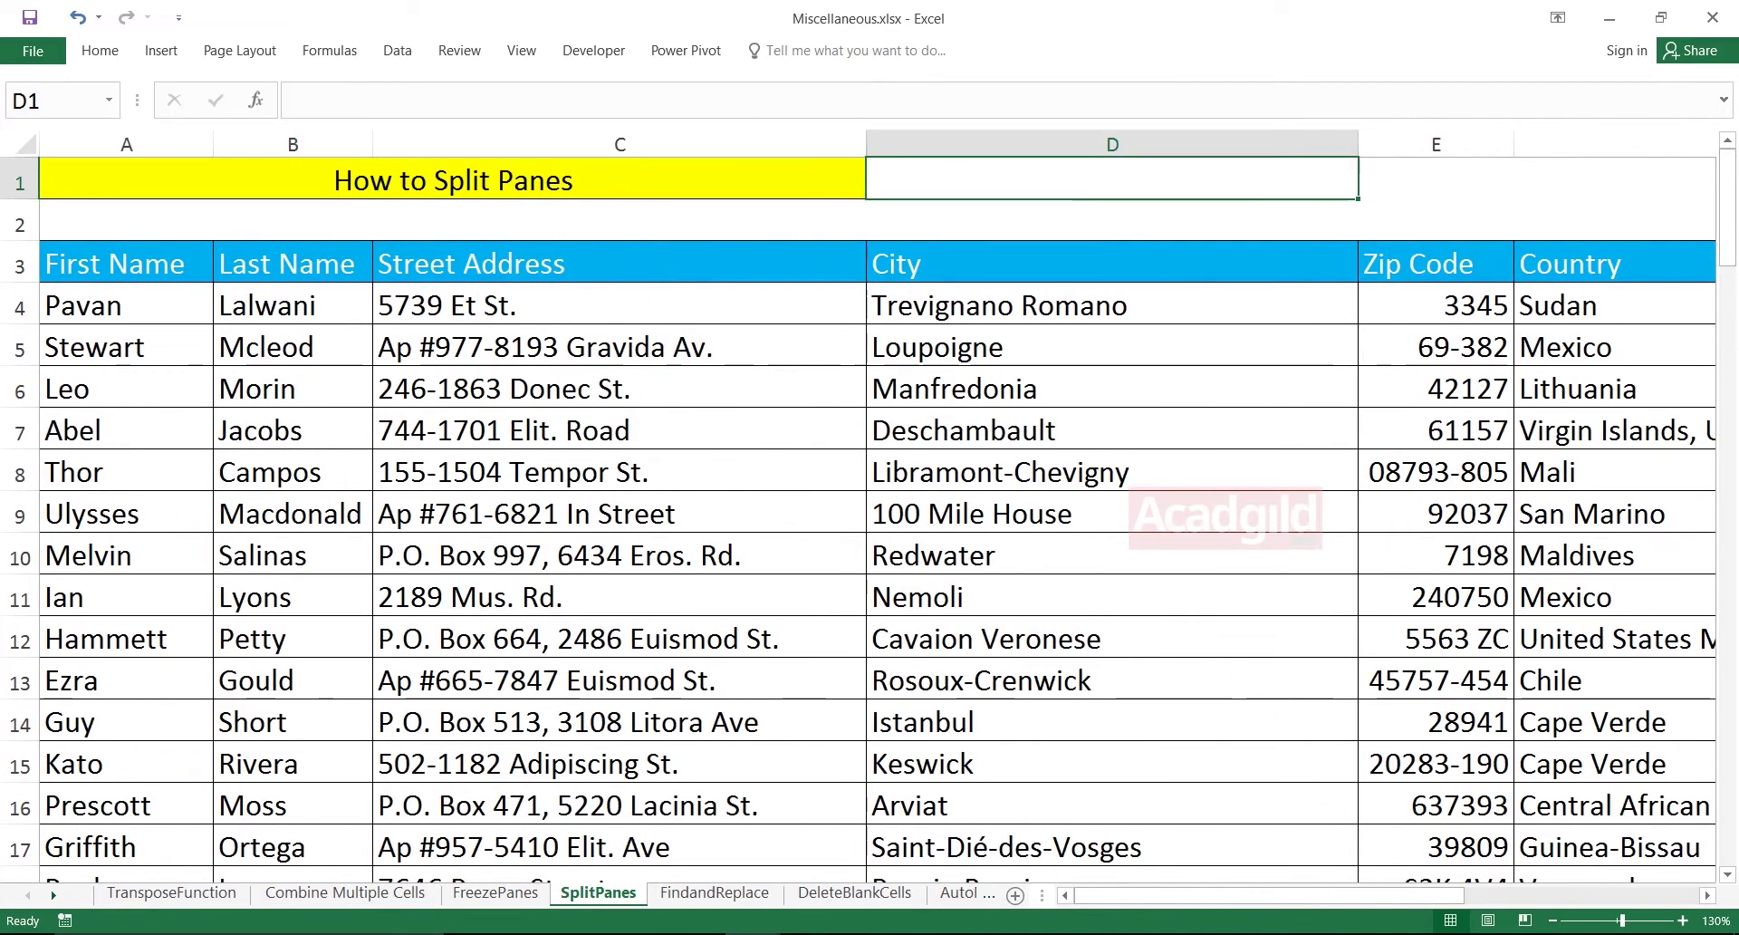
pyautogui.press('Left')
pyautogui.press('Down')
pyautogui.press('Left')
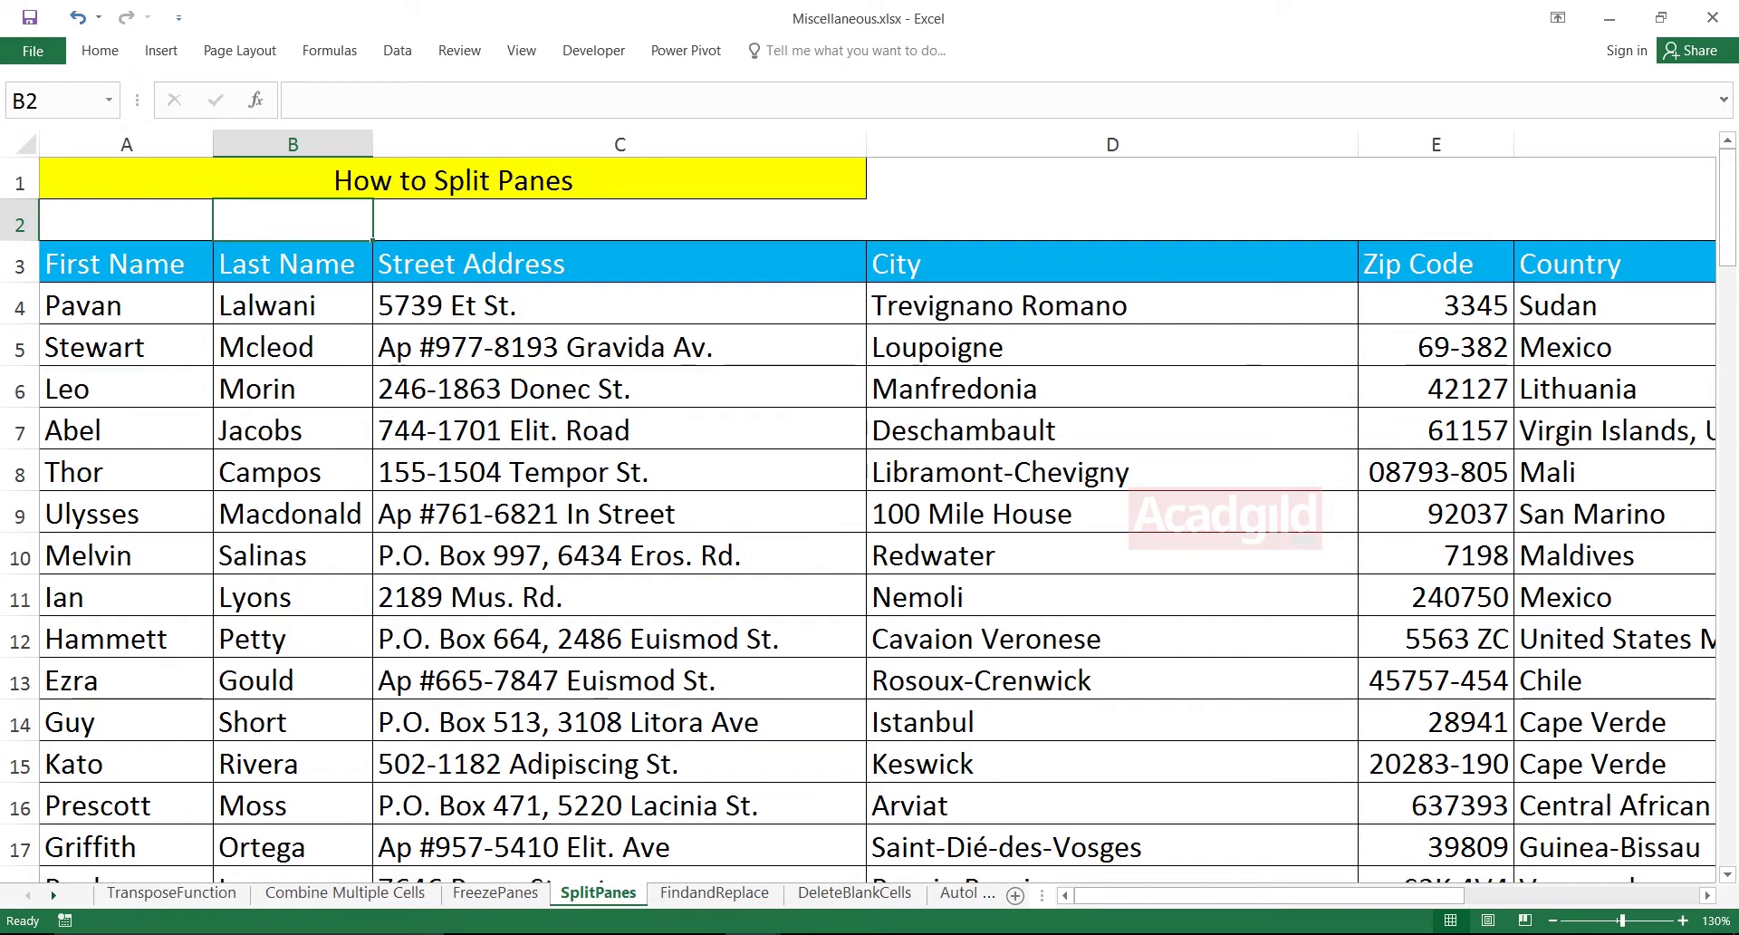
pyautogui.click(521, 50)
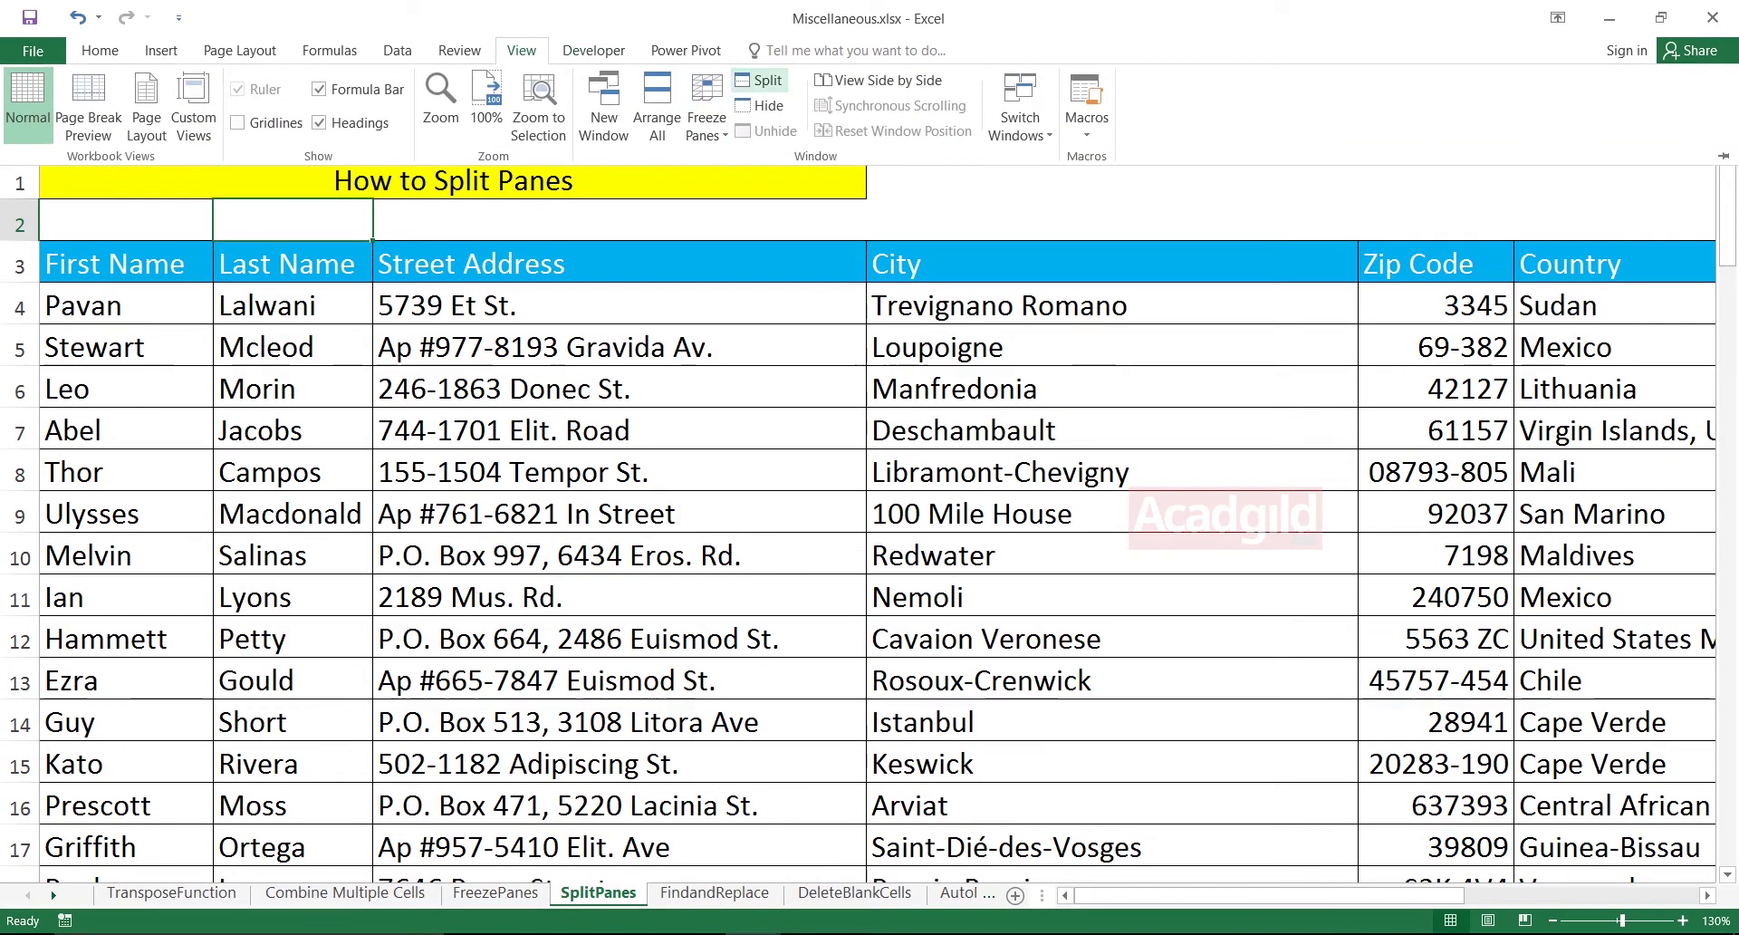
pyautogui.click(761, 80)
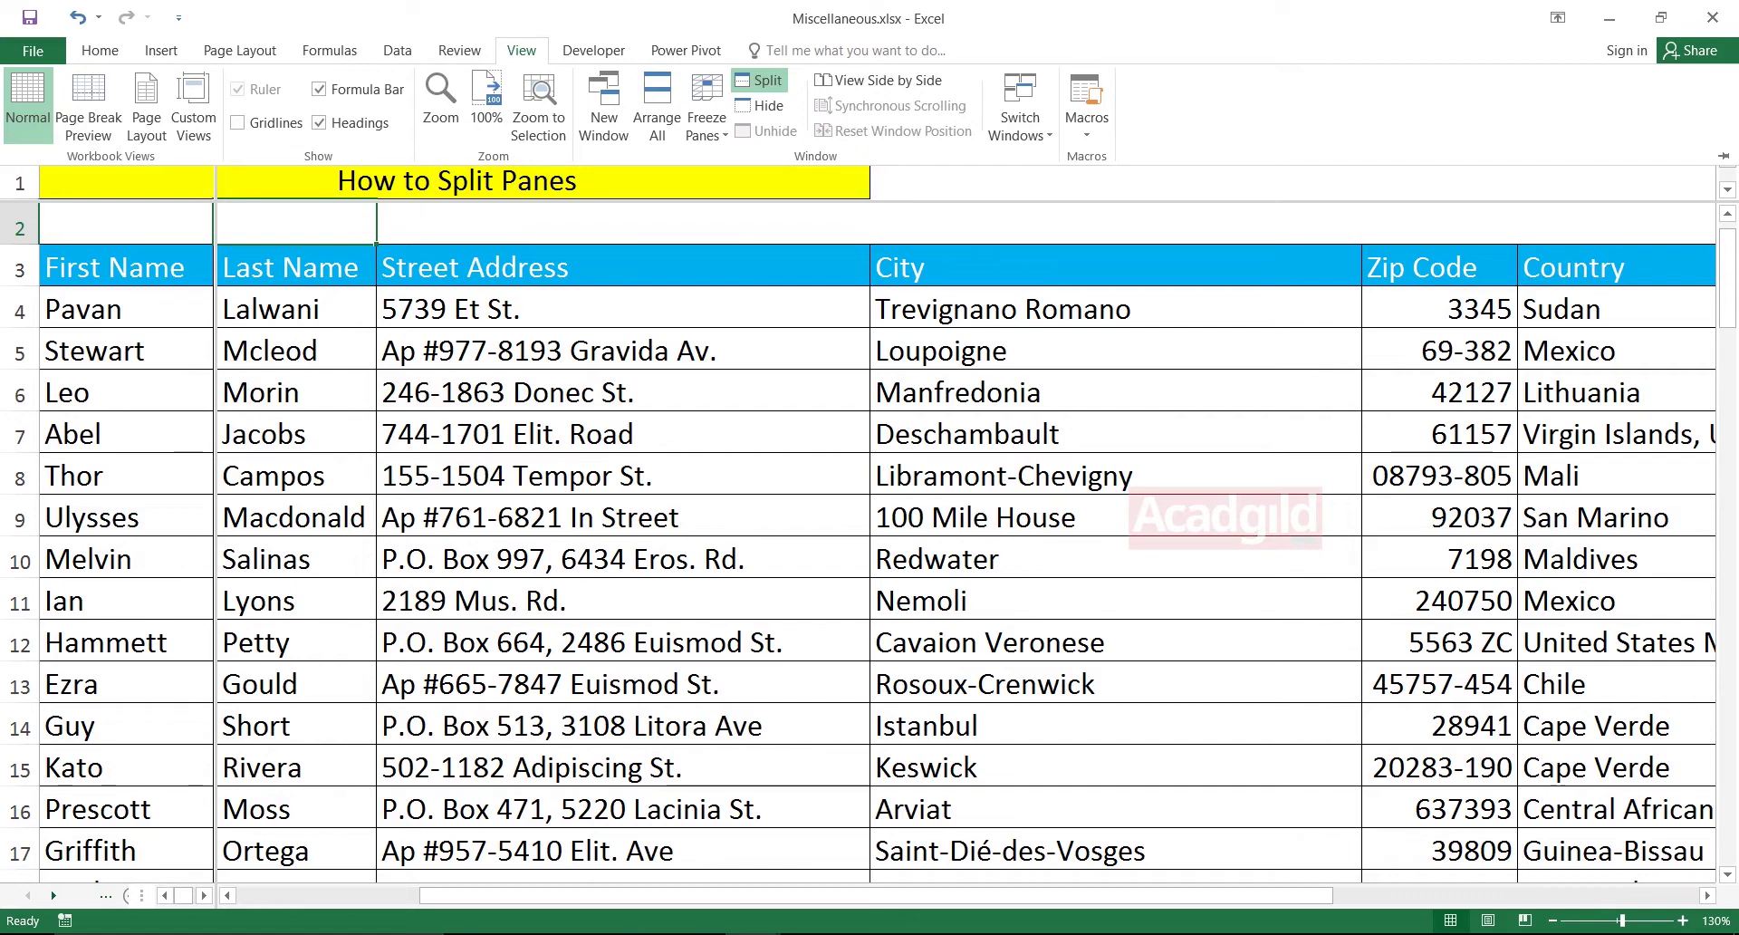
pyautogui.press('Escape')
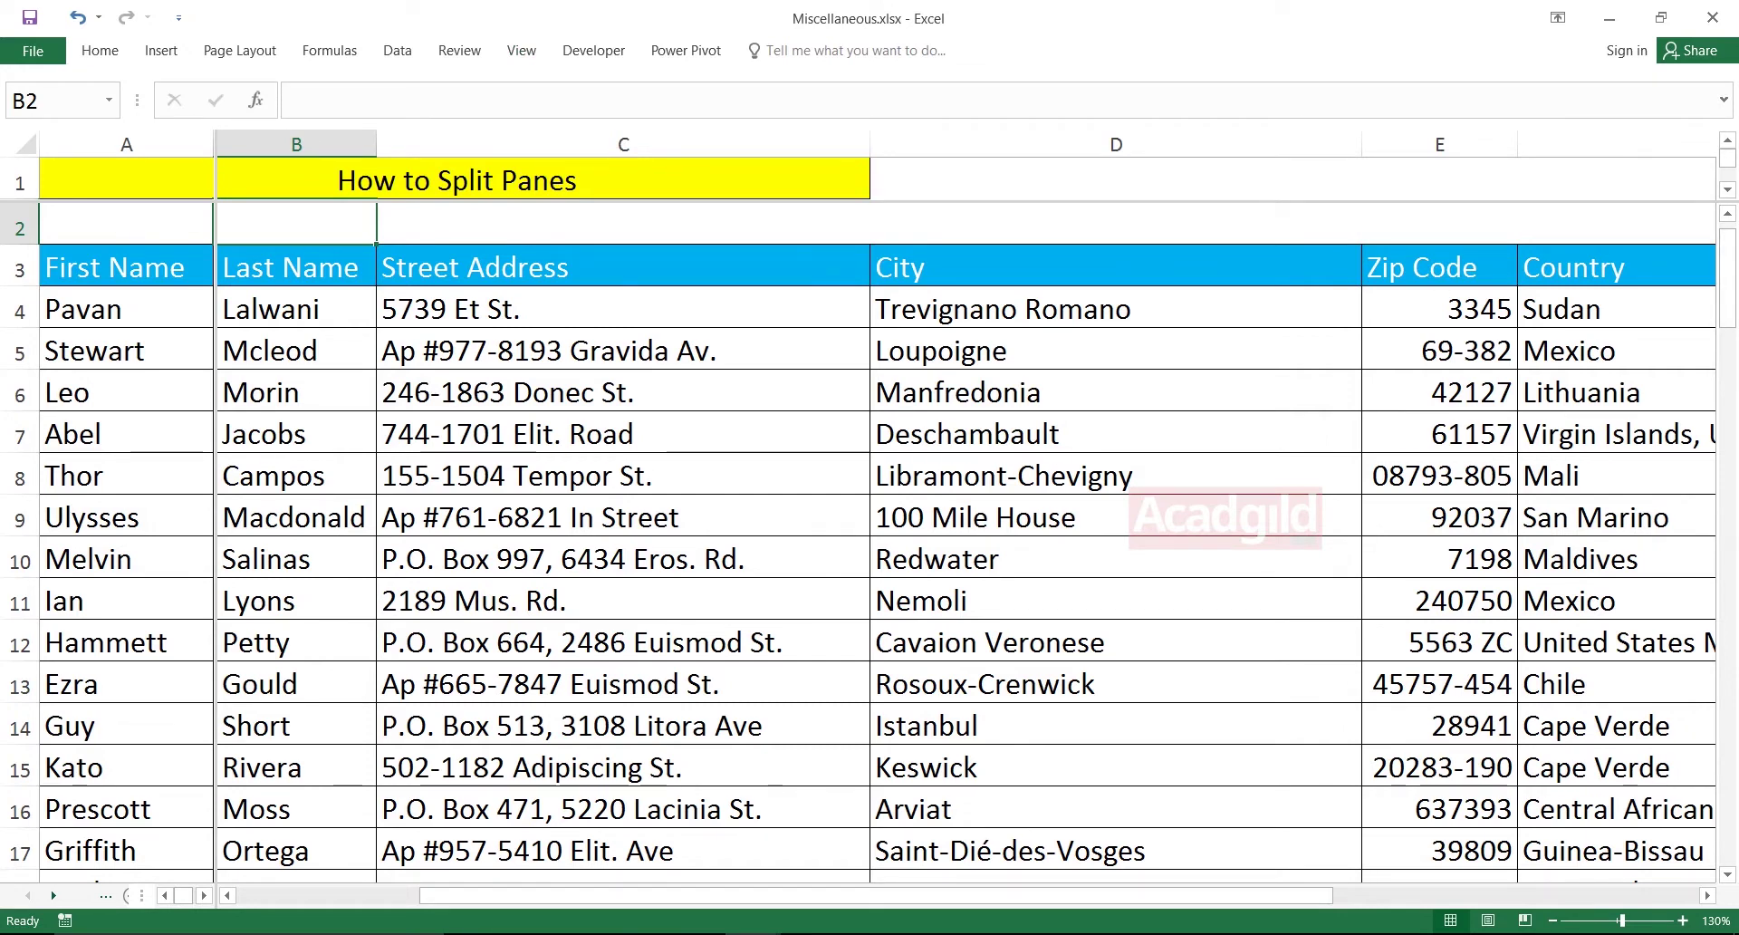
# Scroll the wide and narrow panes sideways separately, through to the Country and Zip Code columns, to examine their independent scrolling.
pyautogui.click(1706, 894)
pyautogui.click(1707, 895)
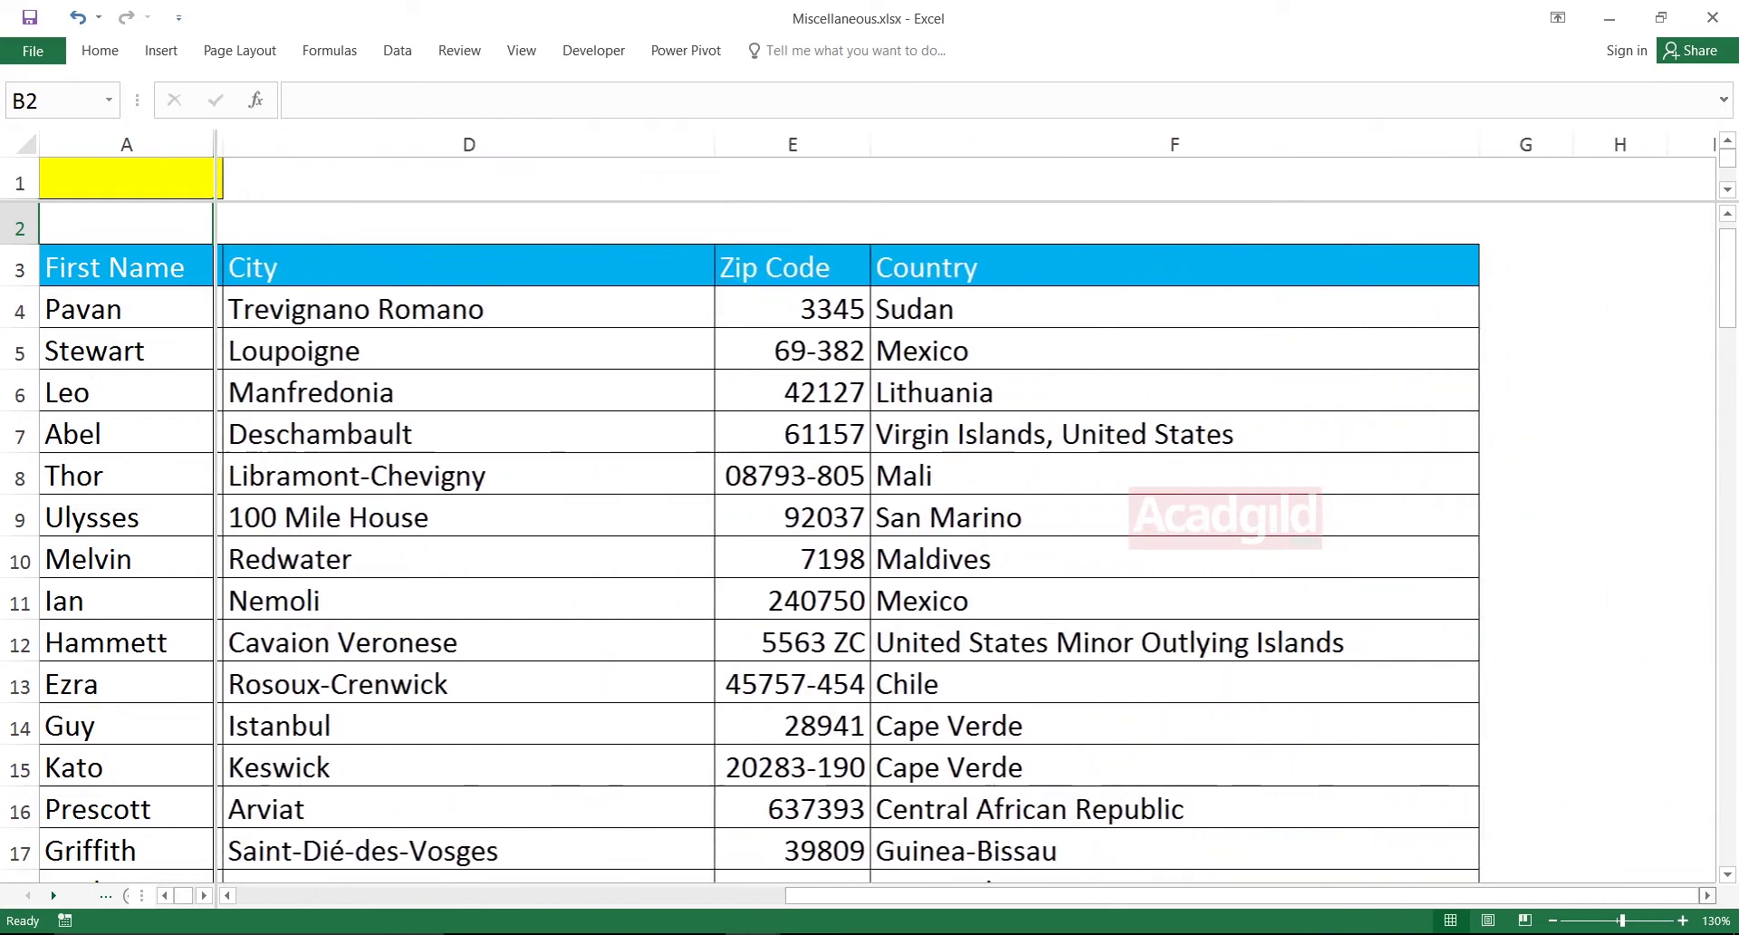
pyautogui.hscroll(2, 967, 562)
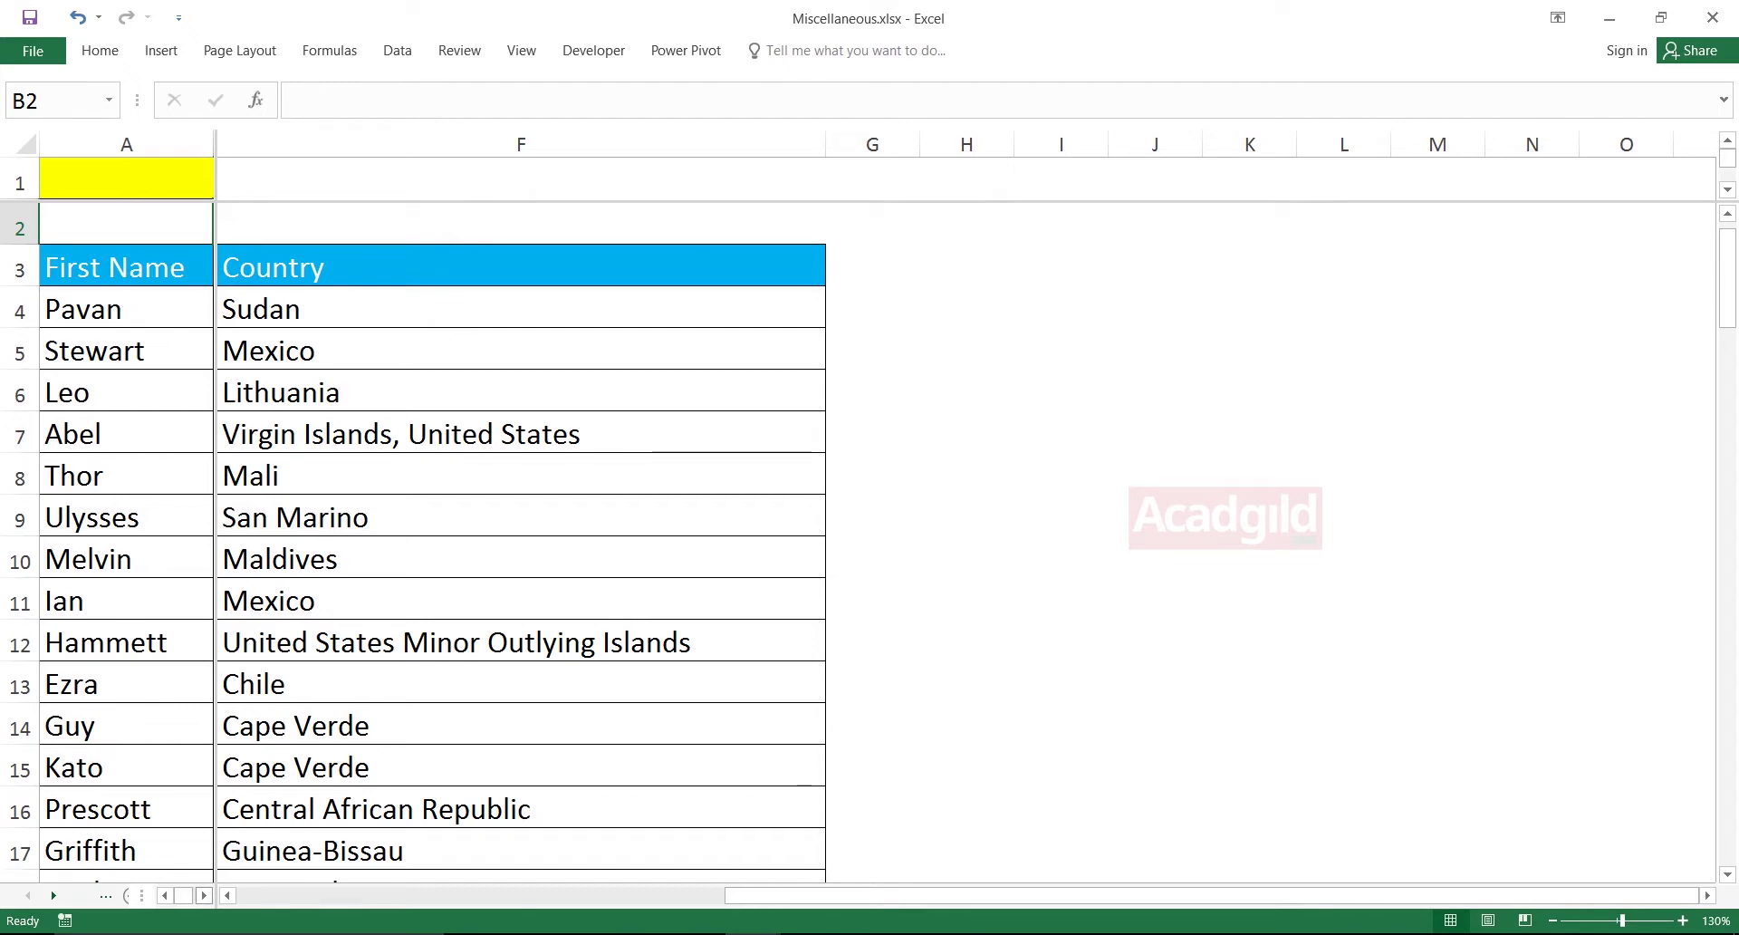
pyautogui.click(204, 895)
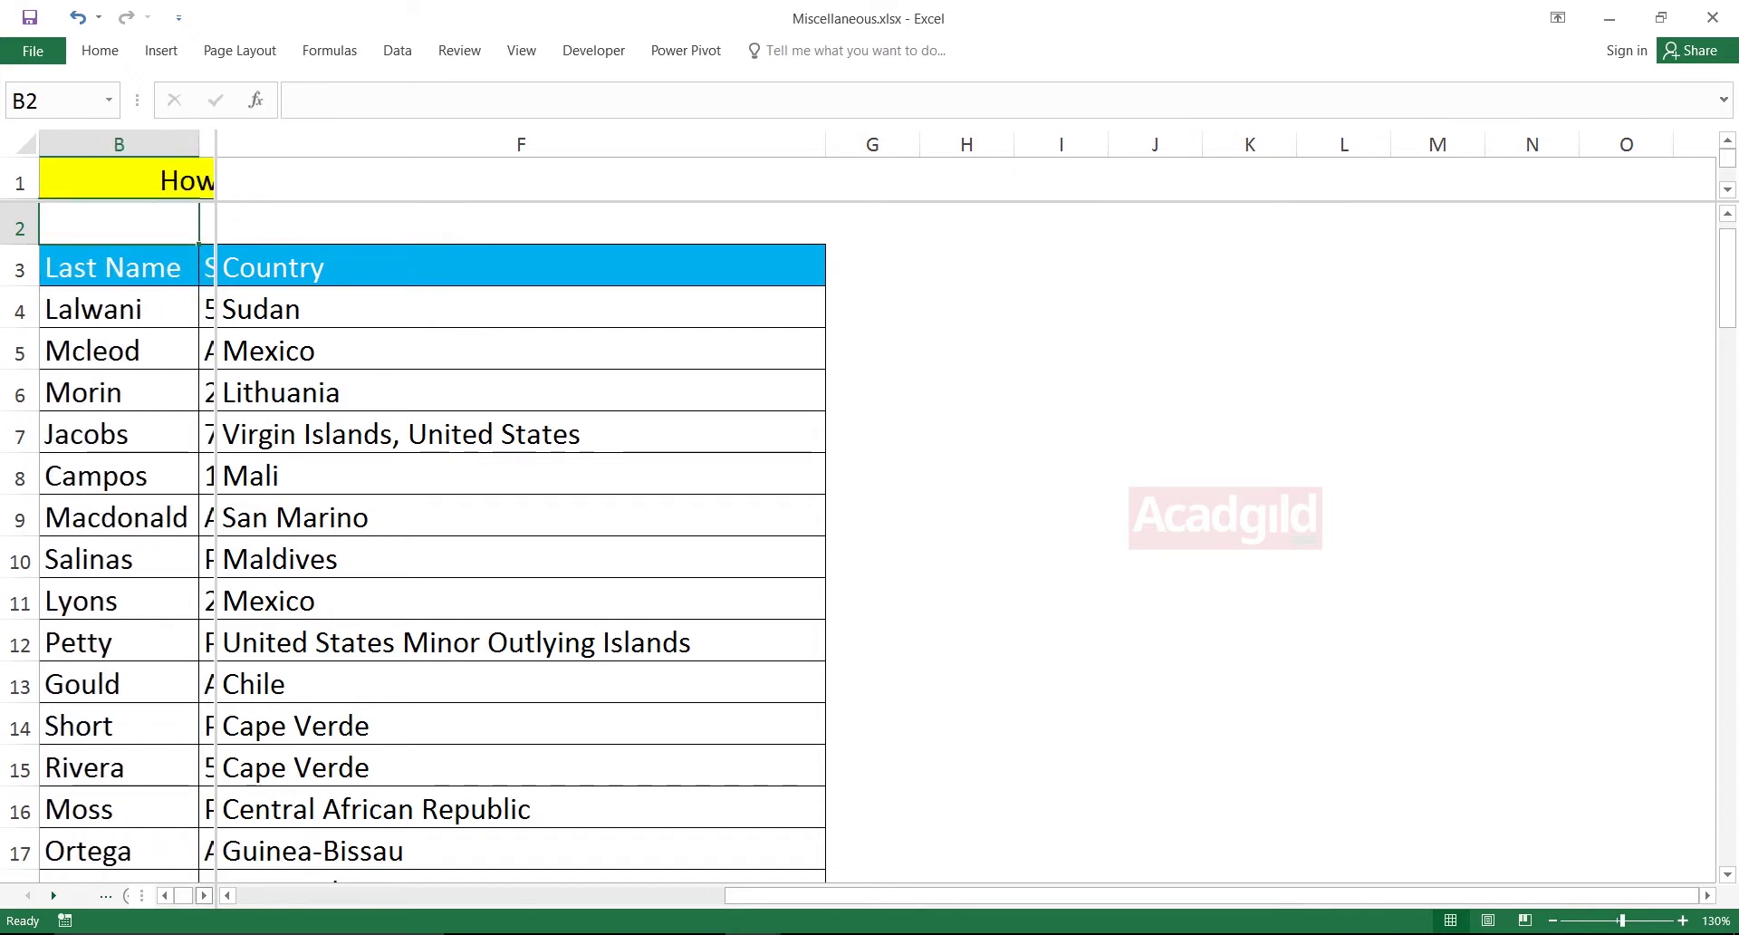
pyautogui.hscroll(3, 126, 516)
pyautogui.click(204, 895)
pyautogui.click(226, 895)
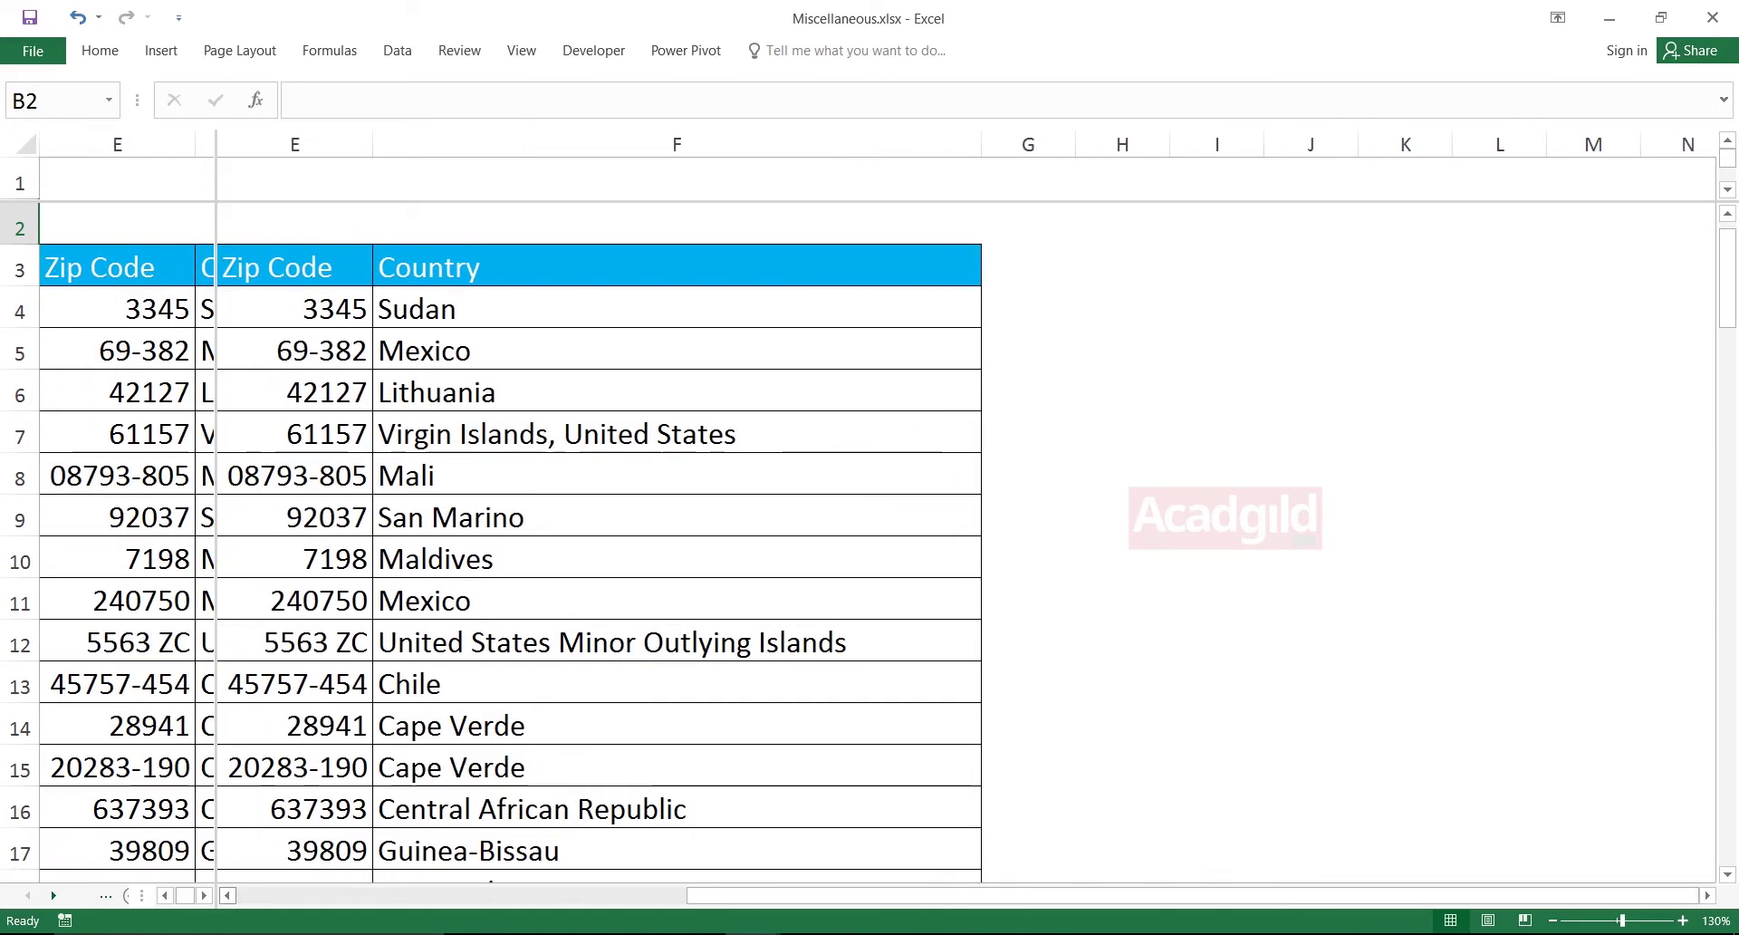
pyautogui.hscroll(-4, 968, 517)
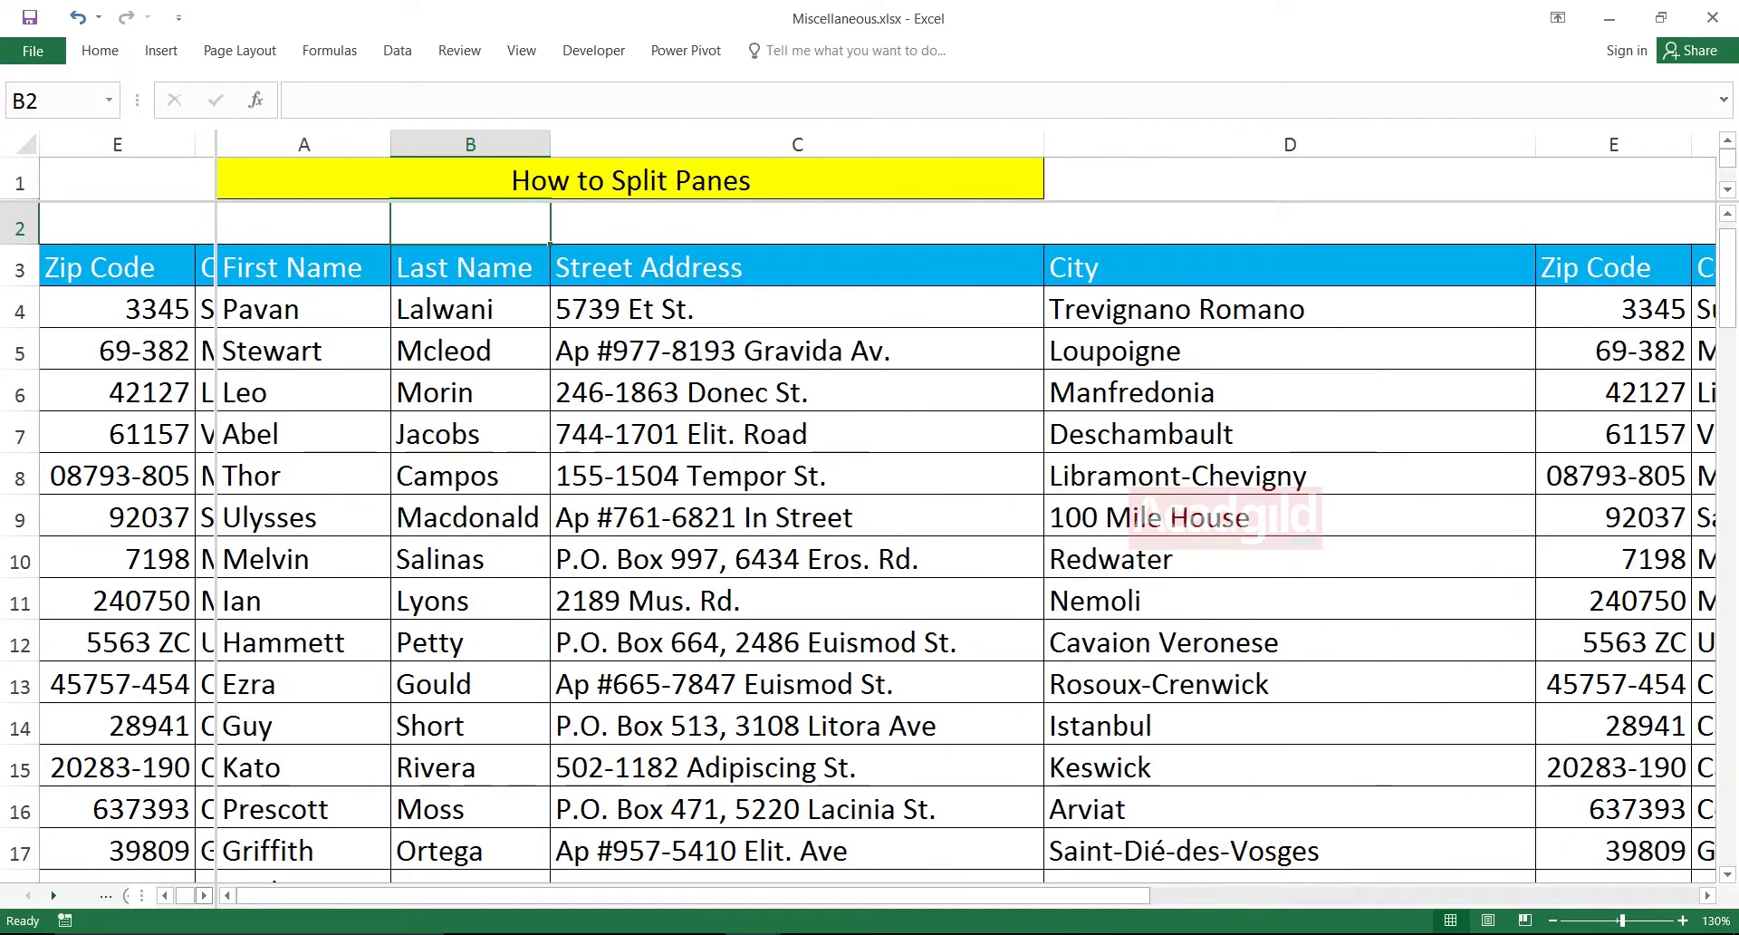
# Scroll the narrow pane across the columns and back to Street Address while the other pane shows the table from First Name.
pyautogui.click(203, 895)
pyautogui.click(204, 895)
pyautogui.click(204, 895)
pyautogui.click(204, 895)
pyautogui.click(203, 895)
pyautogui.click(164, 895)
pyautogui.click(164, 895)
pyautogui.click(164, 895)
pyautogui.click(164, 894)
pyautogui.click(164, 895)
pyautogui.click(164, 895)
pyautogui.click(164, 895)
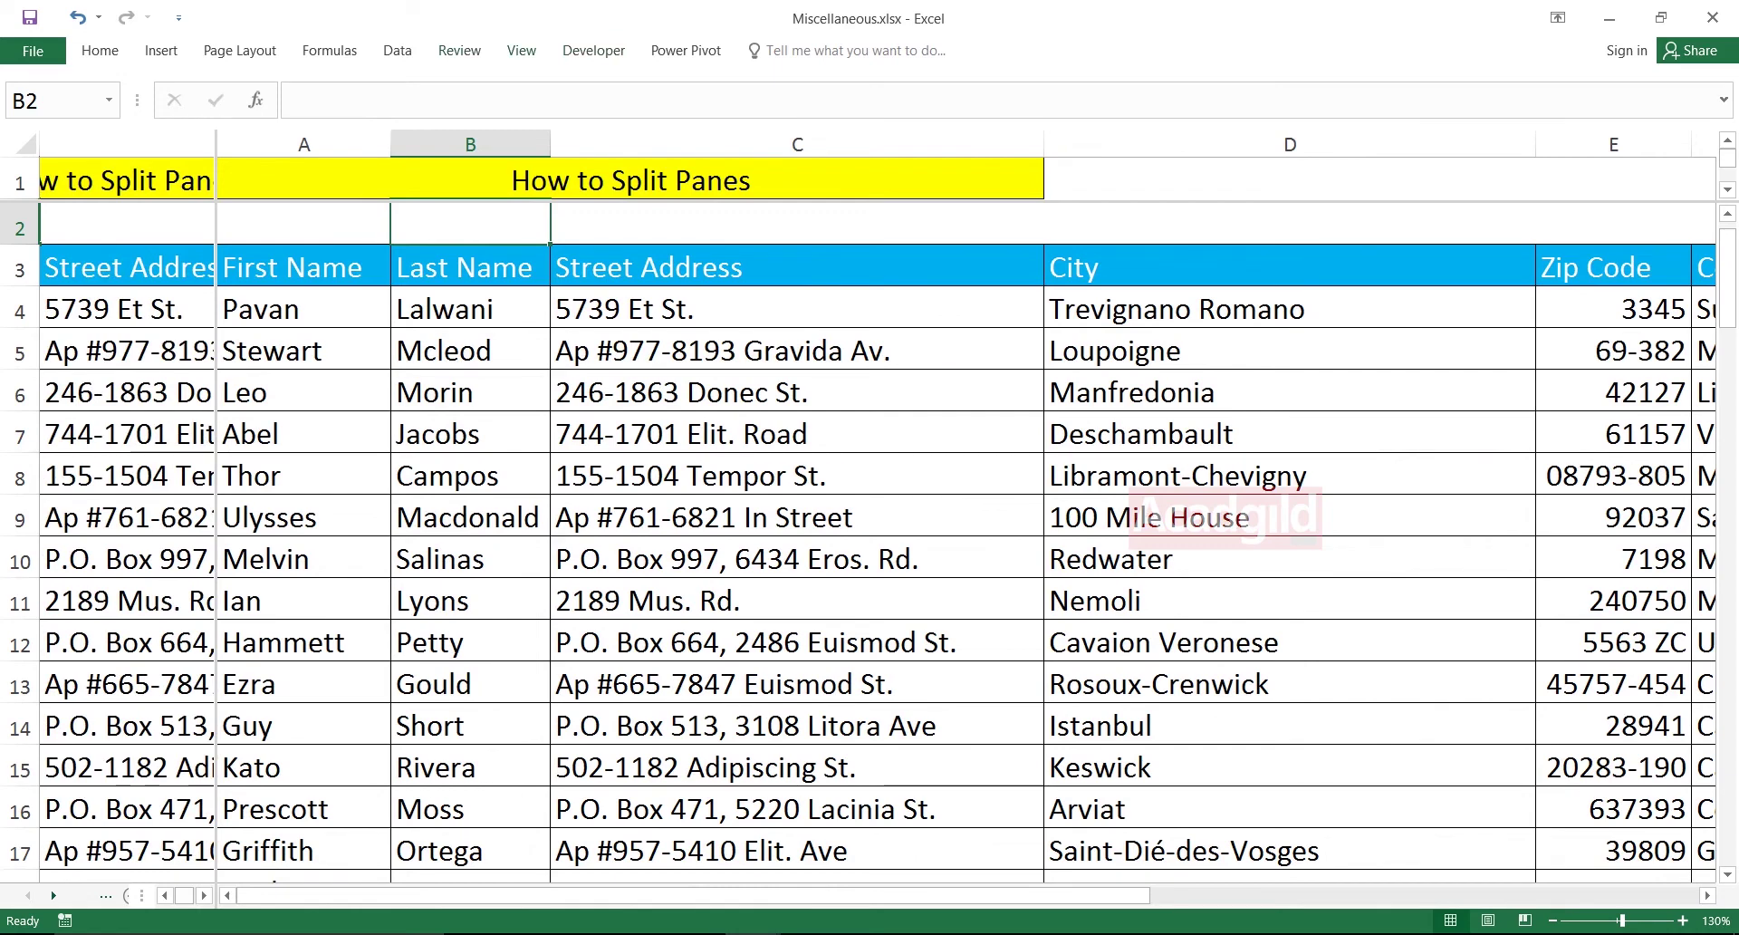
# Remove the window split and select cell D9.
pyautogui.click(521, 50)
pyautogui.click(759, 80)
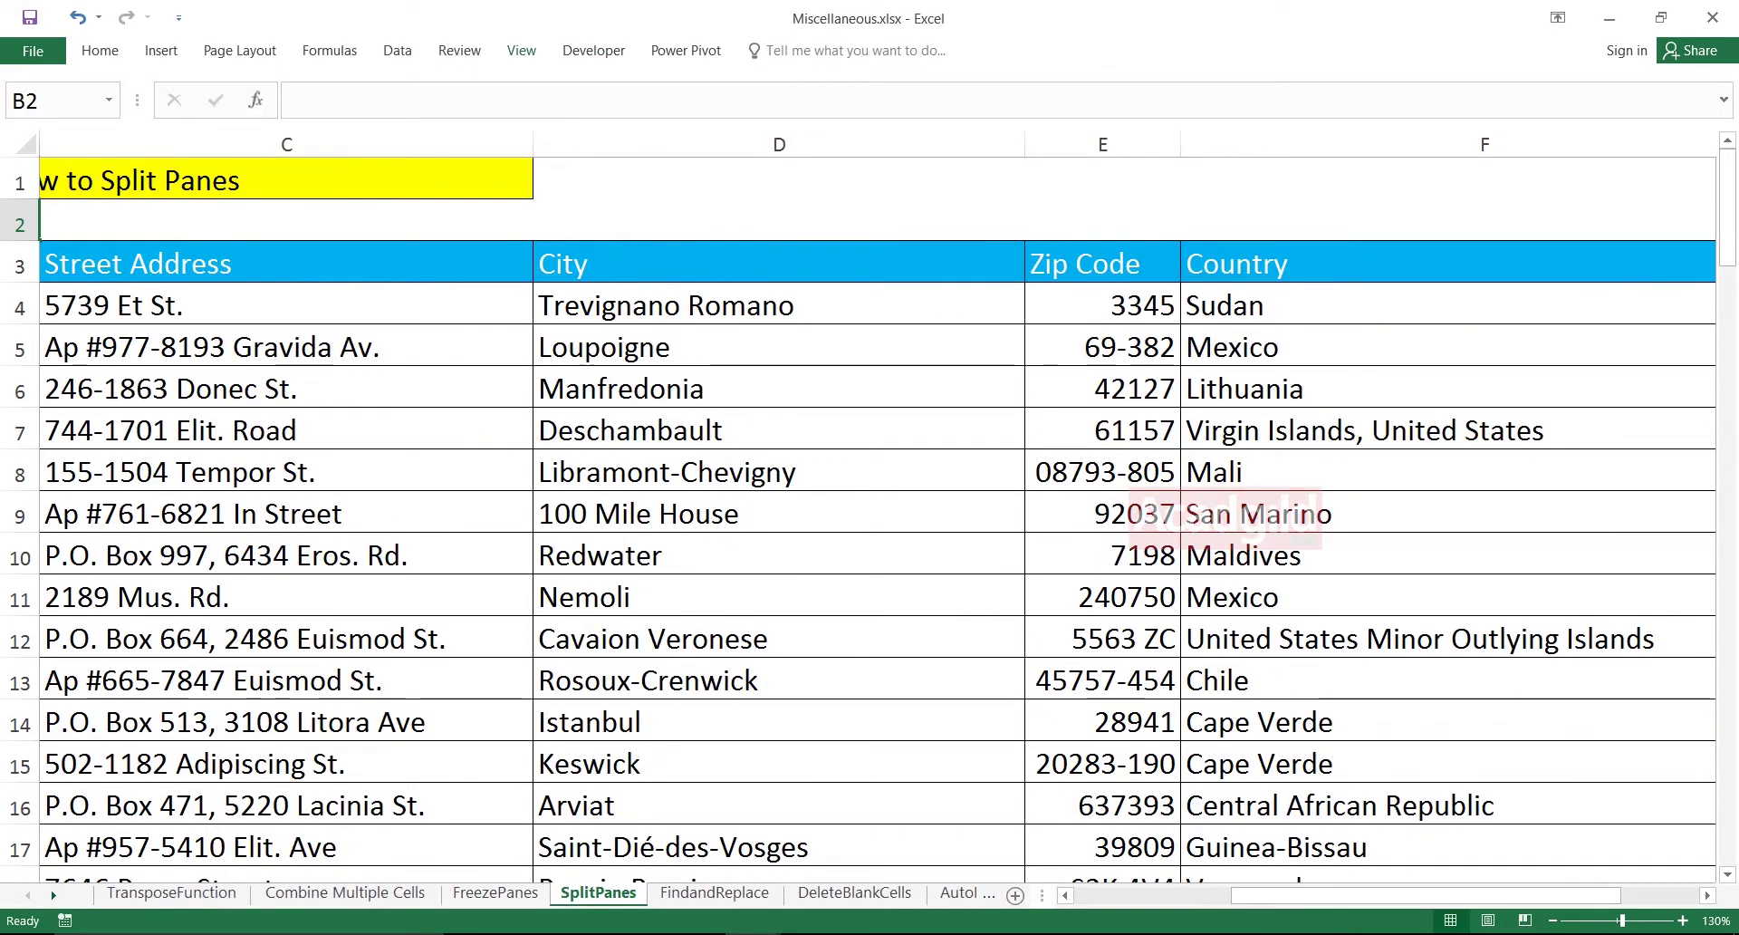
pyautogui.click(779, 514)
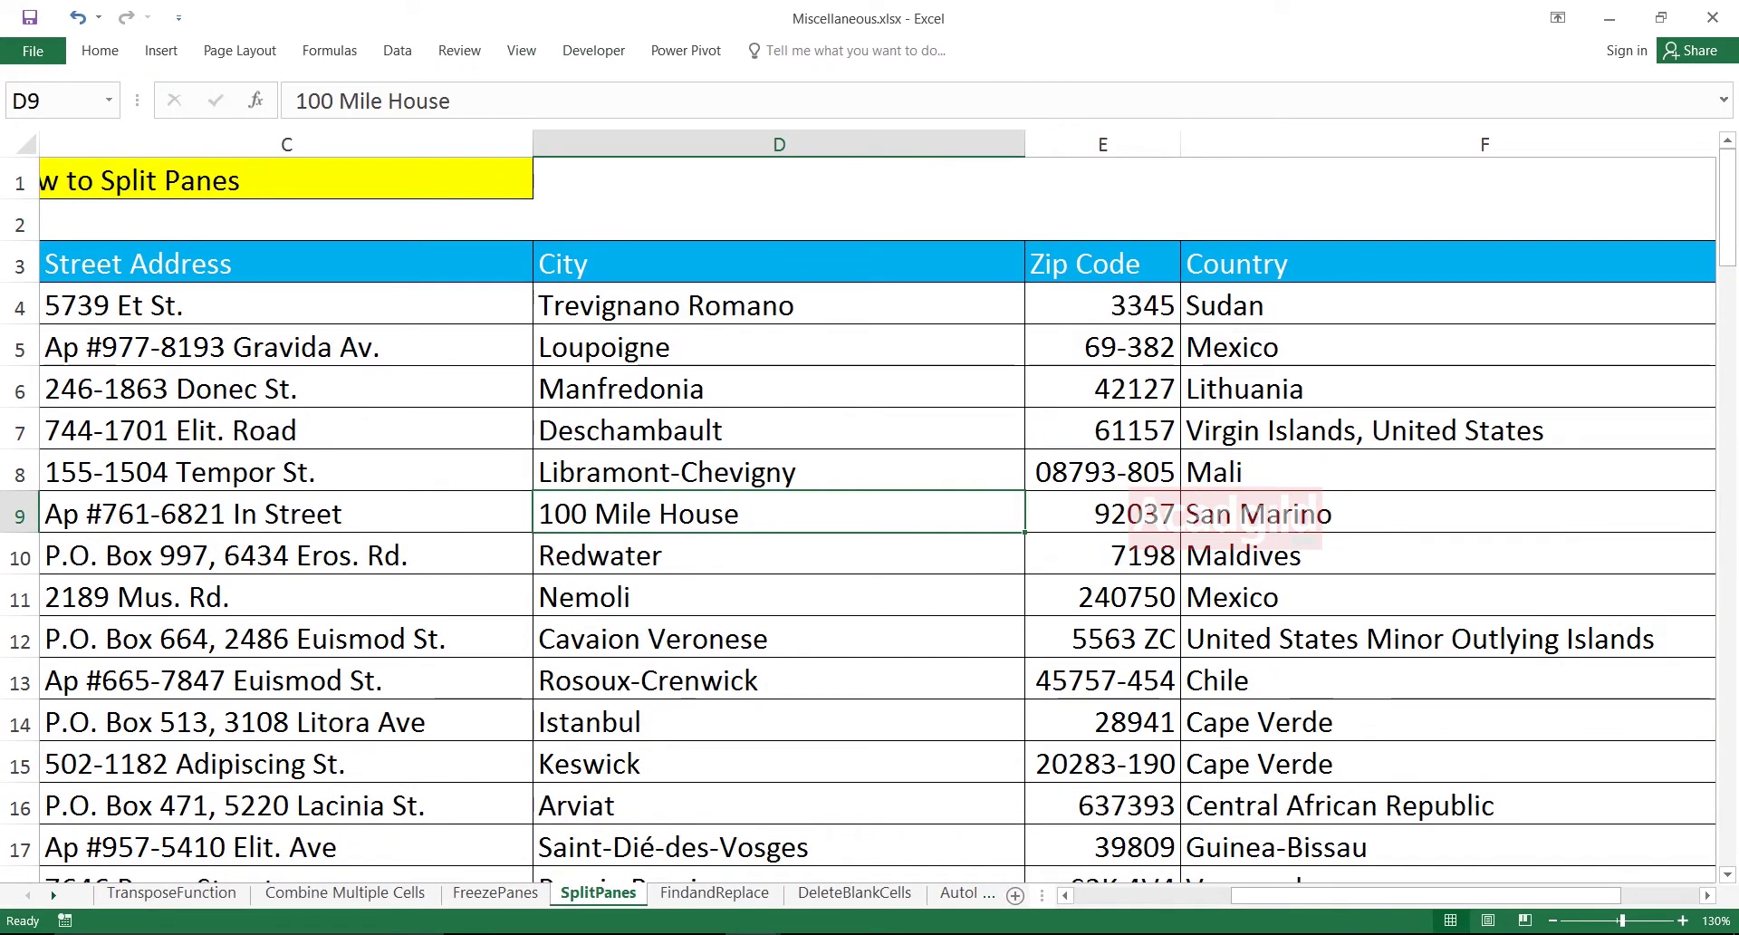
# Split the window into two side-by-side panes at cell F1, just before the Country column.
pyautogui.hotkey('ctrl', 'Up')
pyautogui.press('Up')
pyautogui.press('Right')
pyautogui.press('Right')
pyautogui.press('Down')
pyautogui.press('Down')
pyautogui.press('Up')
pyautogui.press('Up')
pyautogui.press('Left')
pyautogui.press('Right')
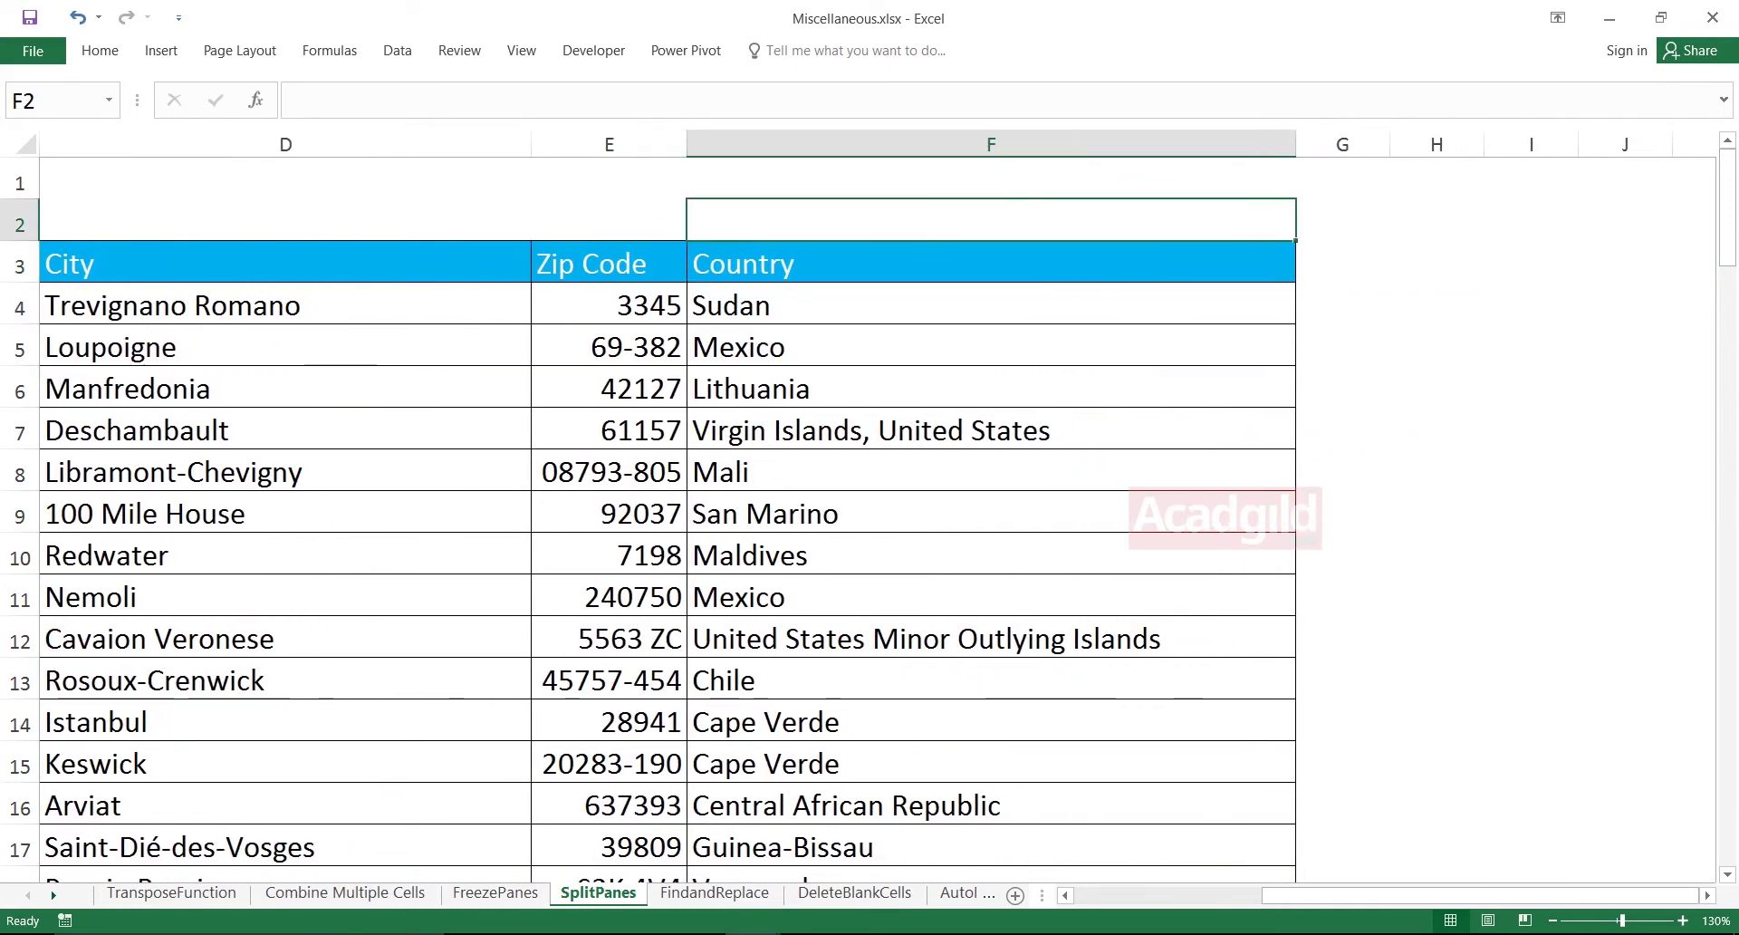
pyautogui.press('Up')
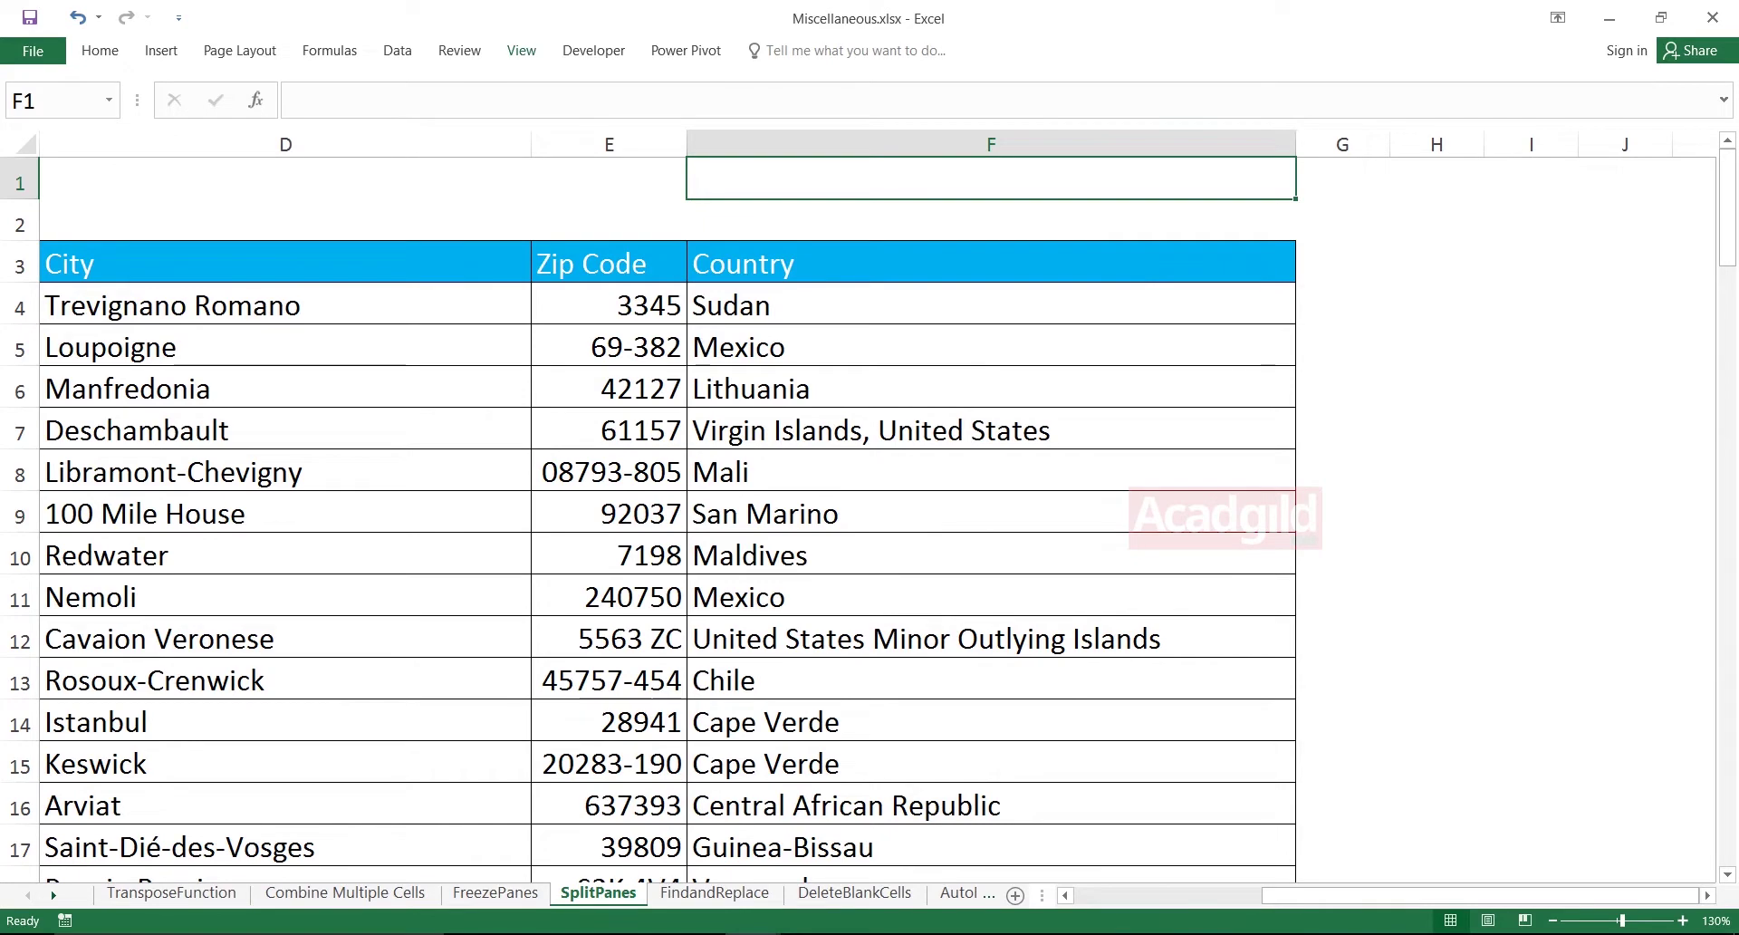
pyautogui.click(521, 50)
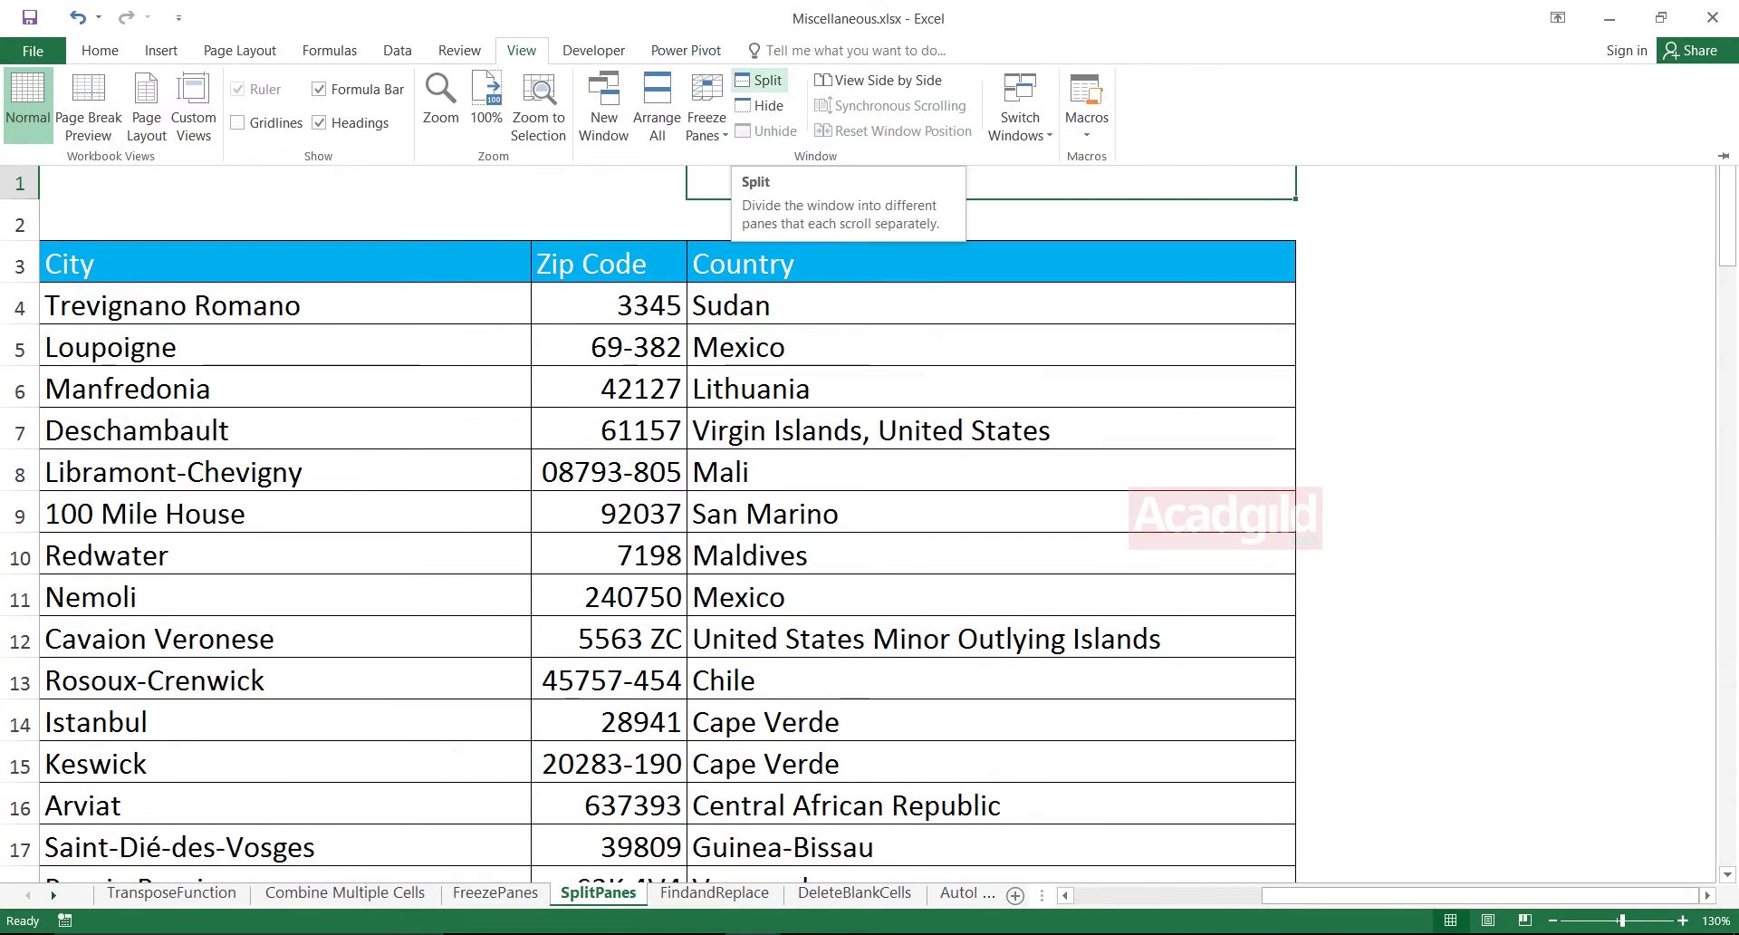
pyautogui.click(759, 79)
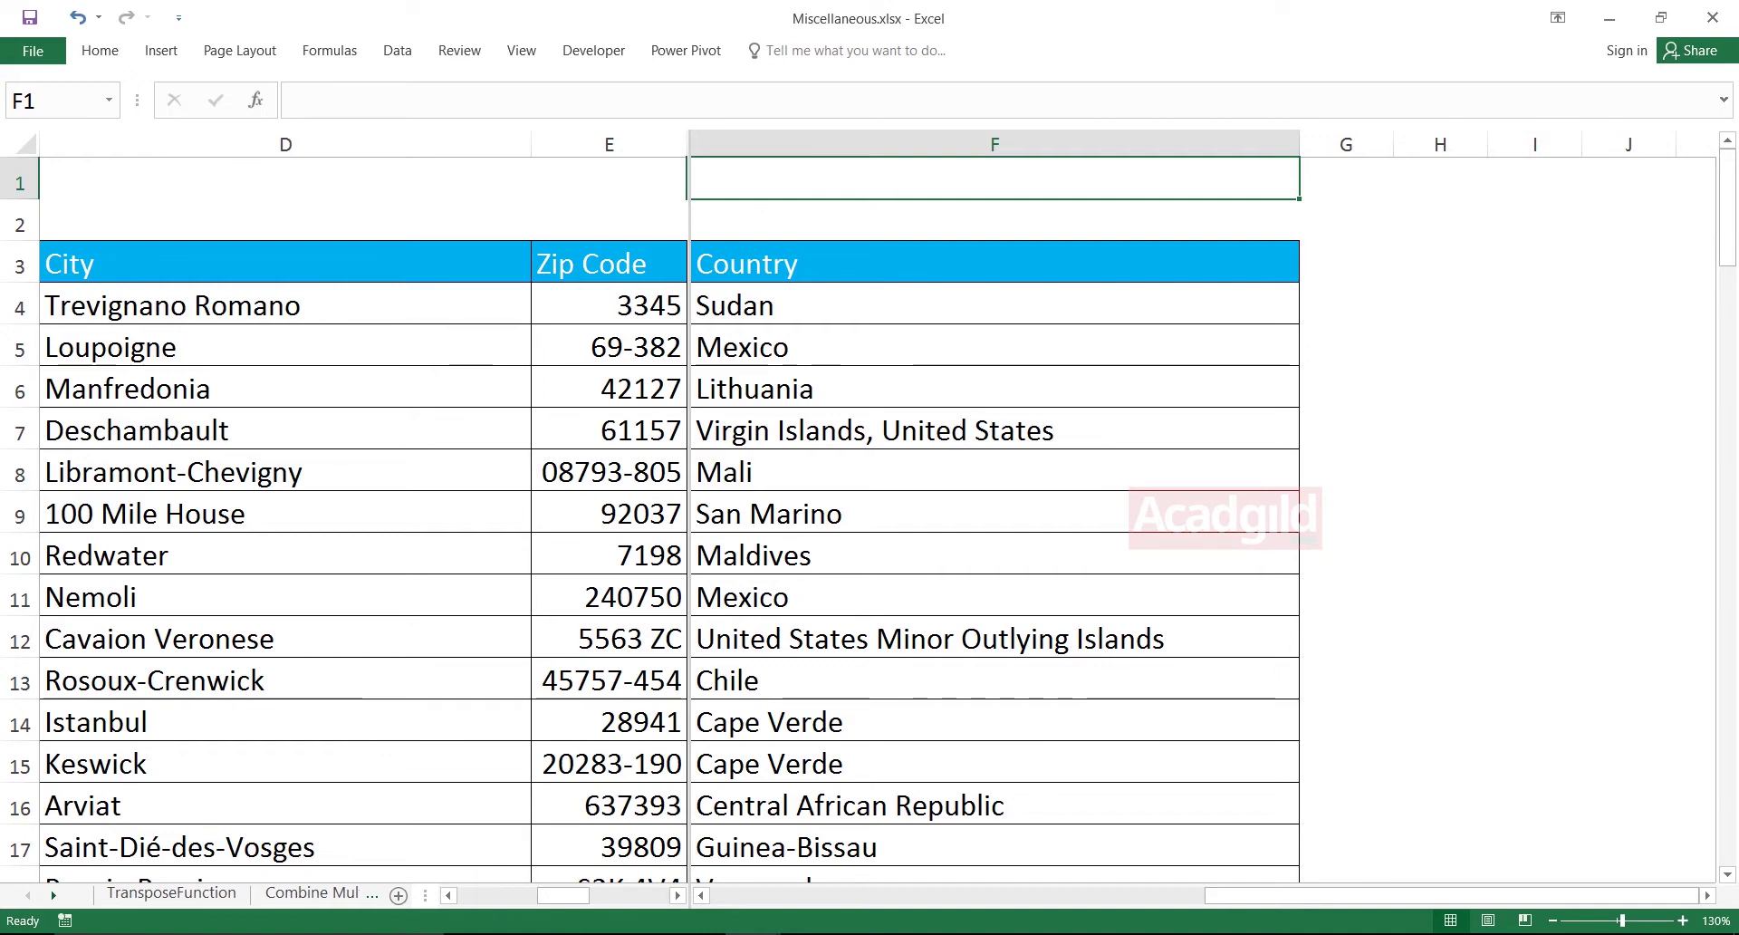
# Scroll one pane back to First Name and the other past Country and back to City, to examine their independent scrolling.
pyautogui.click(993, 219)
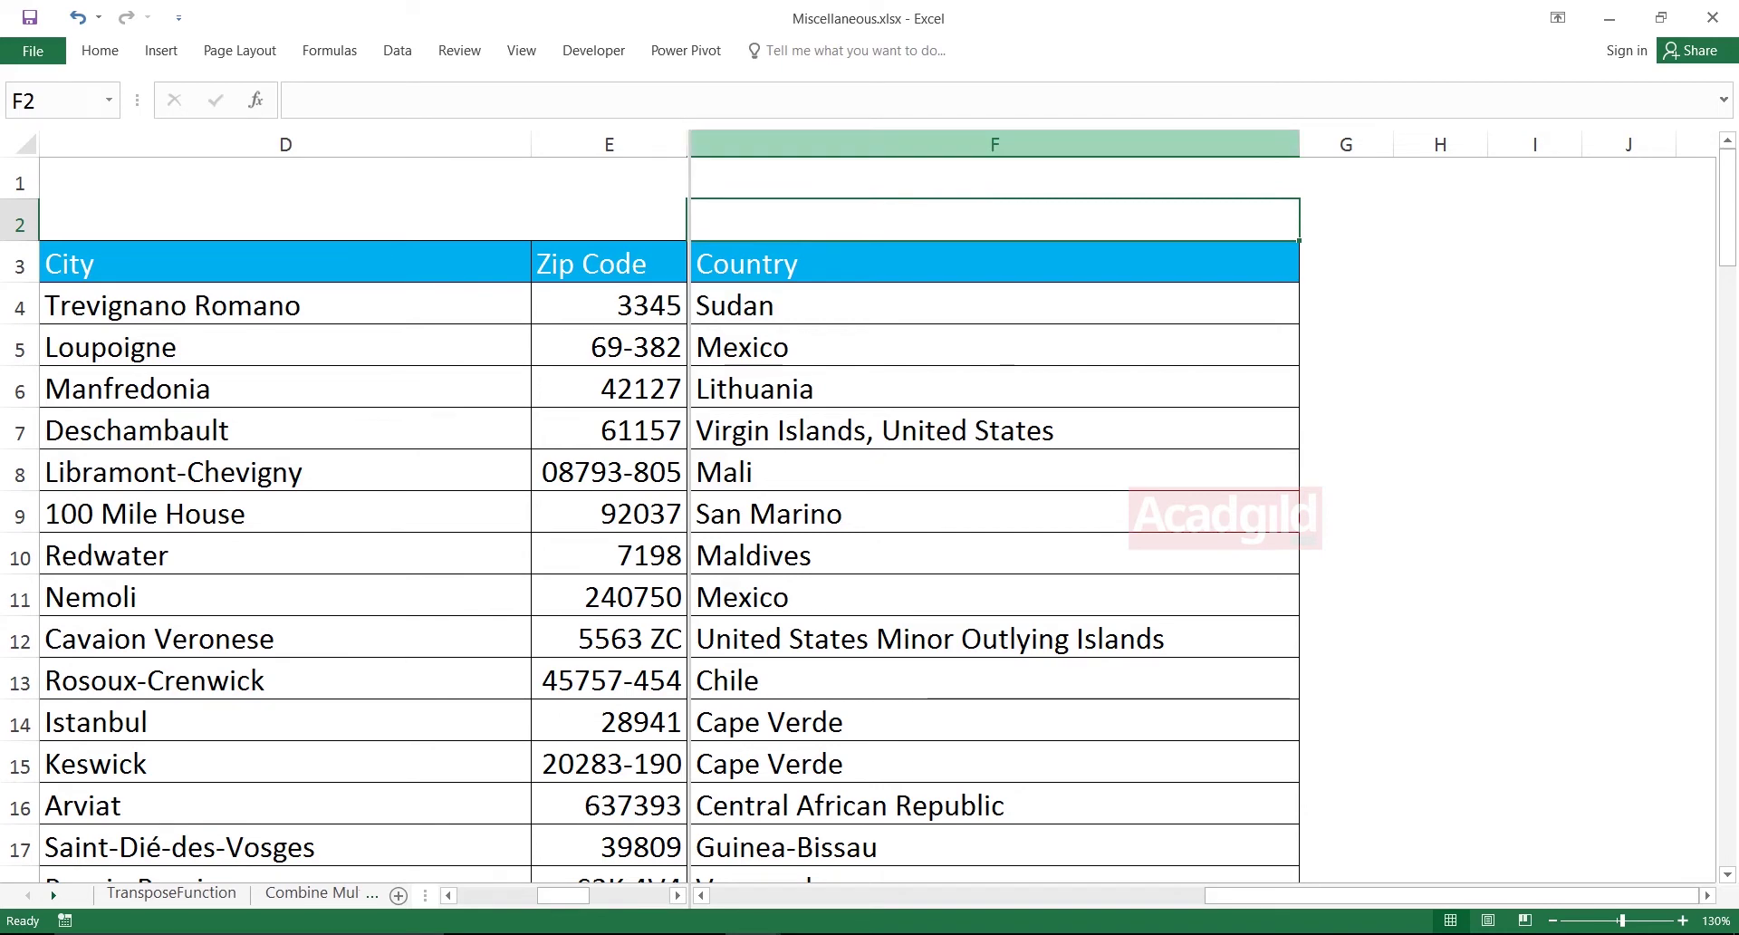
pyautogui.click(993, 178)
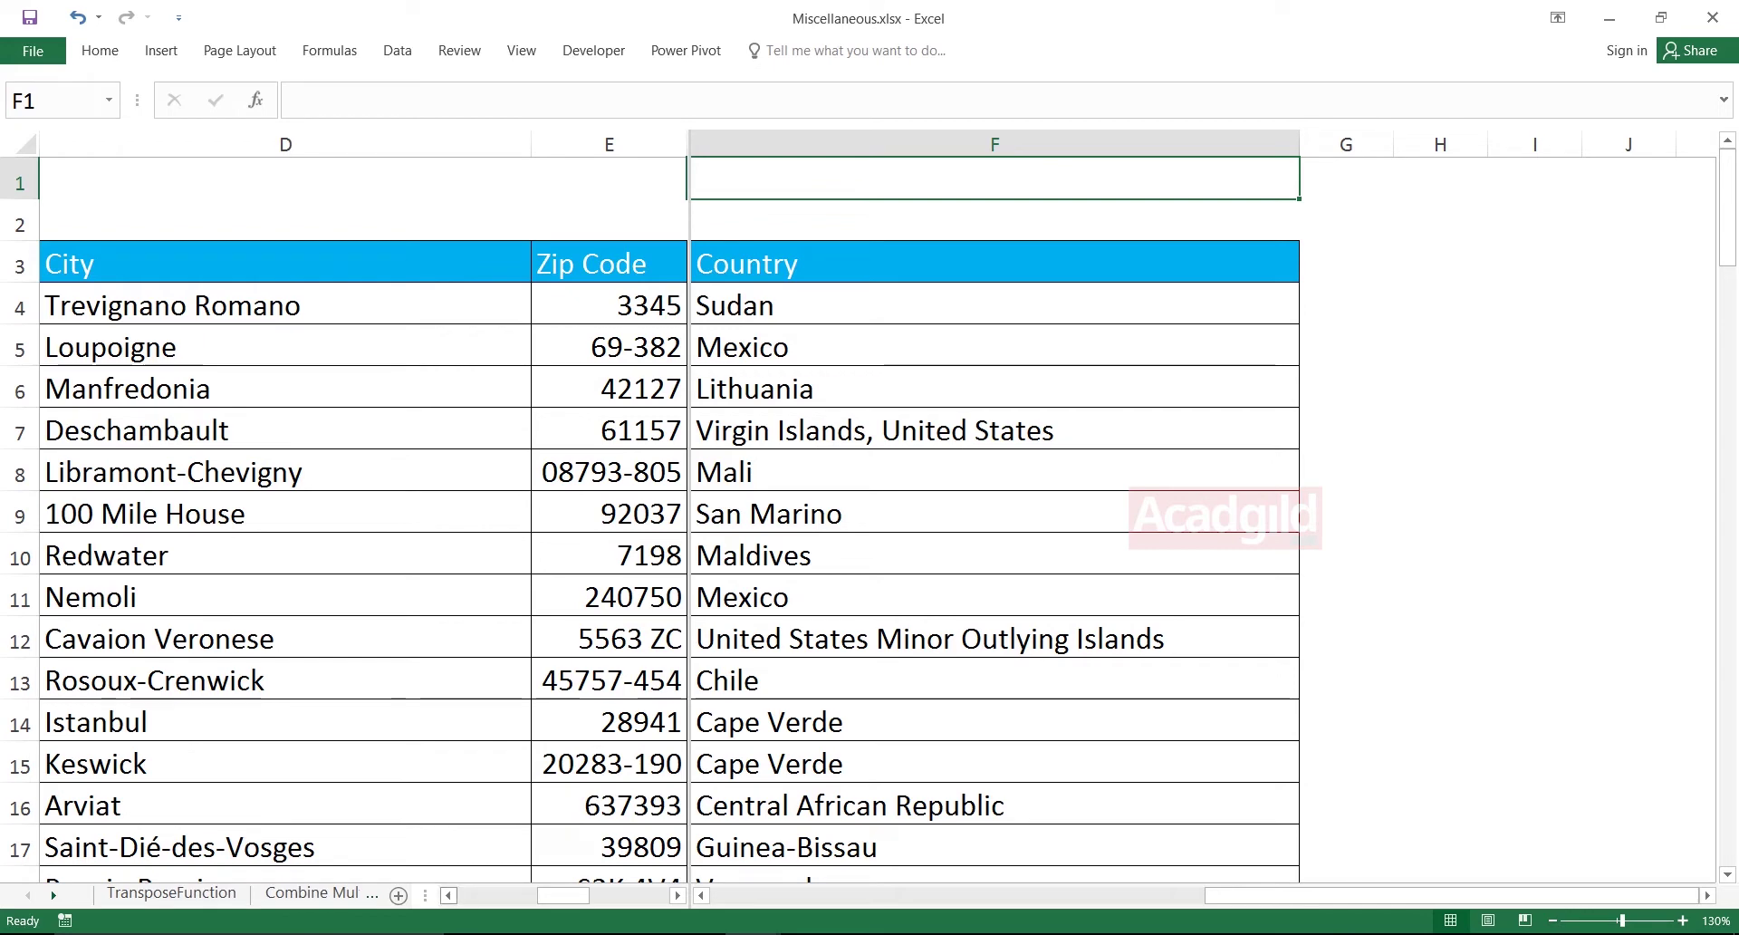
pyautogui.hscroll(-3, 362, 516)
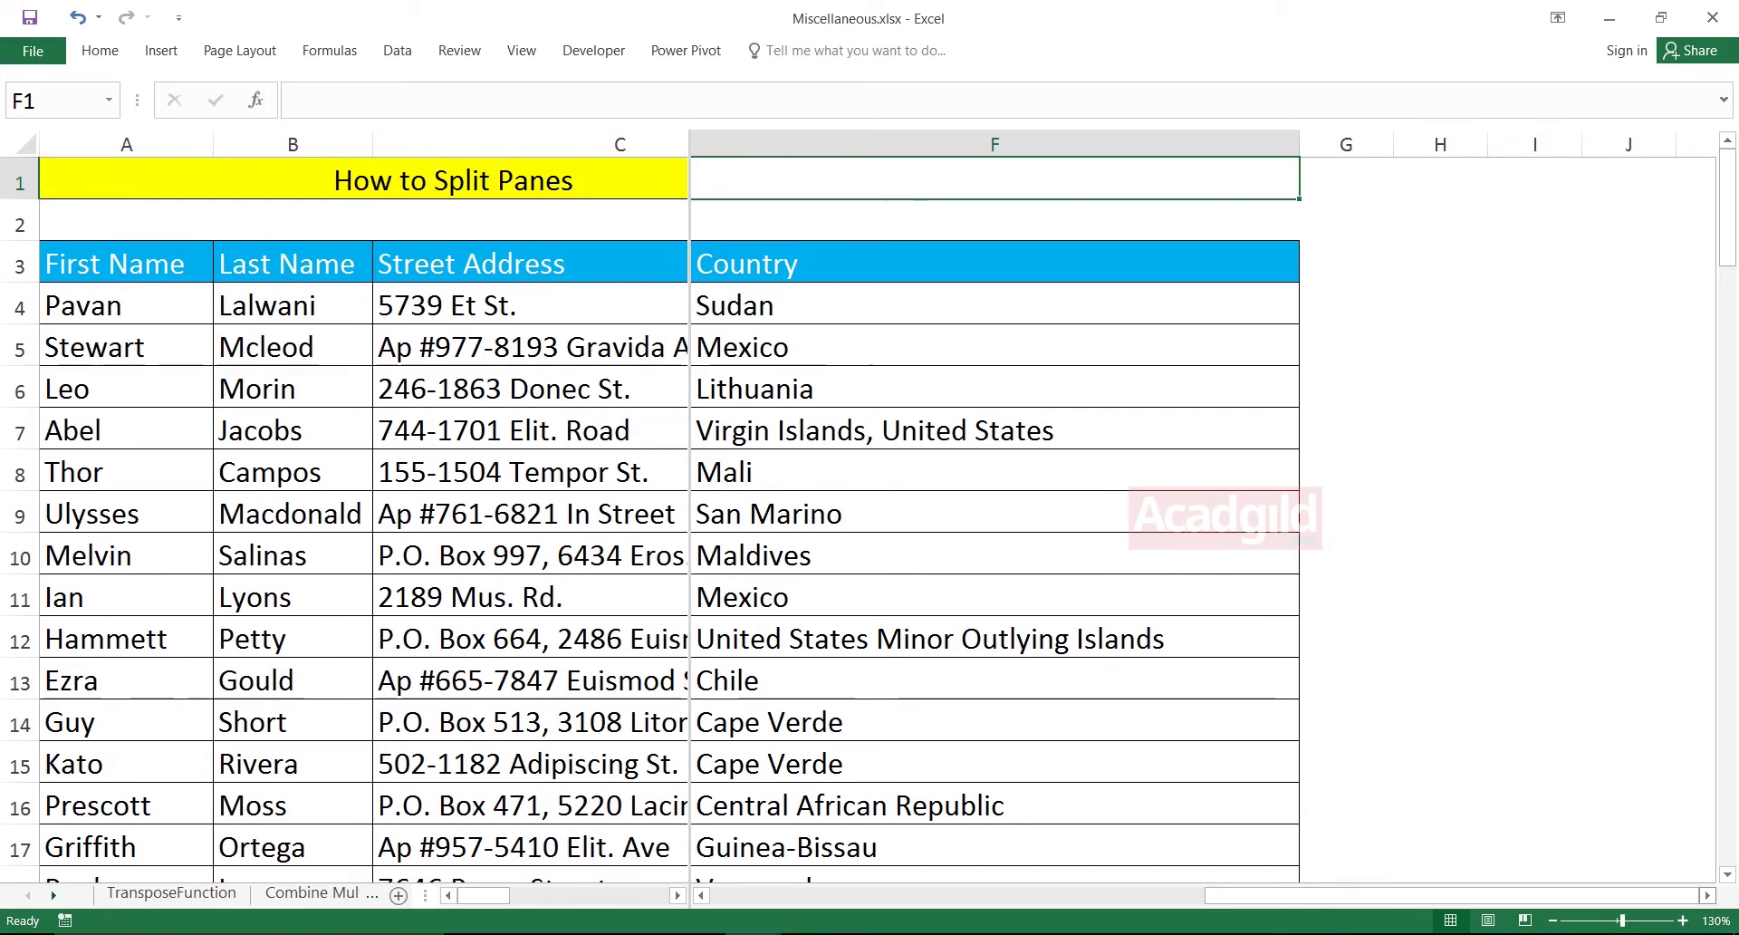
pyautogui.click(1706, 895)
pyautogui.click(1707, 895)
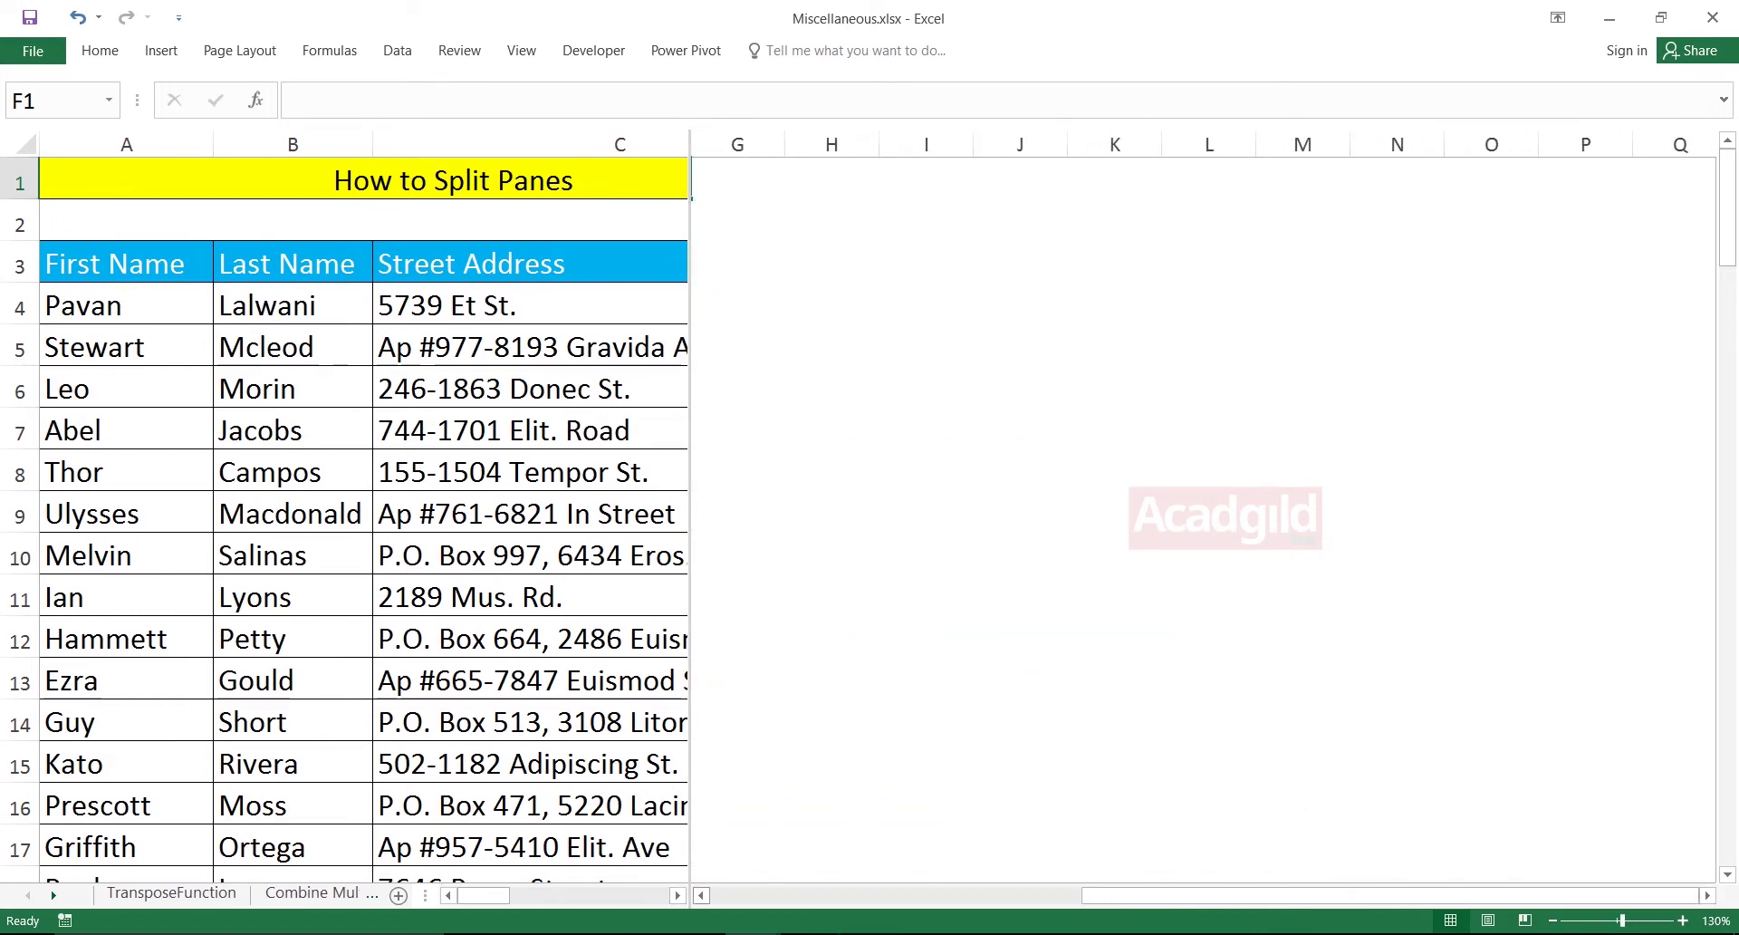
pyautogui.click(701, 895)
pyautogui.click(701, 895)
pyautogui.click(701, 895)
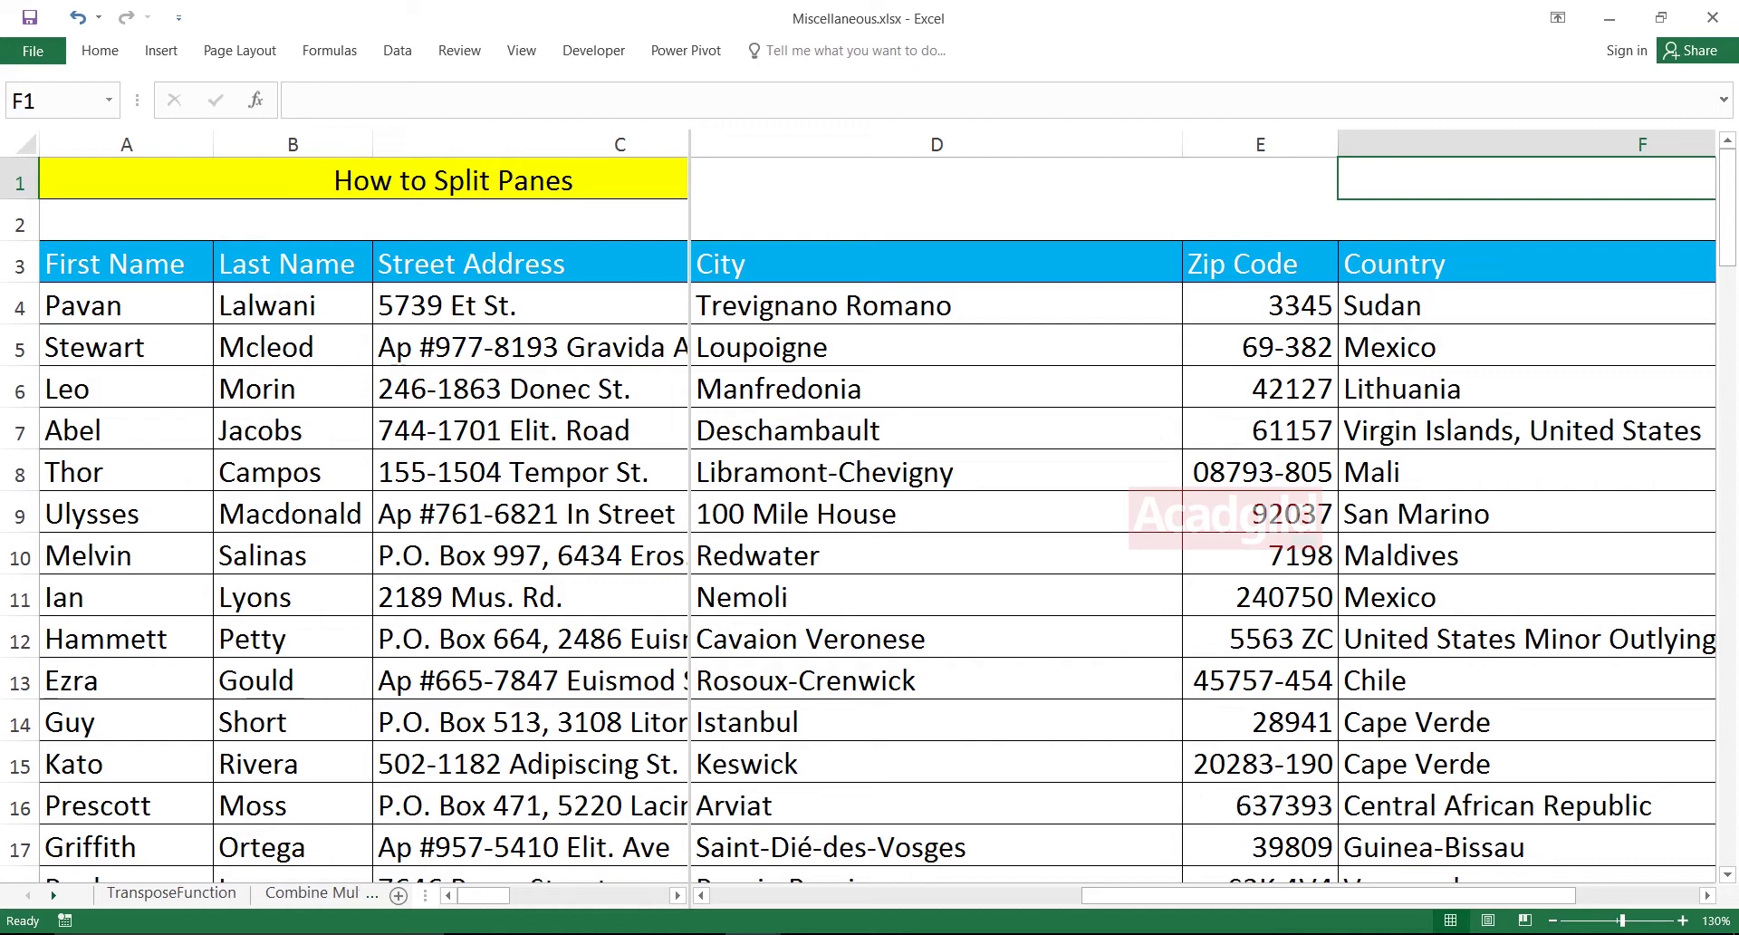
# Highlight the First Name and Last Name columns in turn, finishing on cell D2 in the other pane.
pyautogui.click(126, 144)
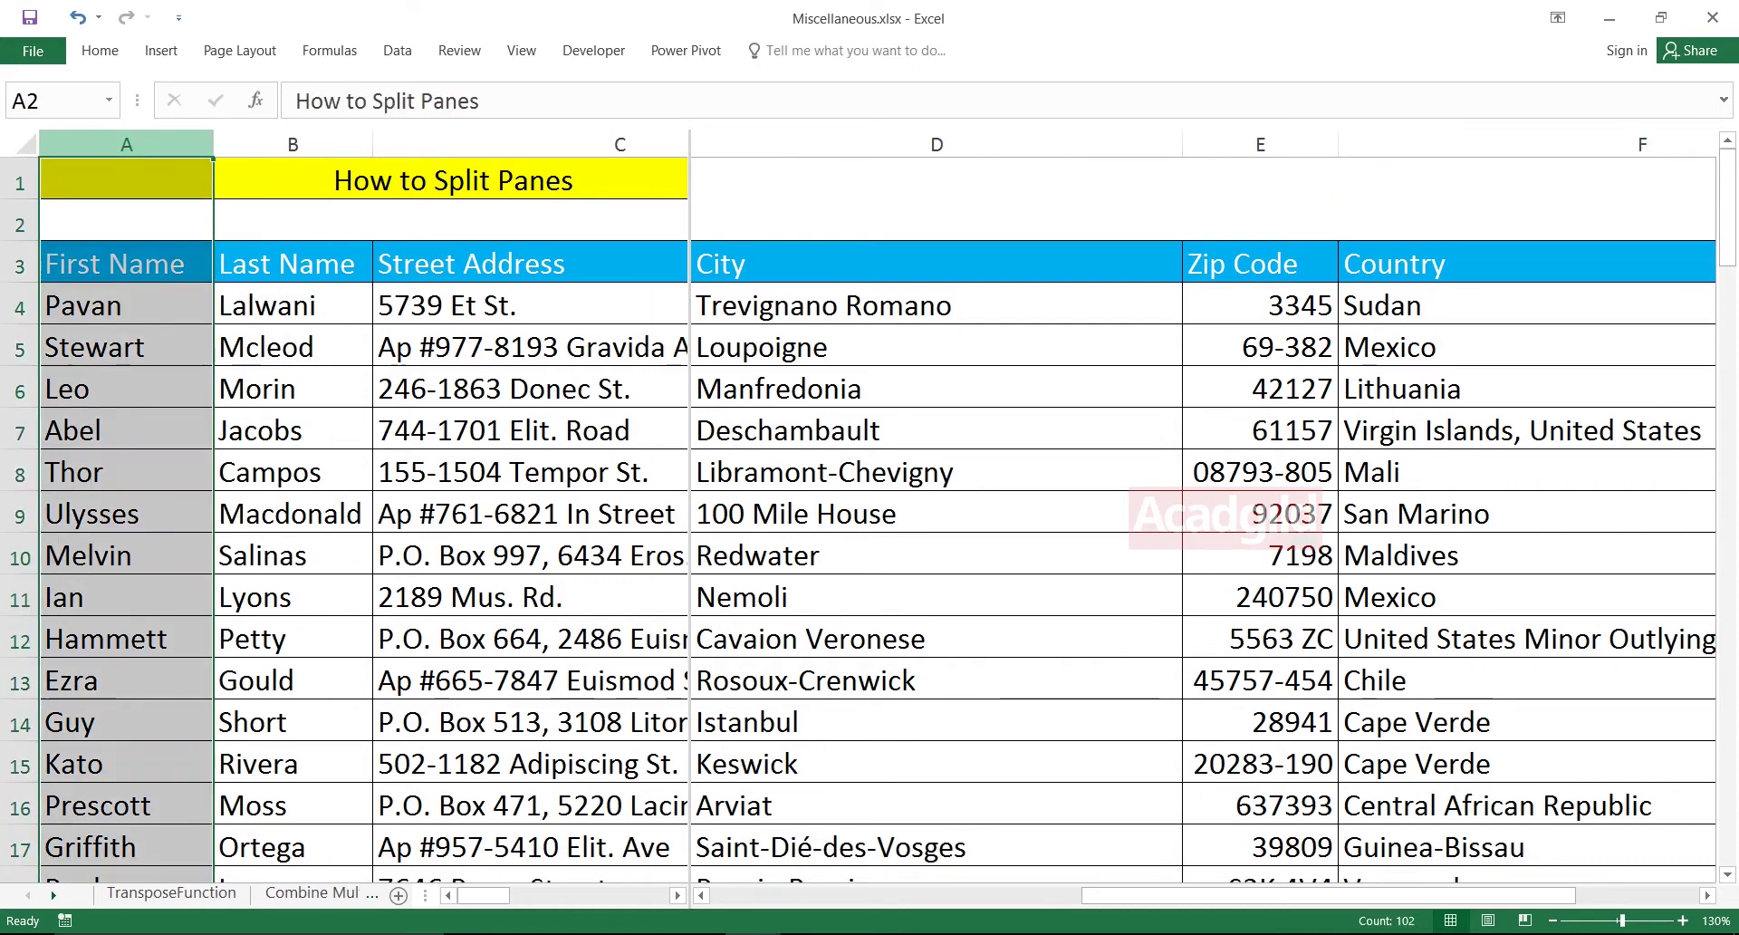
pyautogui.click(293, 144)
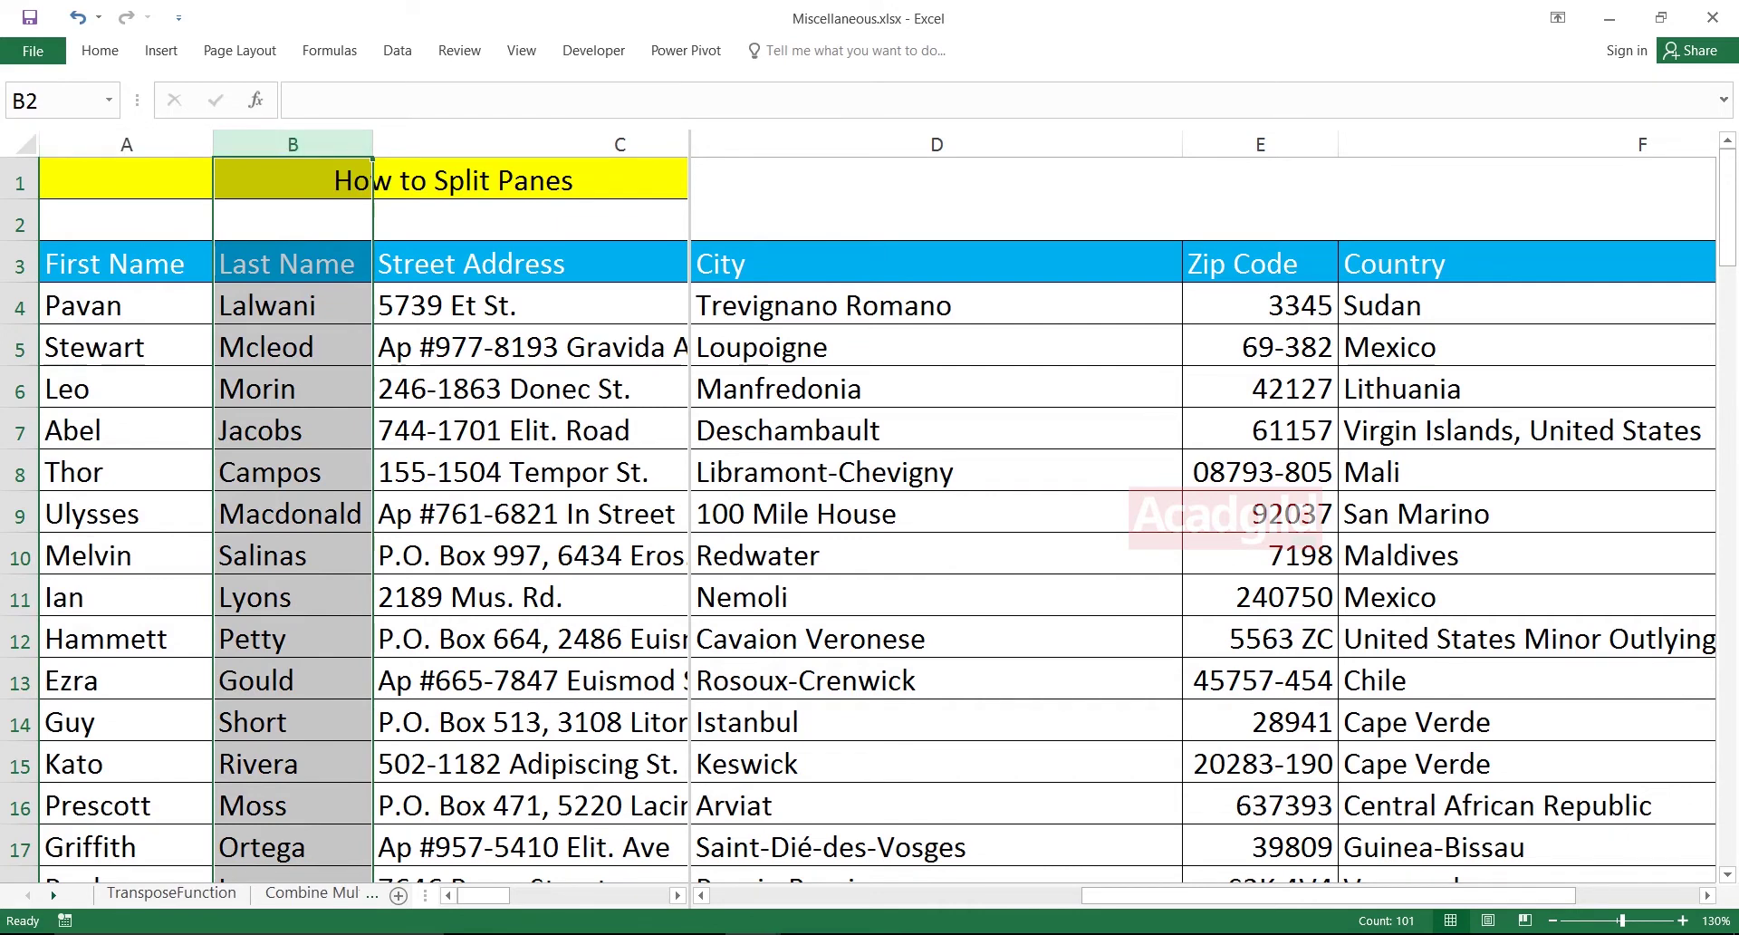
pyautogui.click(935, 220)
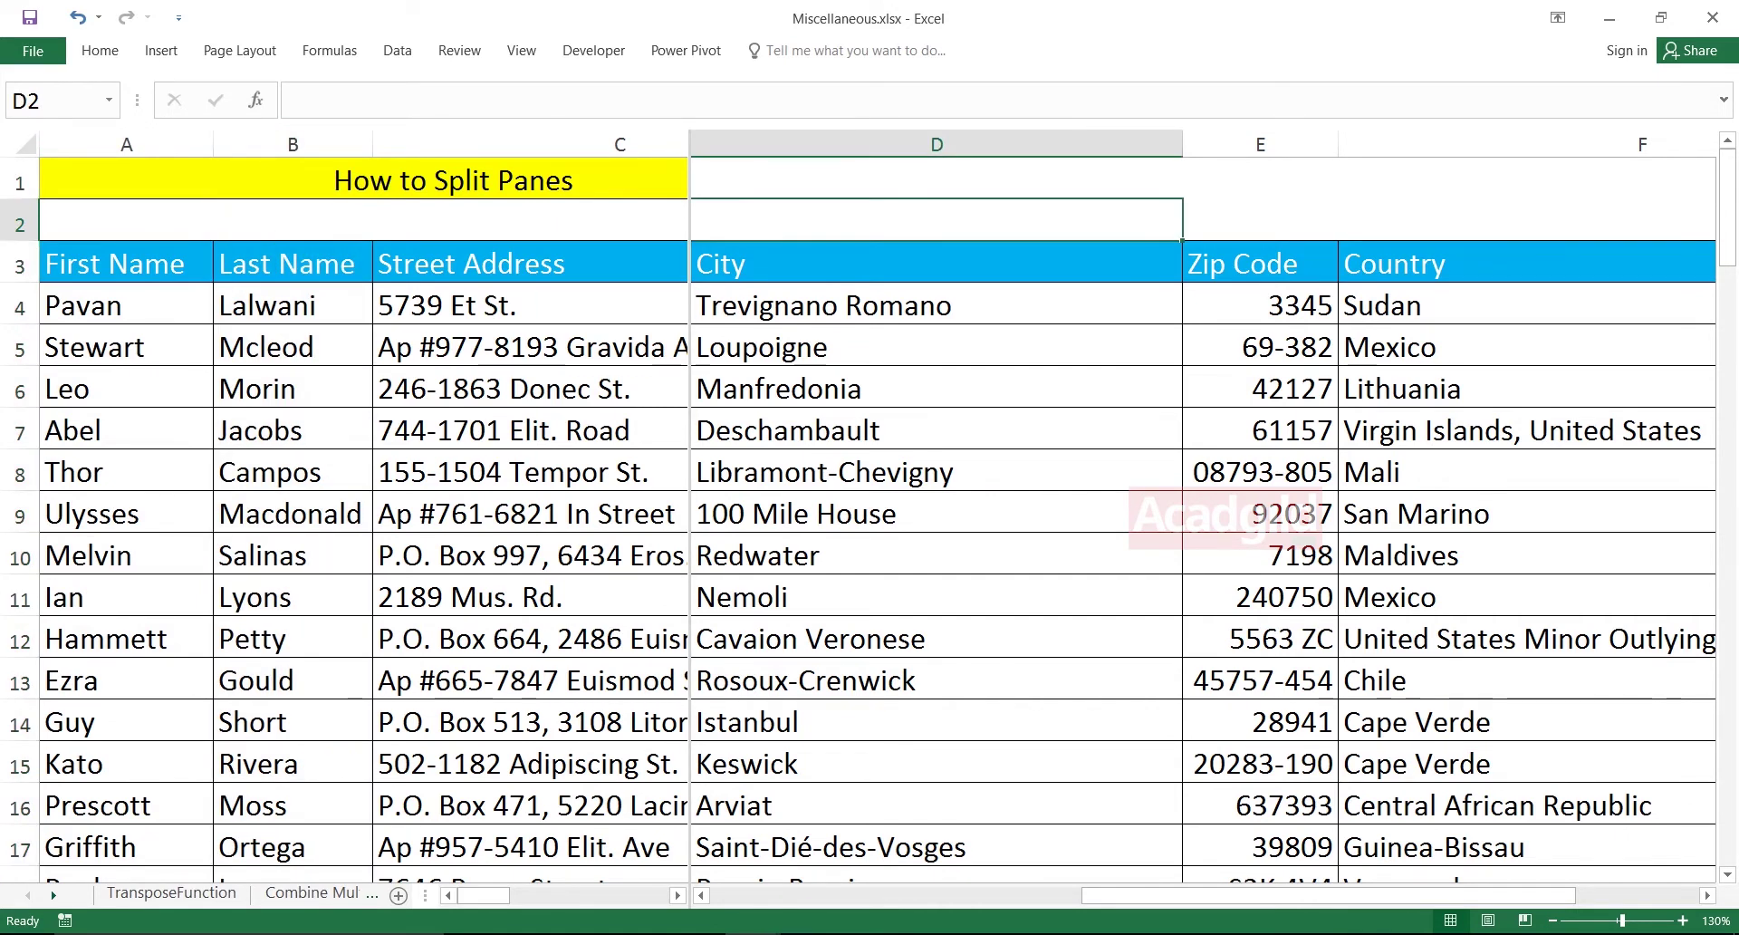
# Move the vertical split bar to the edge of column A, and back out to the edge of the Street Address column.
pyautogui.moveTo(689, 507); pyautogui.dragTo(218, 544)
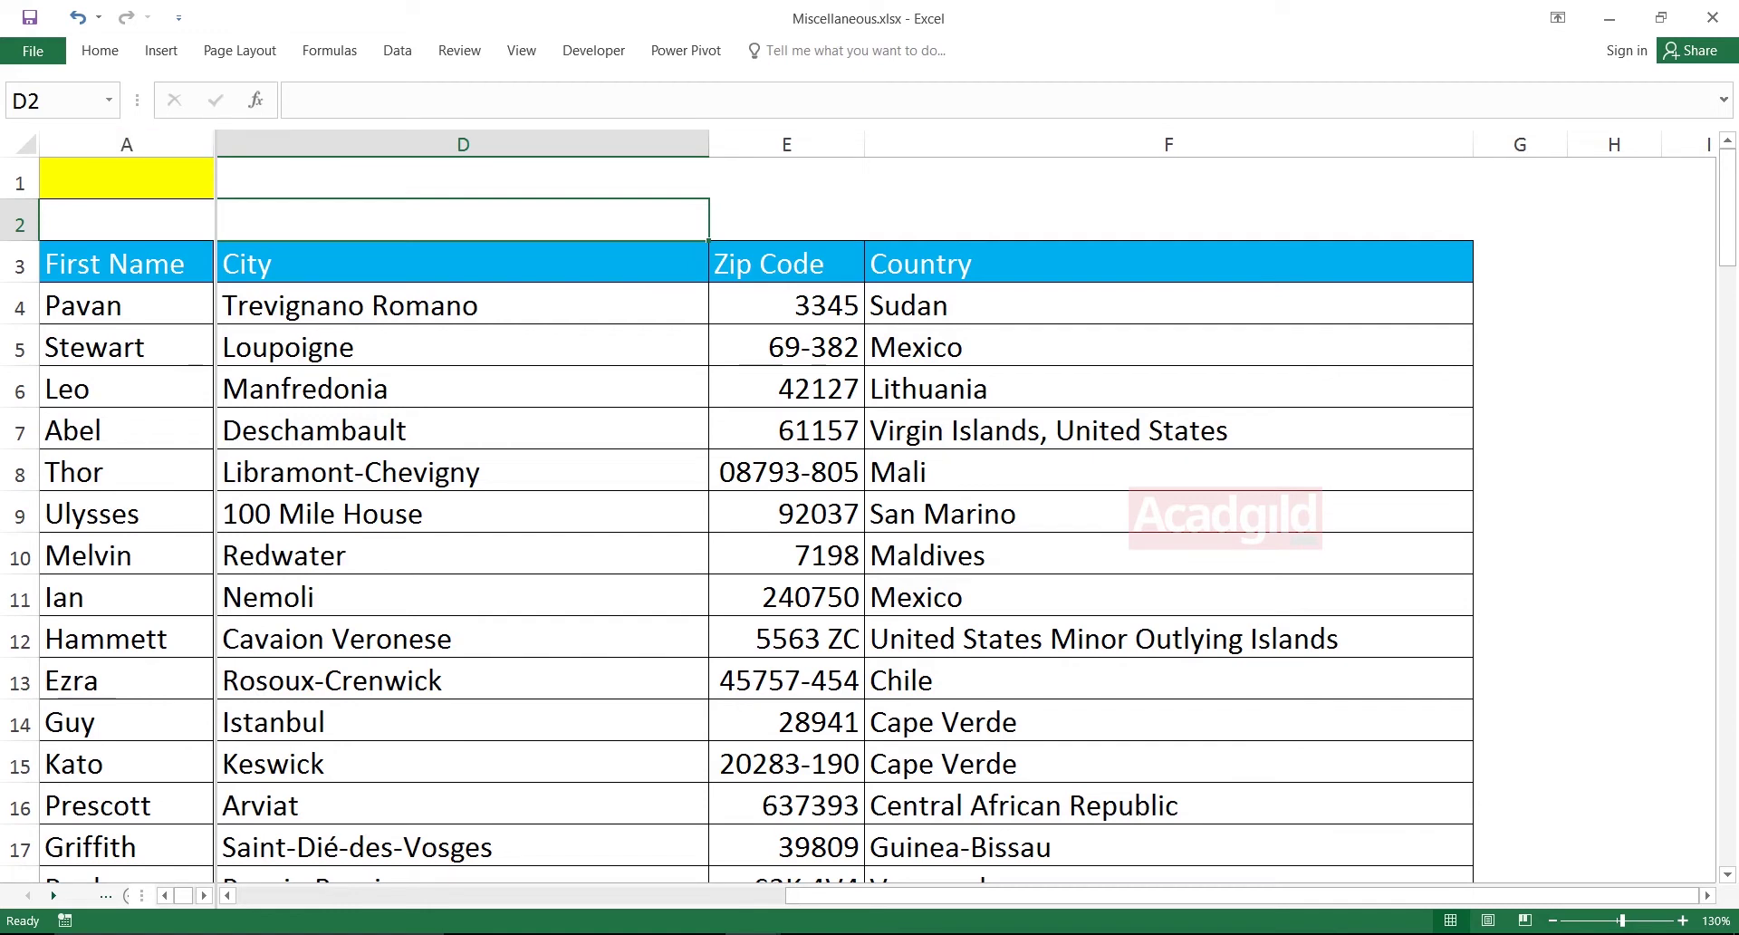
pyautogui.moveTo(215, 544); pyautogui.dragTo(806, 544)
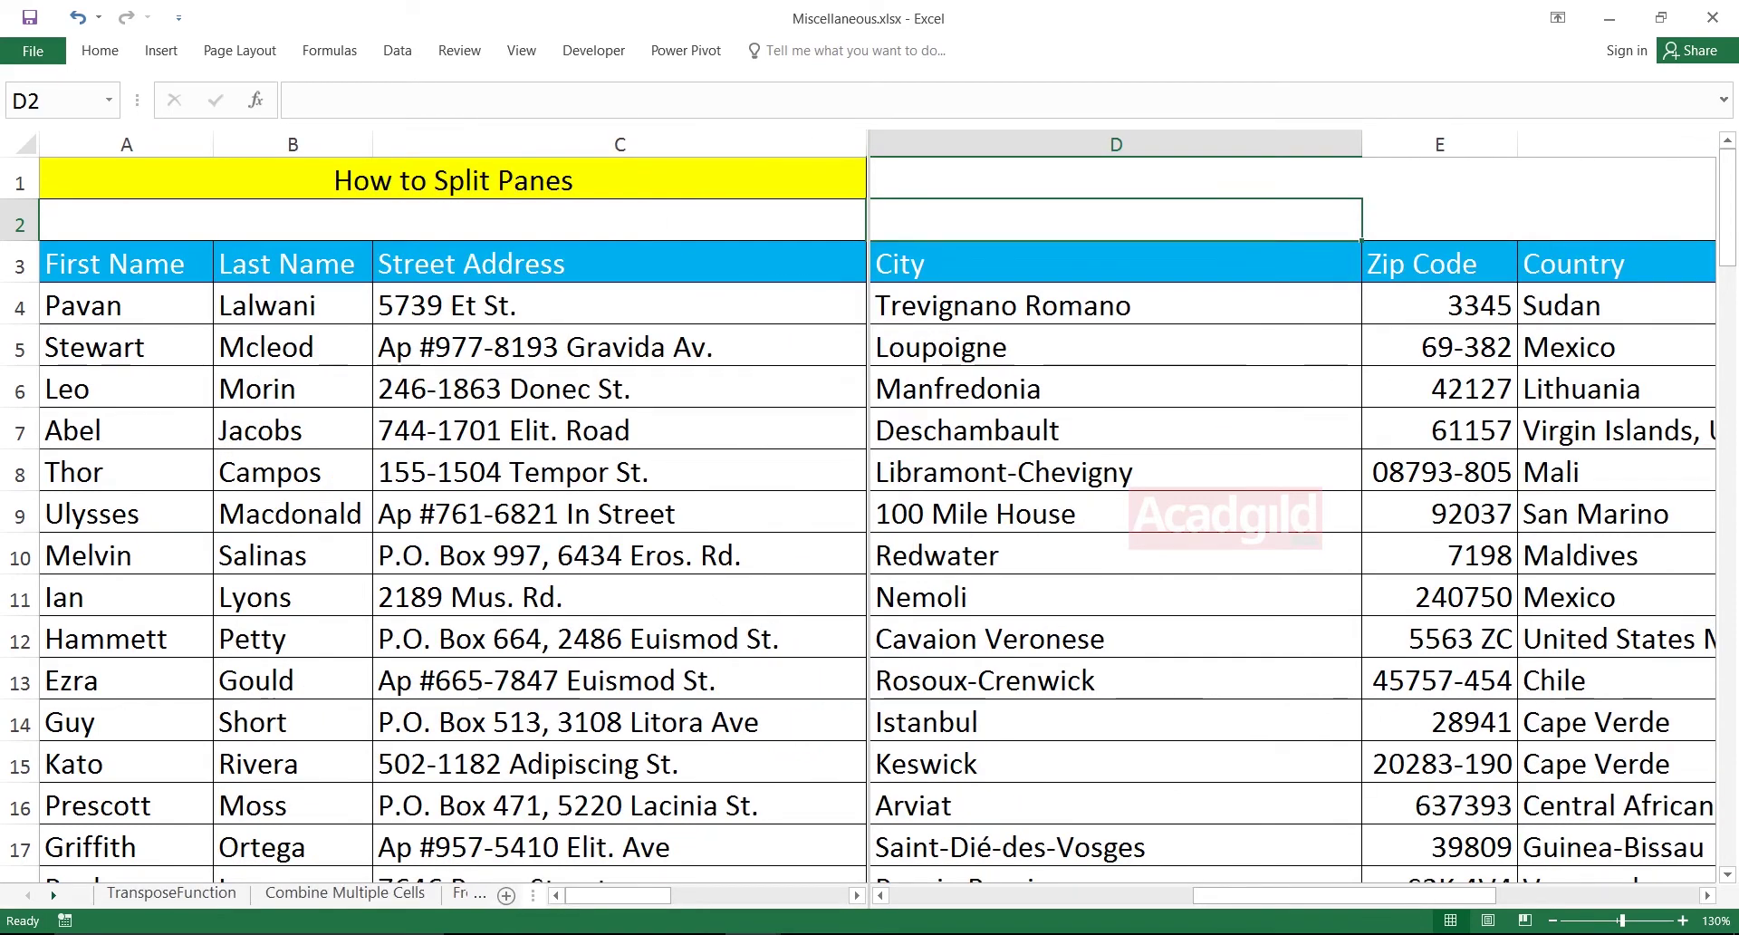
# Remove the vertical window split and select cell B9.
pyautogui.hotkey('alt', 'w')
pyautogui.click(759, 80)
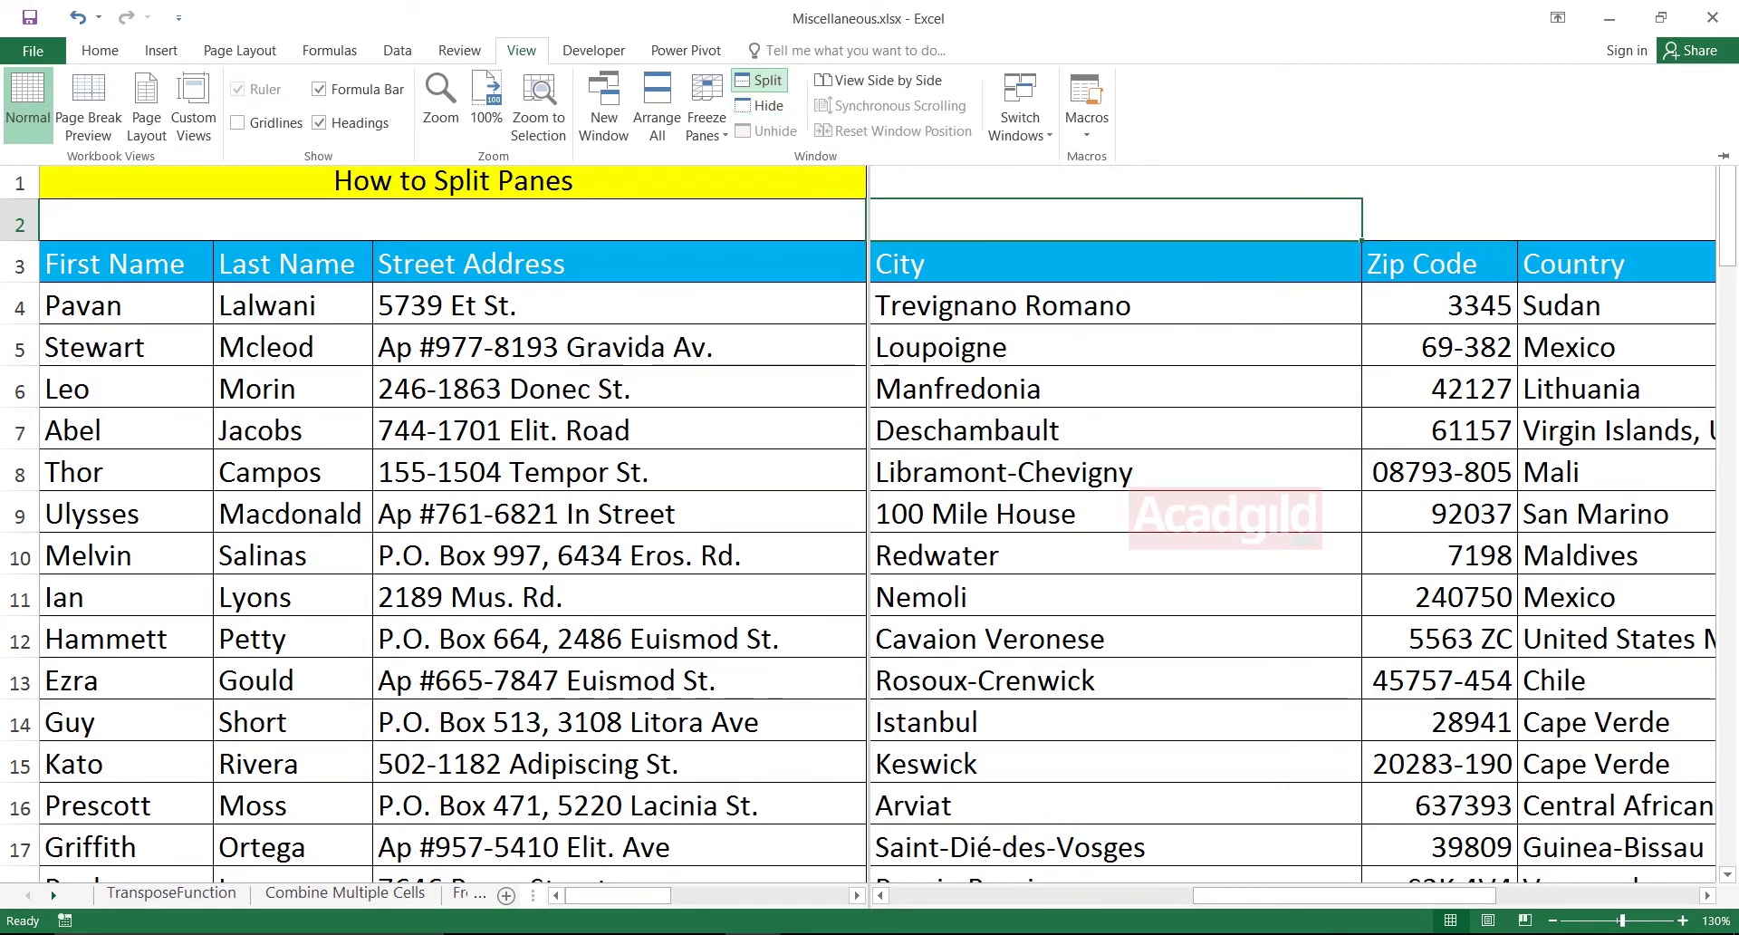
pyautogui.click(292, 513)
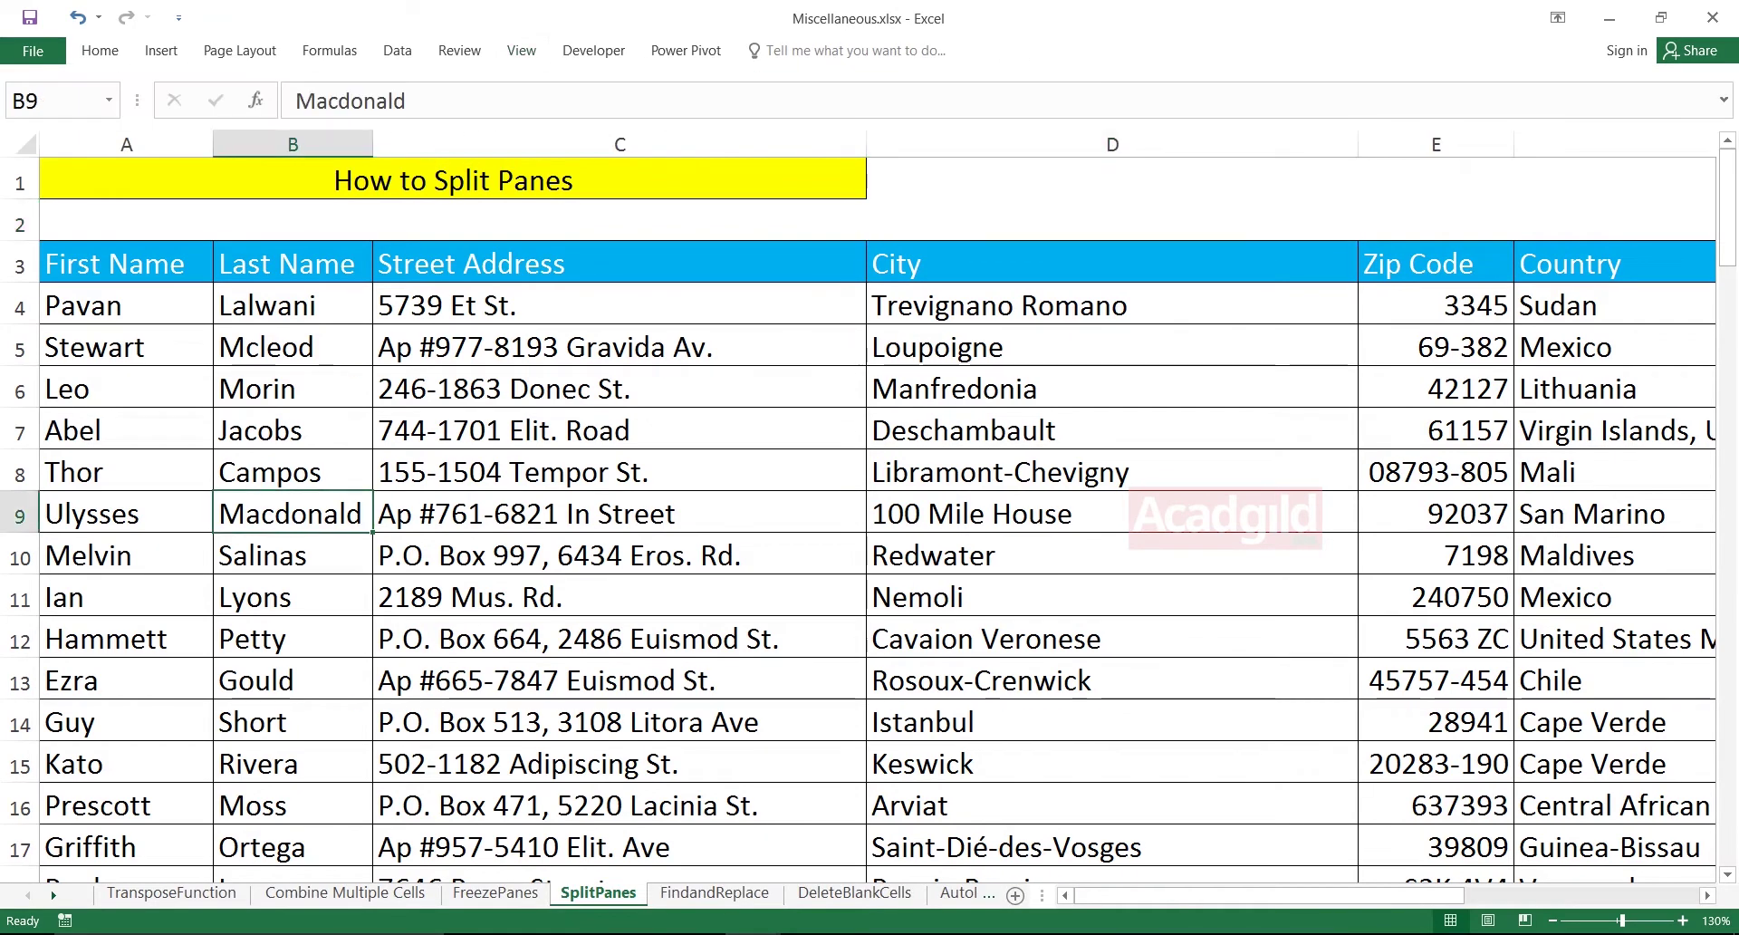
# Move through the First Name column and select the whole of row 7.
pyautogui.click(126, 513)
pyautogui.click(126, 555)
pyautogui.press('Down')
pyautogui.press('Down')
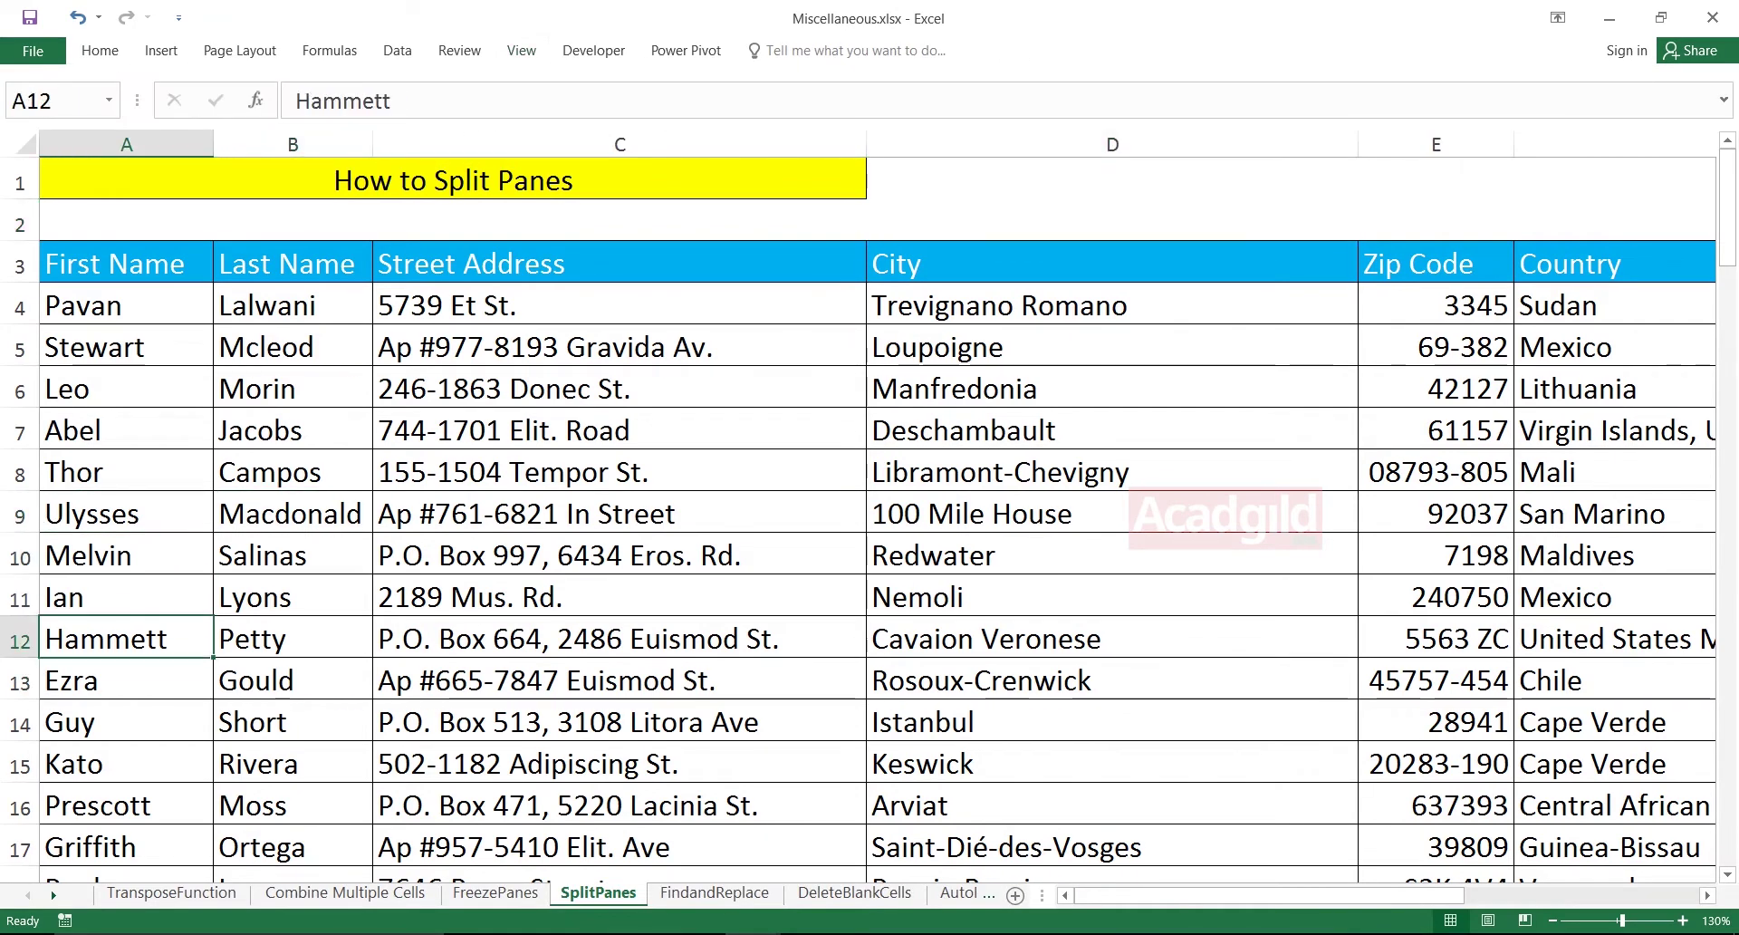
pyautogui.press('Up')
pyautogui.press('Up')
pyautogui.press('Up')
pyautogui.press('Up')
pyautogui.press('Up')
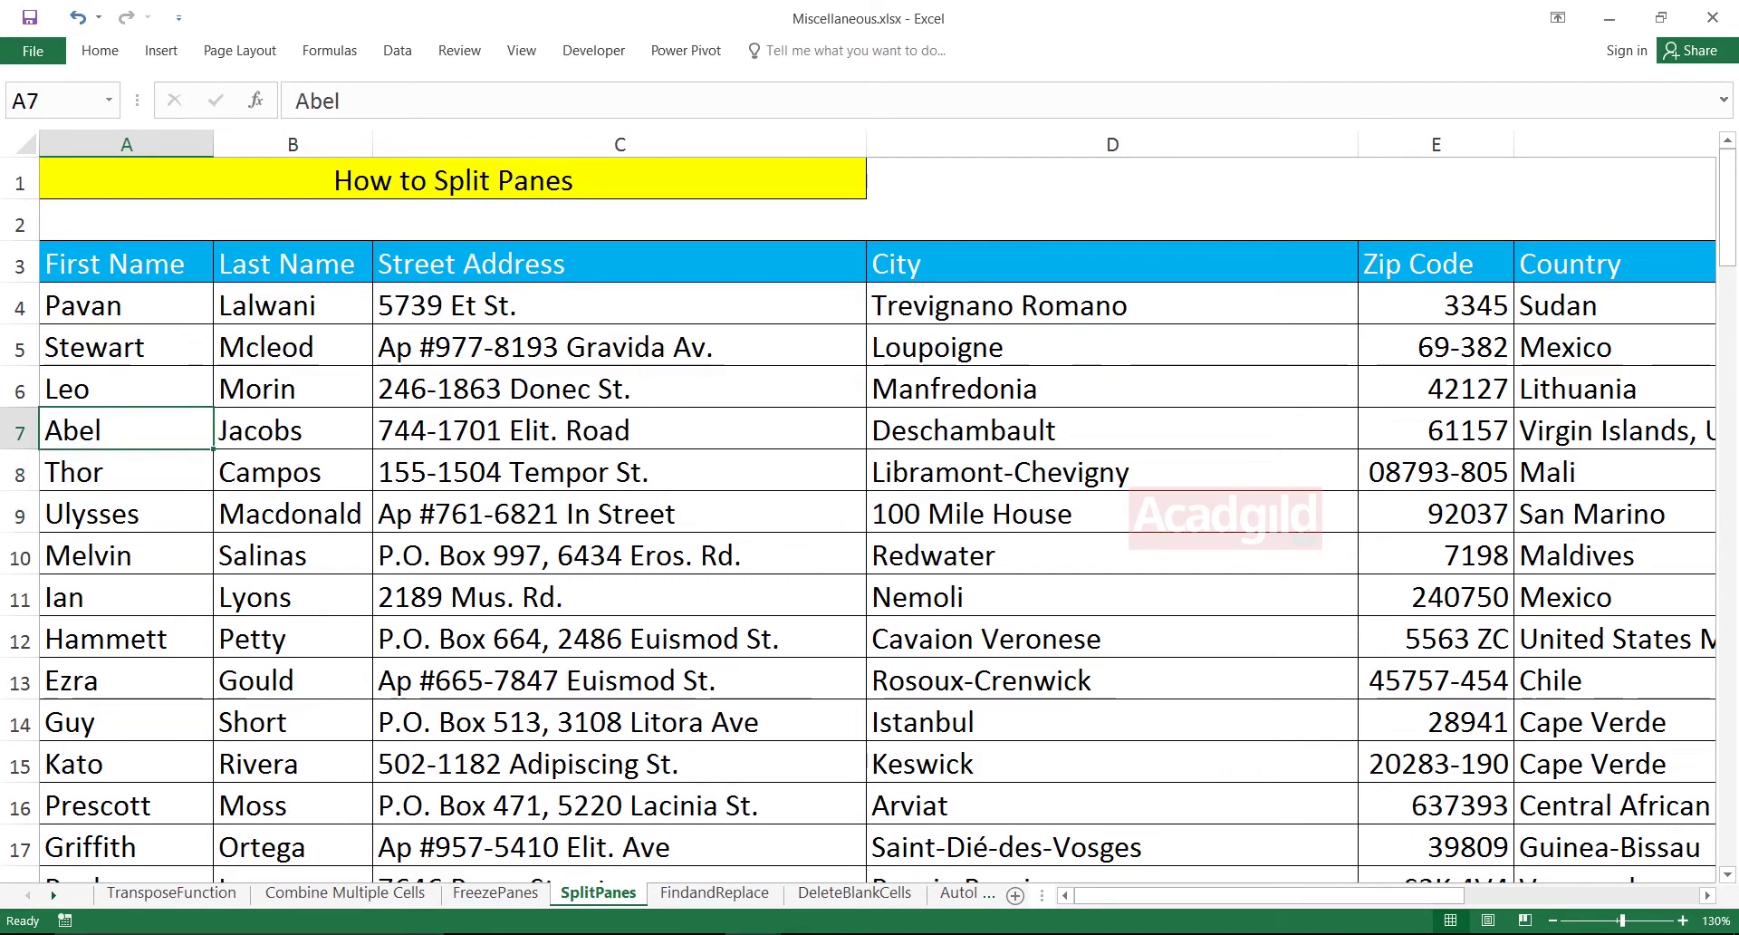
pyautogui.click(20, 430)
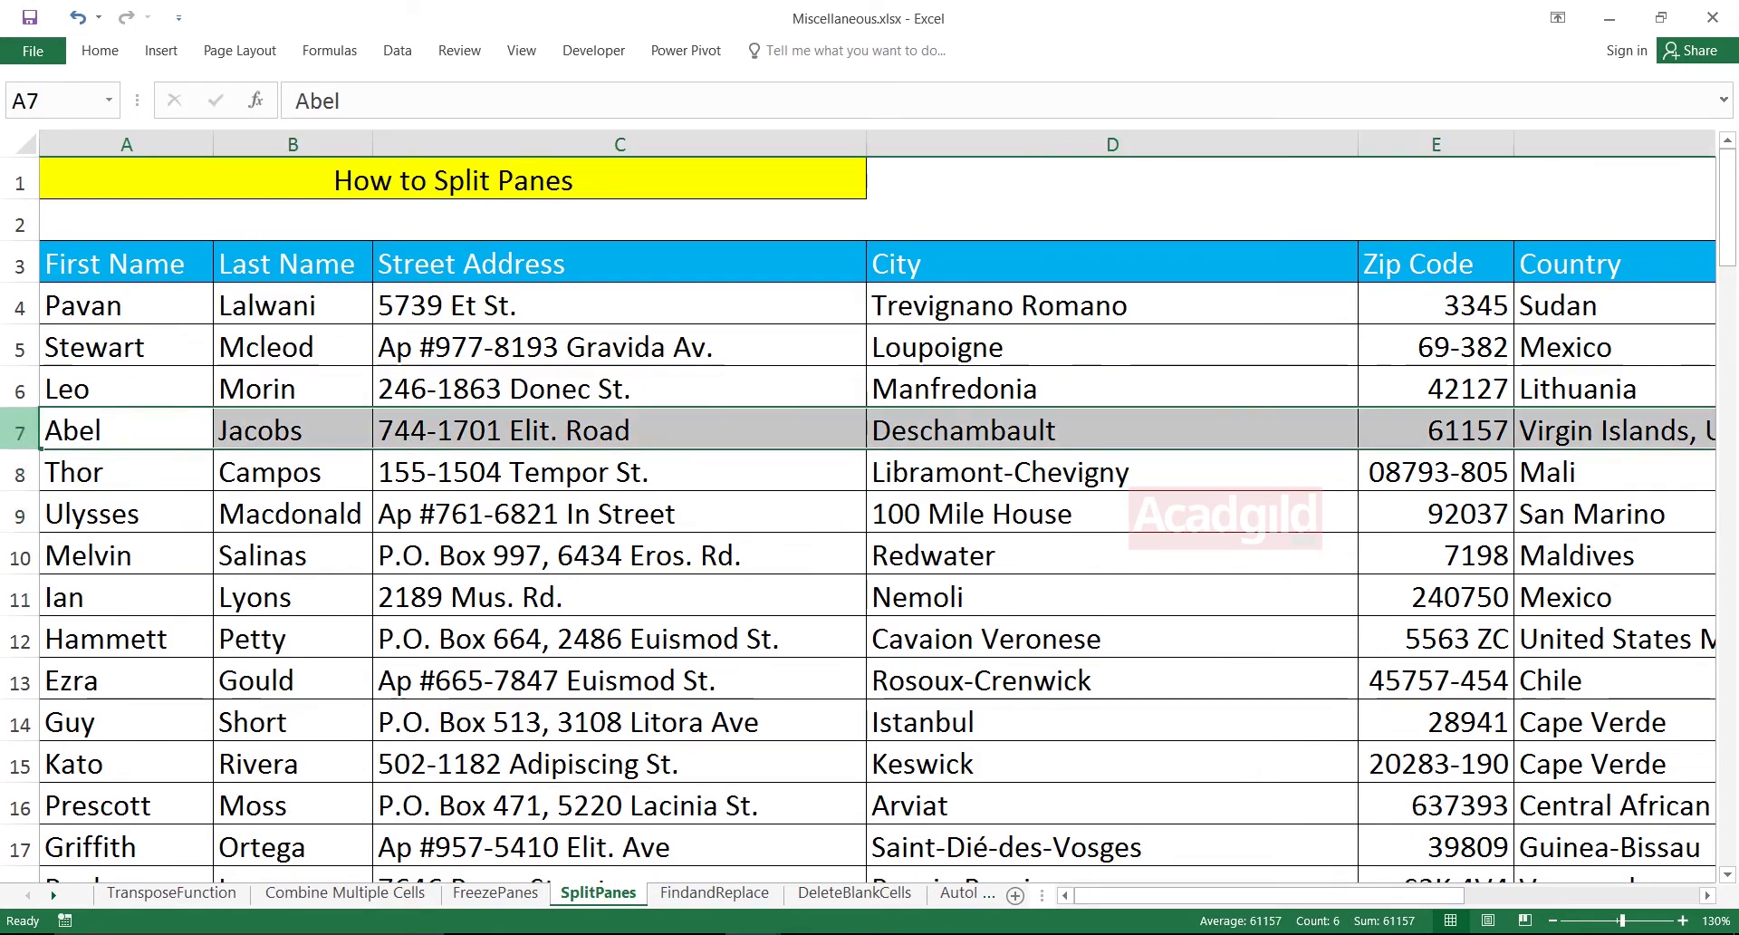
# Go down the table and select the whole of row 47 for comparison with row 7.
pyautogui.press('Down')
pyautogui.press('Down')
pyautogui.press('Down')
pyautogui.press('Down')
pyautogui.press('Down')
pyautogui.press('Down')
pyautogui.press('Down')
pyautogui.press('Down')
pyautogui.press('Down')
pyautogui.press('Down')
pyautogui.press('Down')
pyautogui.press('Down')
pyautogui.press('Down')
pyautogui.press('Down')
pyautogui.press('Down')
pyautogui.press('Down')
pyautogui.press('Down')
pyautogui.press('Down')
pyautogui.press('Down')
pyautogui.press('Down')
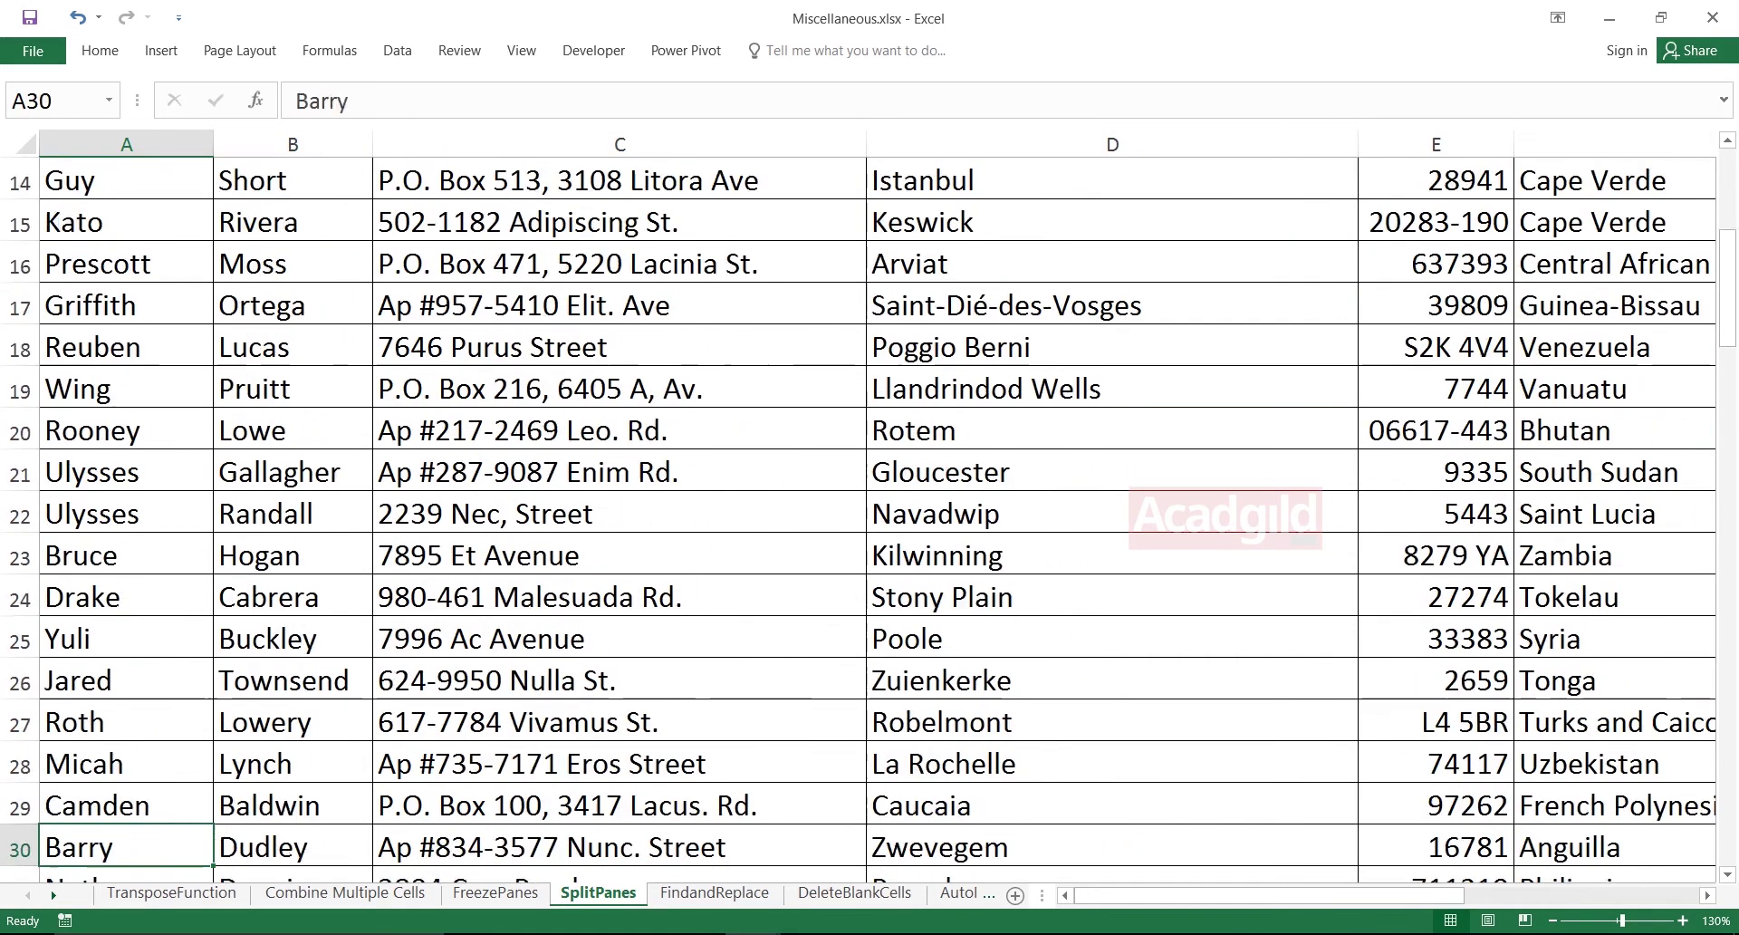
pyautogui.press('Down')
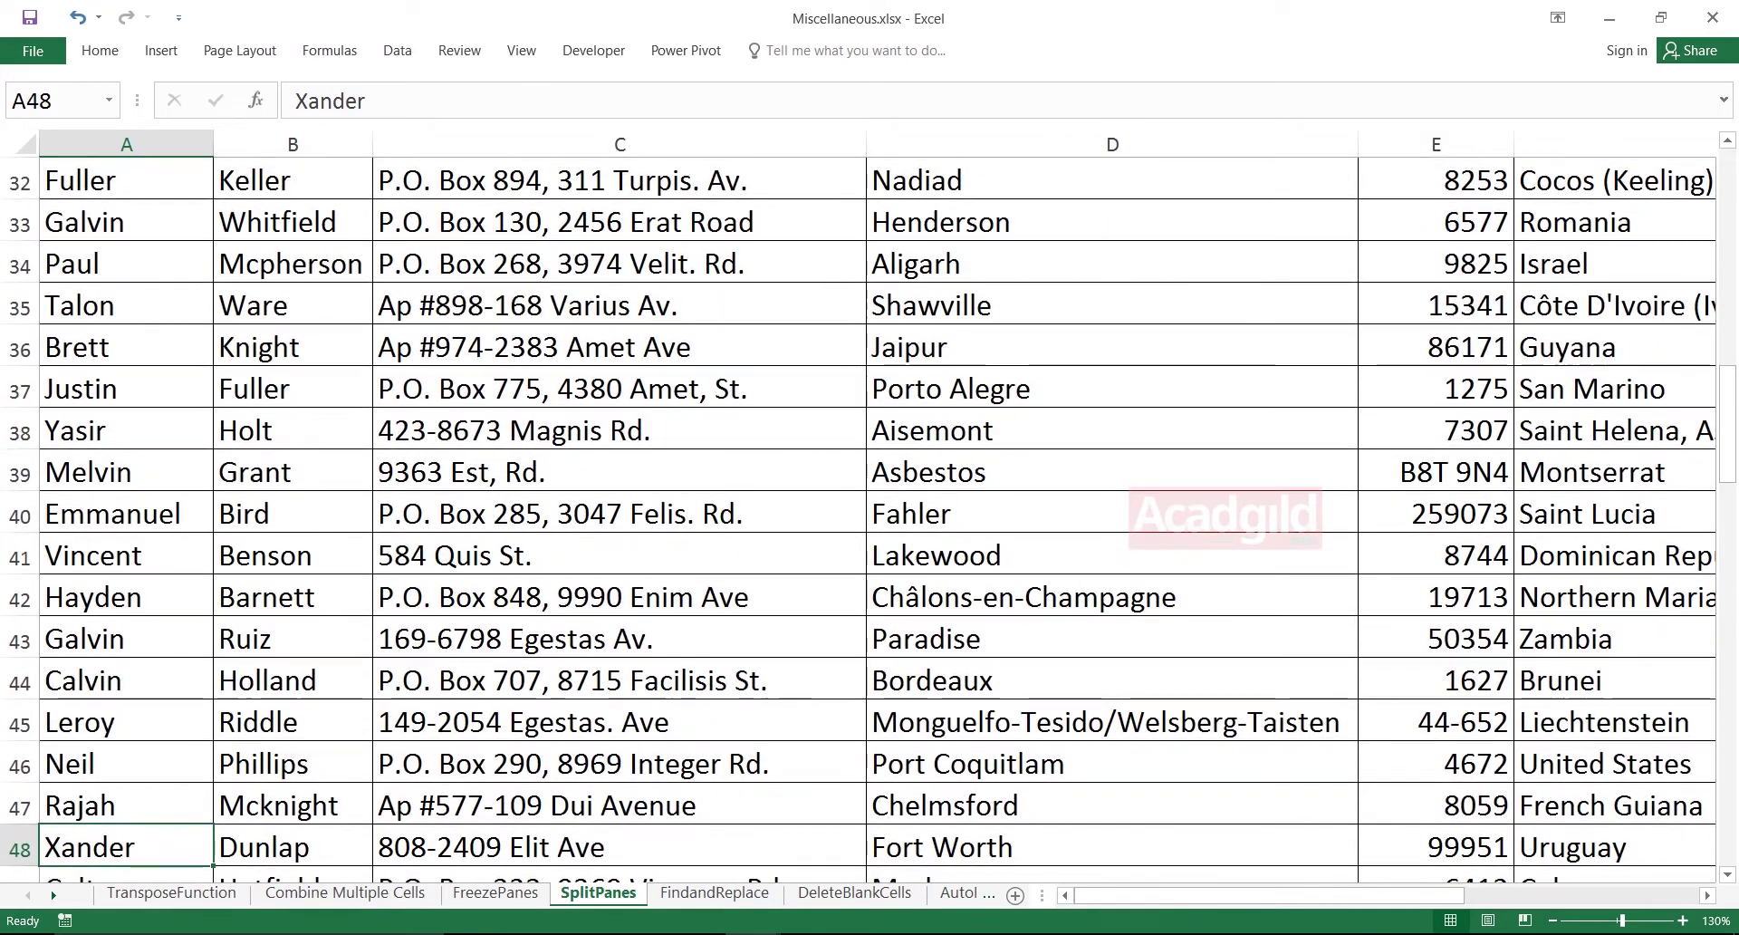
pyautogui.click(20, 806)
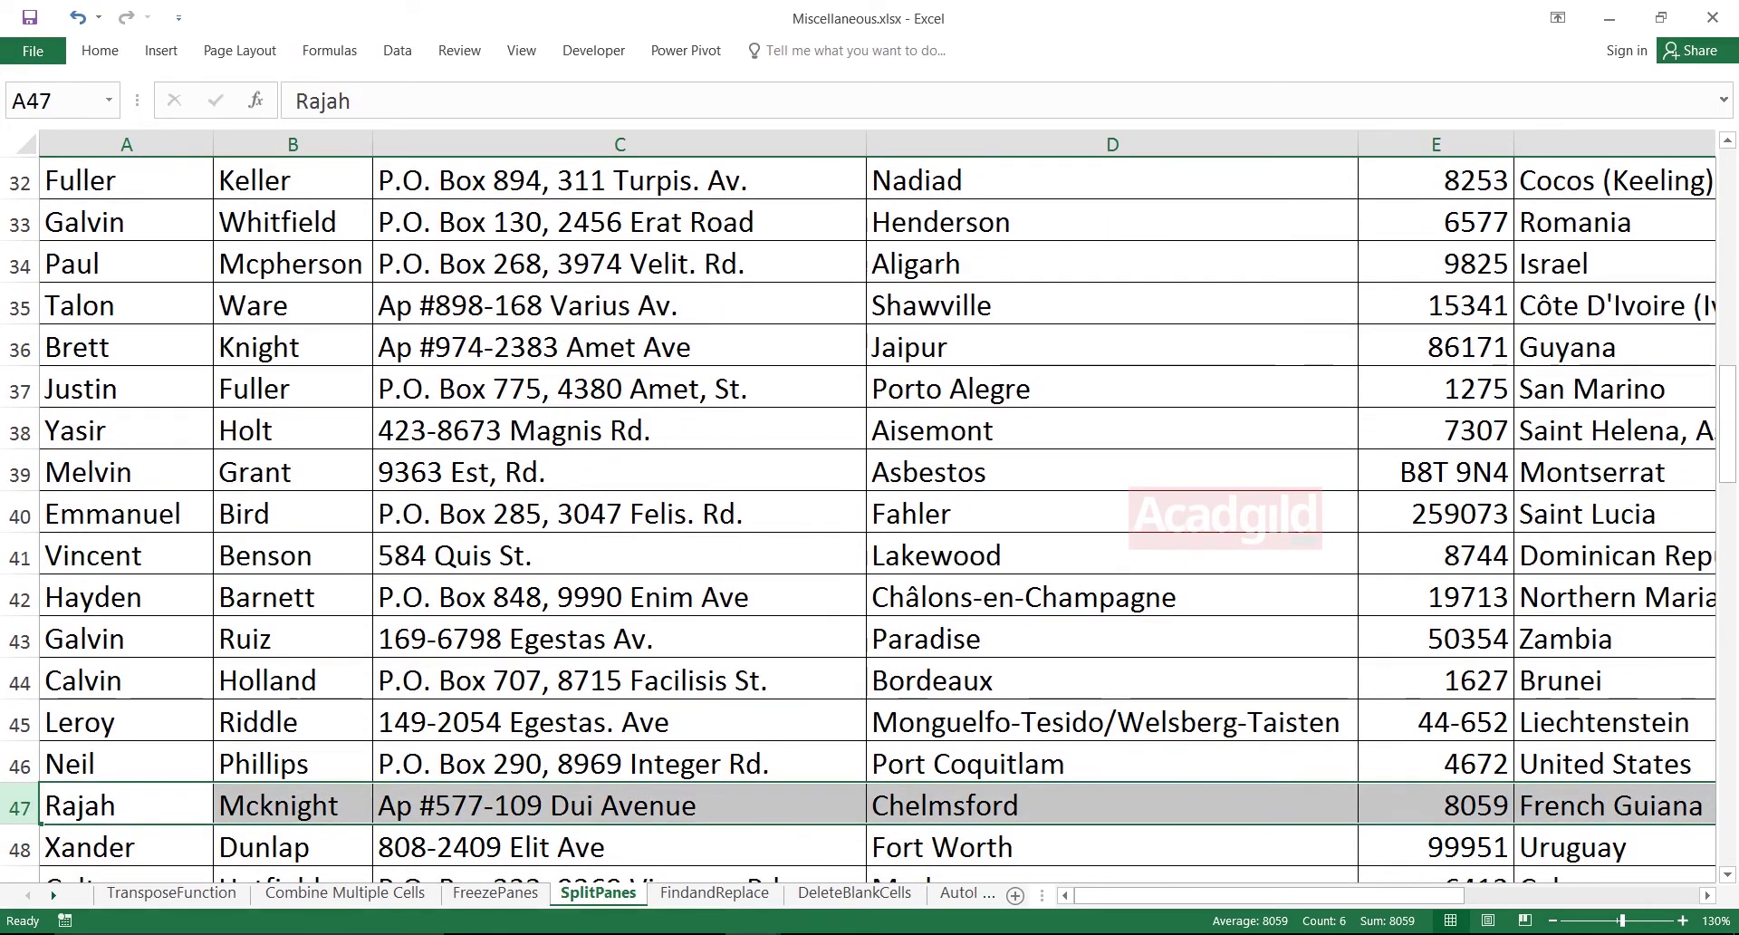
# Split the window into upper and lower panes above row 8, with the entire row 8 selected.
pyautogui.press('Up')
pyautogui.press('Up')
pyautogui.press('Up')
pyautogui.press('Up')
pyautogui.press('Up')
pyautogui.press('Up')
pyautogui.press('Up')
pyautogui.press('Up')
pyautogui.press('Up')
pyautogui.press('Up')
pyautogui.press('Up')
pyautogui.press('Up')
pyautogui.press('Up')
pyautogui.press('Up')
pyautogui.press('Up')
pyautogui.press('Up')
pyautogui.press('Up')
pyautogui.press('Up')
pyautogui.press('Up')
pyautogui.press('Up')
pyautogui.press('Up')
pyautogui.press('Up')
pyautogui.press('Up')
pyautogui.press('Up')
pyautogui.press('Up')
pyautogui.press('Up')
pyautogui.press('Up')
pyautogui.press('Up')
pyautogui.press('Up')
pyautogui.press('Up')
pyautogui.press('Up')
pyautogui.press('Up')
pyautogui.press('Up')
pyautogui.press('Up')
pyautogui.press('Up')
pyautogui.press('Up')
pyautogui.press('Up')
pyautogui.press('Up')
pyautogui.press('Up')
pyautogui.press('Up')
pyautogui.press('Down')
pyautogui.press('Down')
pyautogui.press('Down')
pyautogui.press('Down')
pyautogui.press('Down')
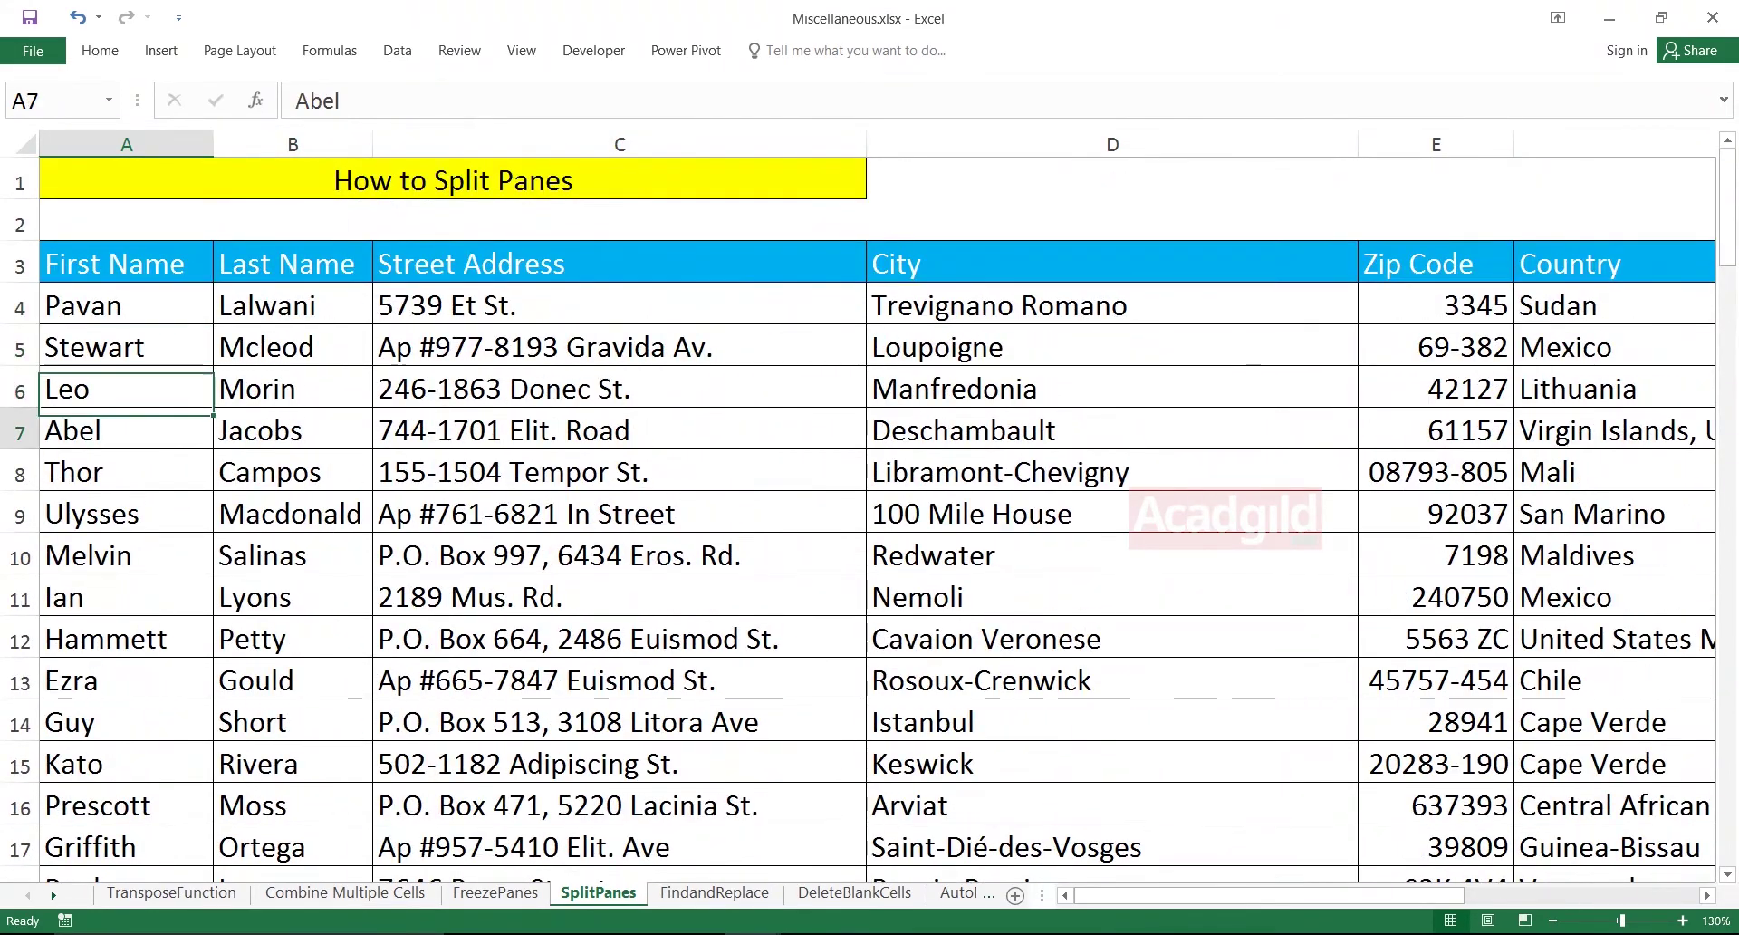
pyautogui.press('Down')
pyautogui.press('Down')
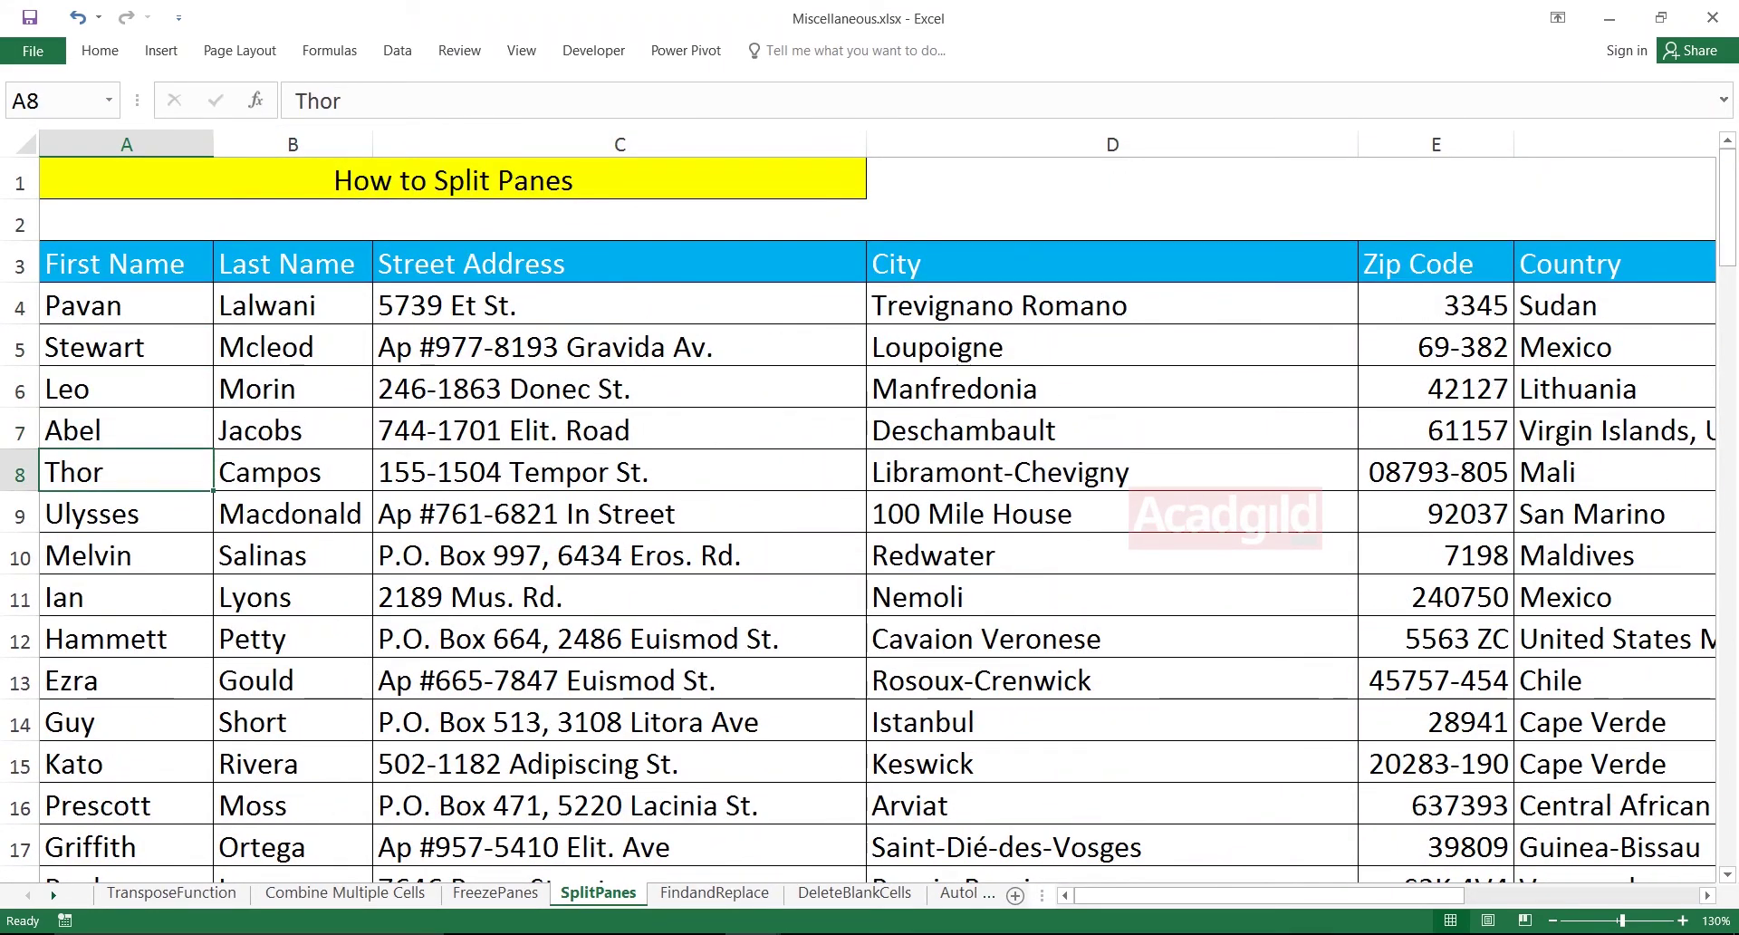
pyautogui.hotkey('shift', 'space')
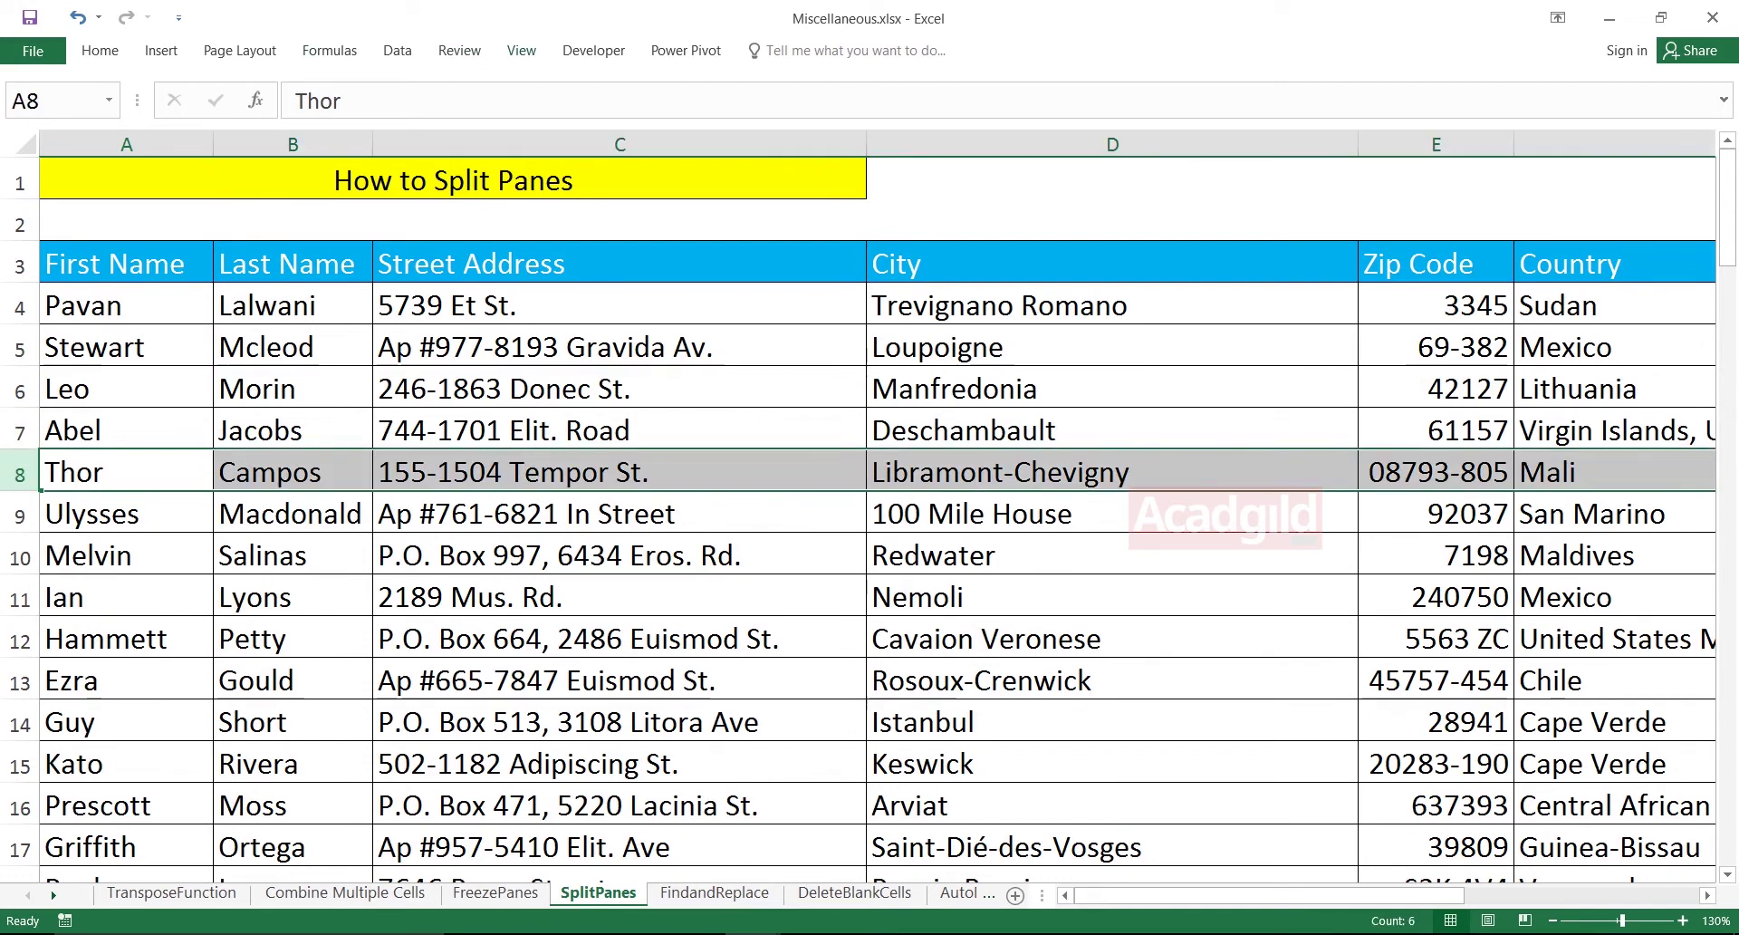
pyautogui.click(520, 50)
pyautogui.click(759, 80)
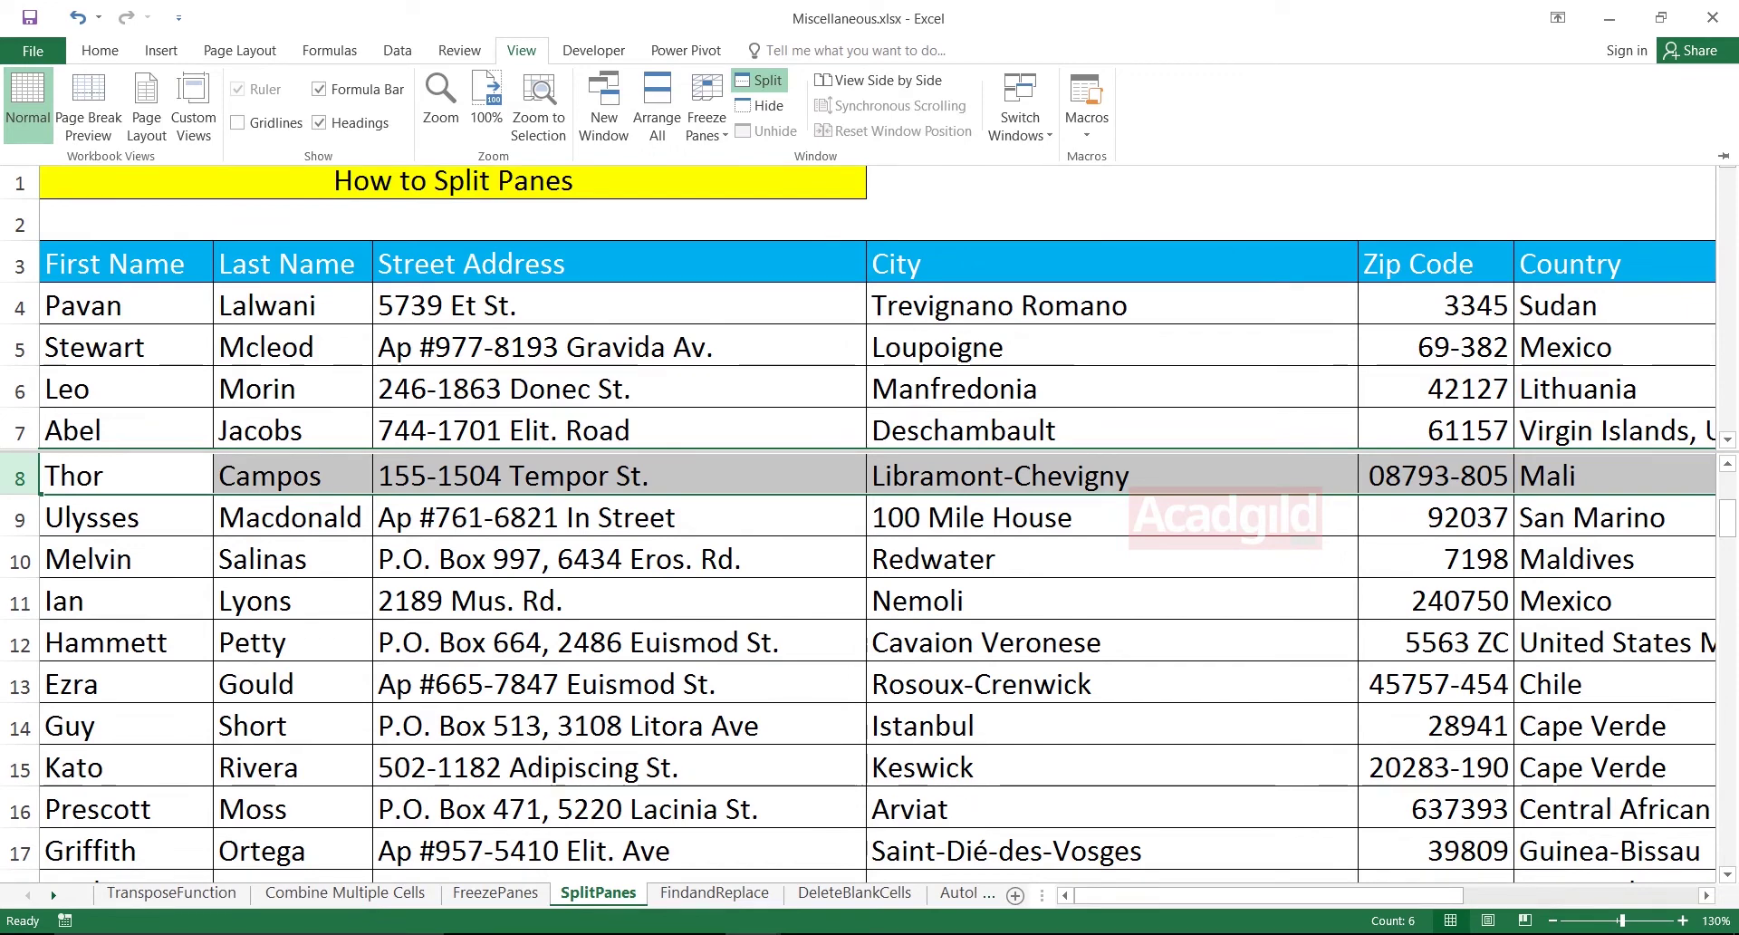
# Highlight rows 7 and 8 in turn to examine the rows on either side of the horizontal split.
pyautogui.press('Escape')
pyautogui.click(126, 475)
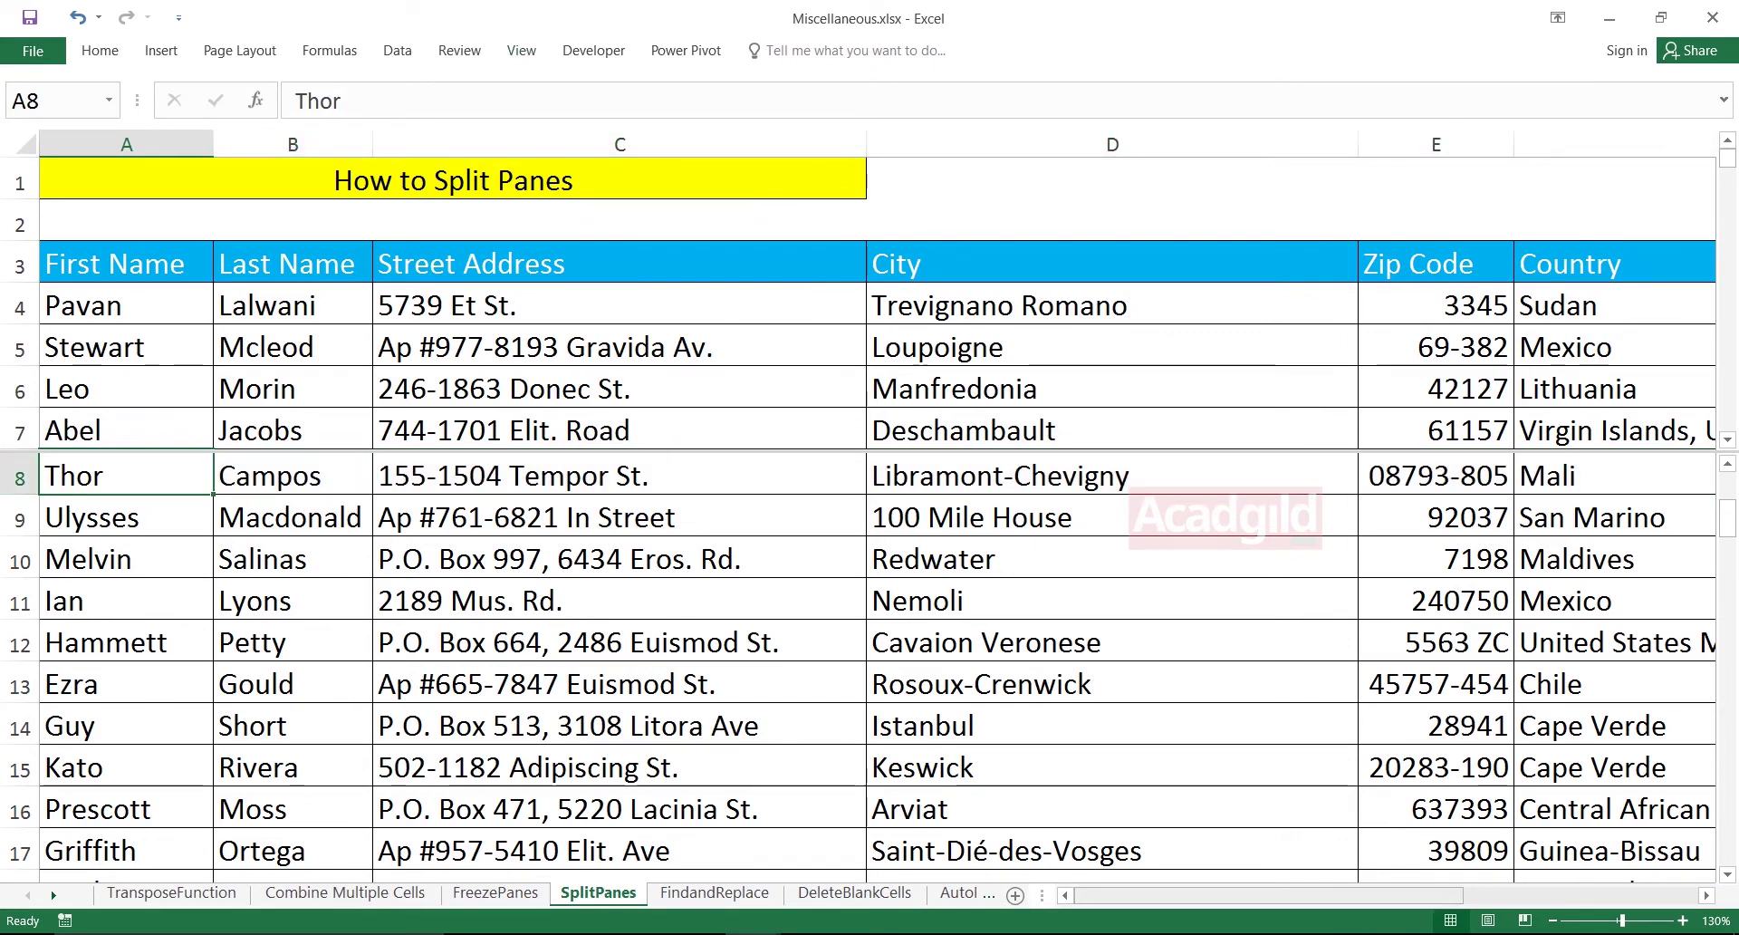
pyautogui.hotkey('shift', 'Down')
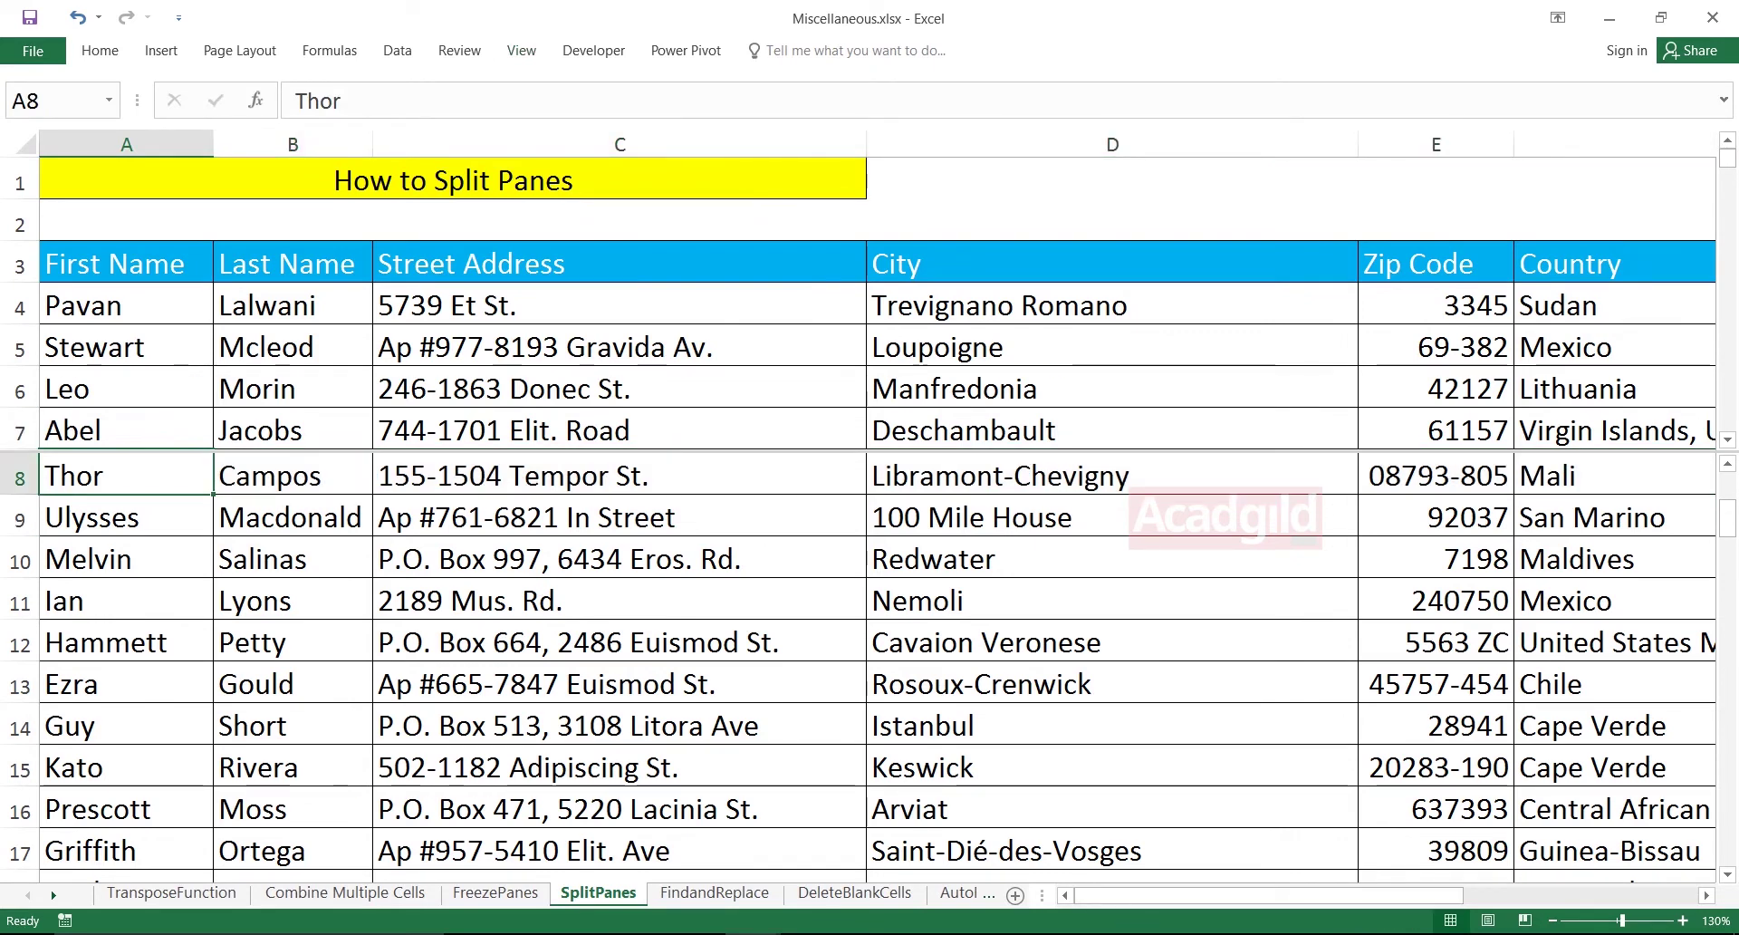
pyautogui.click(19, 432)
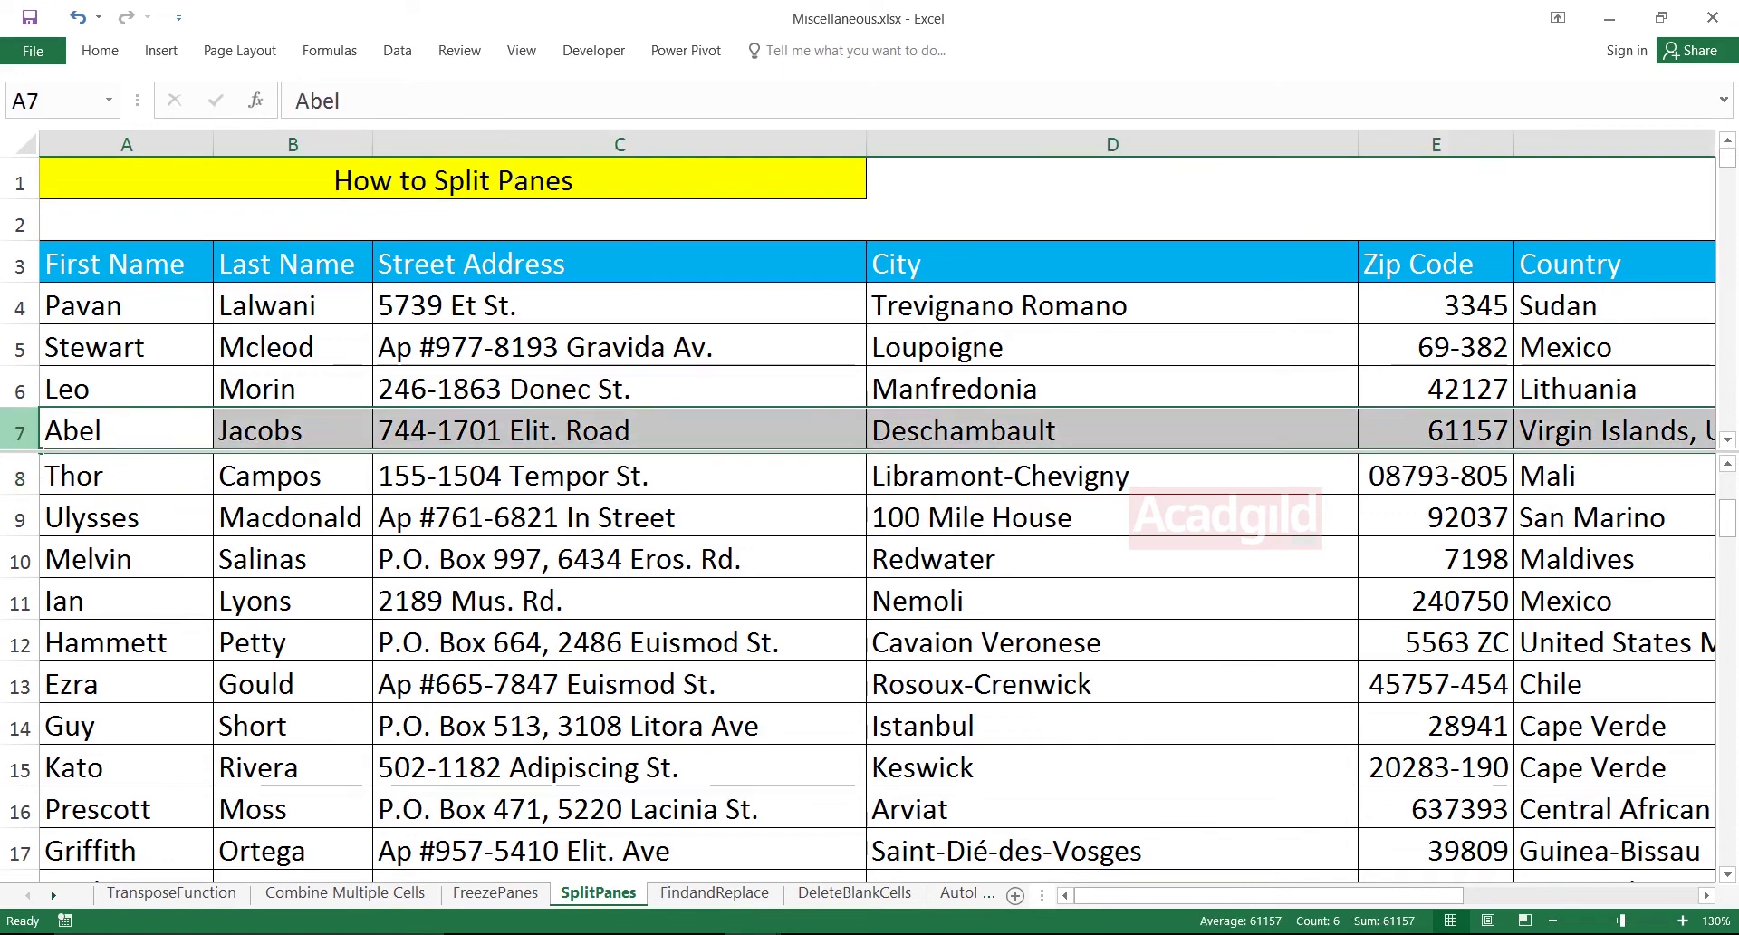
pyautogui.click(19, 476)
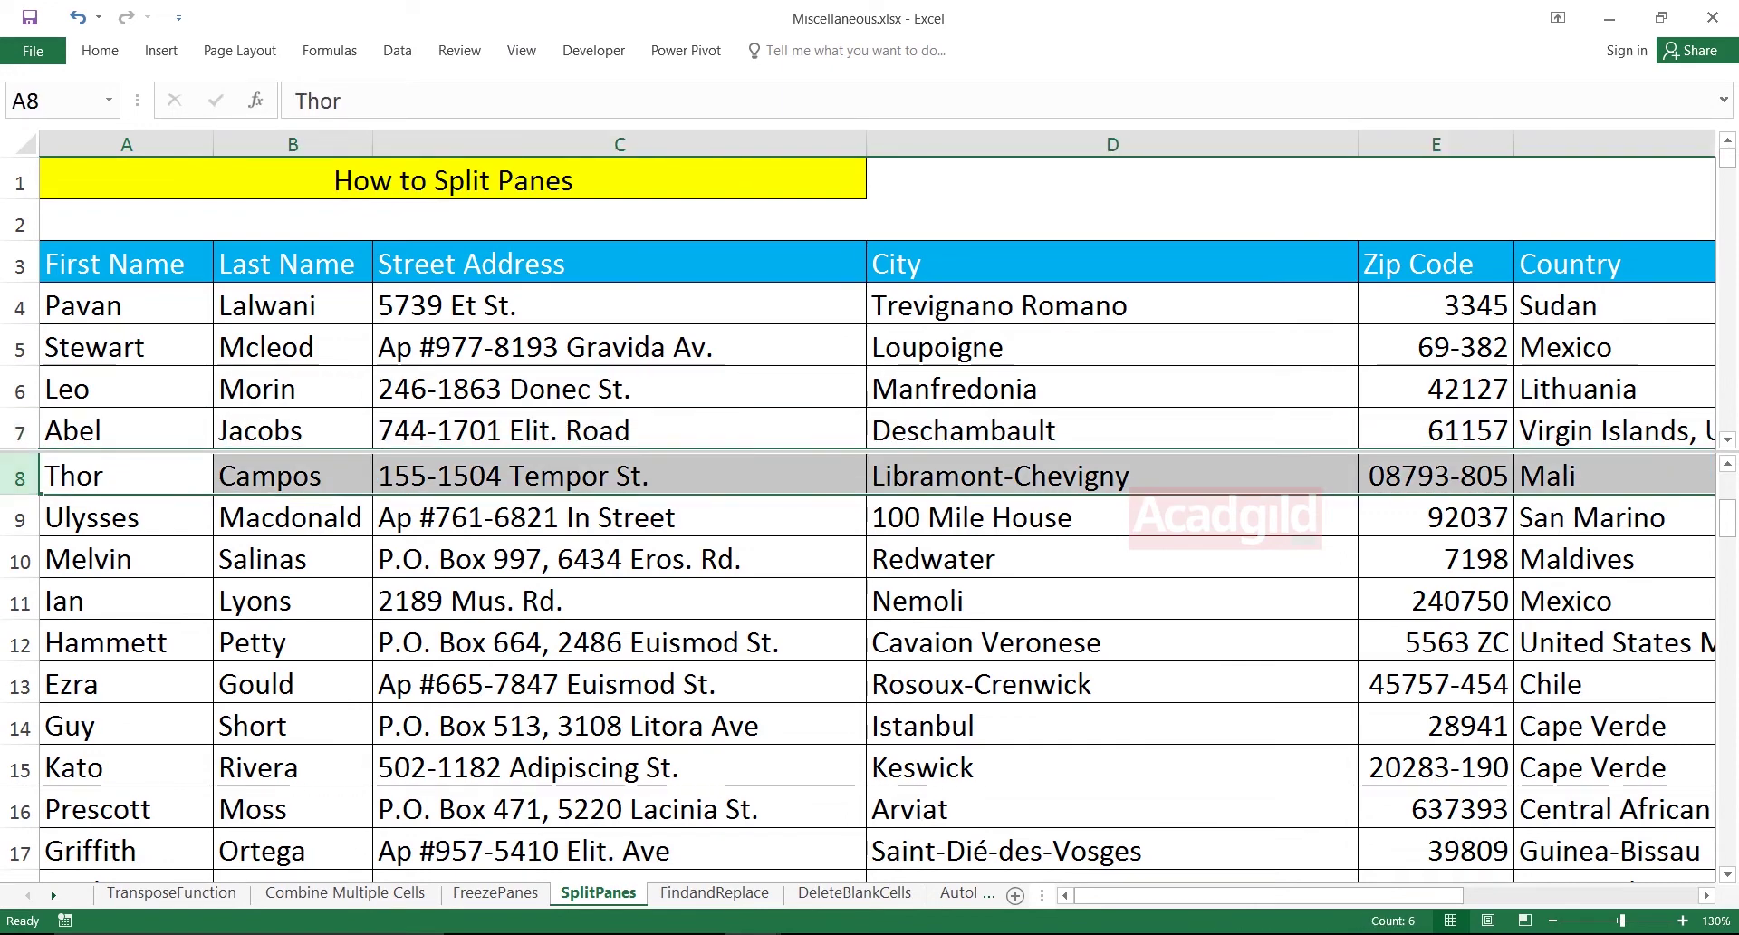
# Scroll the lower pane down until row 47 sits directly below row 7 of the upper pane.
pyautogui.scroll(-2, 870, 666)
pyautogui.scroll(-4, 870, 666)
pyautogui.scroll(-7, 870, 666)
pyautogui.scroll(-1, 870, 666)
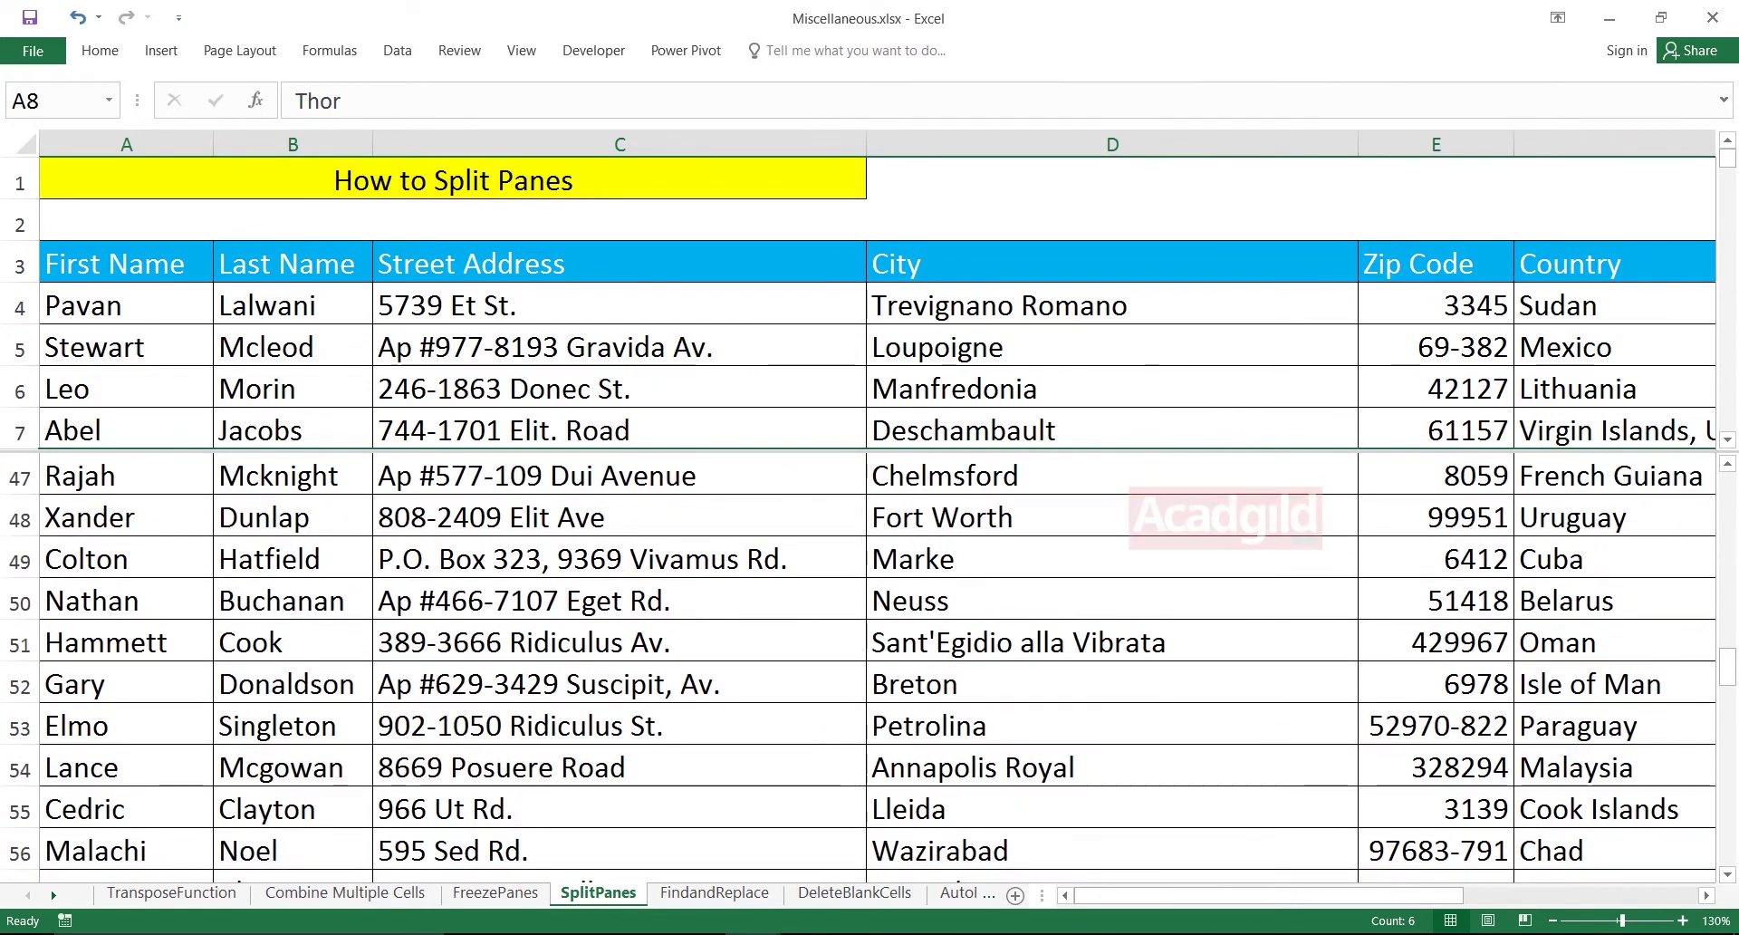
# Select the name cells A7:B7 in the upper pane together with A47:B47 in the lower pane.
pyautogui.moveTo(620, 450); pyautogui.dragTo(619, 430)
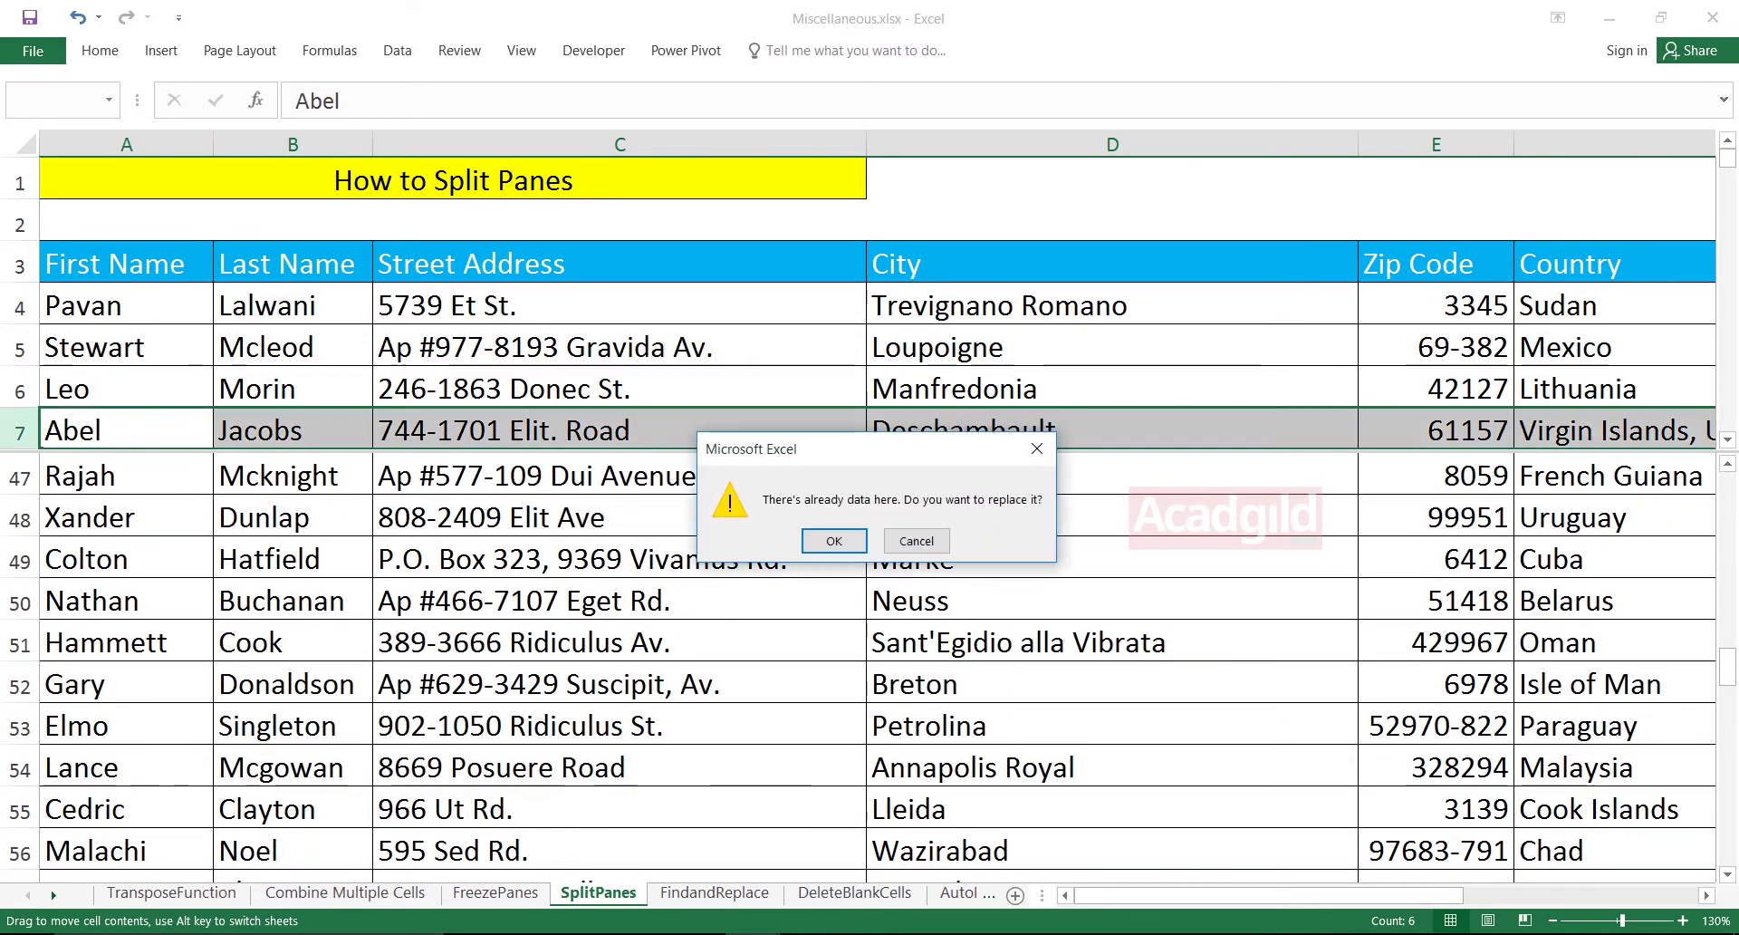
pyautogui.click(916, 540)
pyautogui.moveTo(126, 431); pyautogui.dragTo(292, 430)
pyautogui.keyDown('ctrl'); pyautogui.moveTo(125, 475); pyautogui.dragTo(293, 476); pyautogui.keyUp('ctrl')
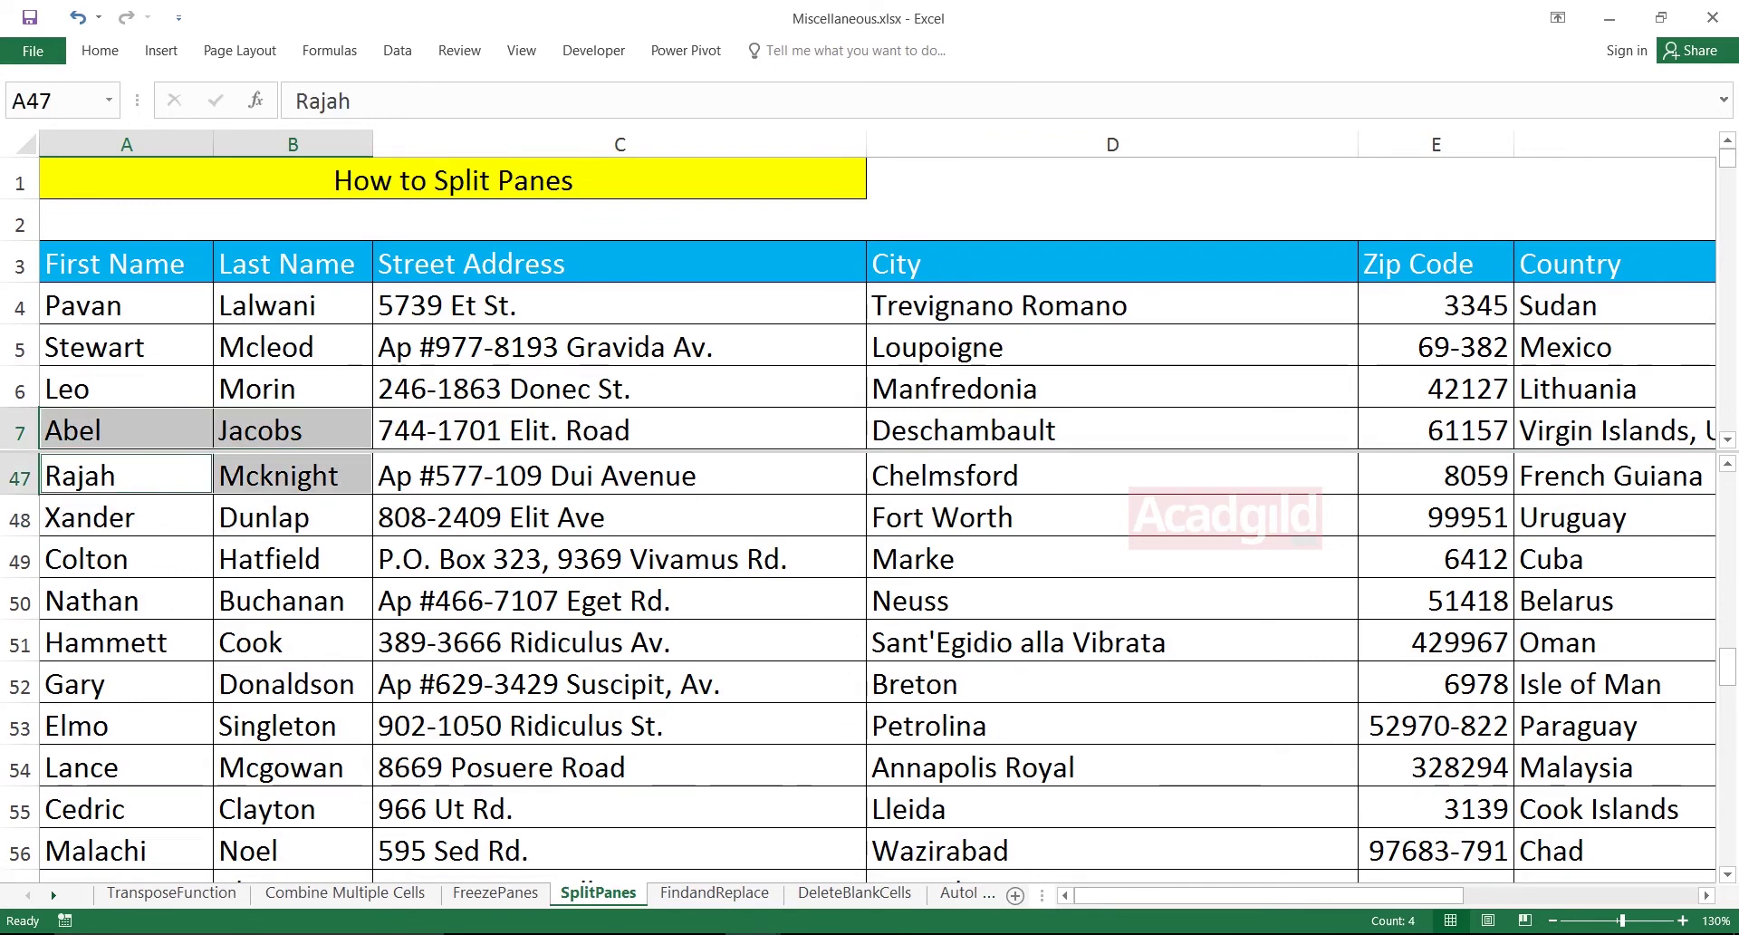